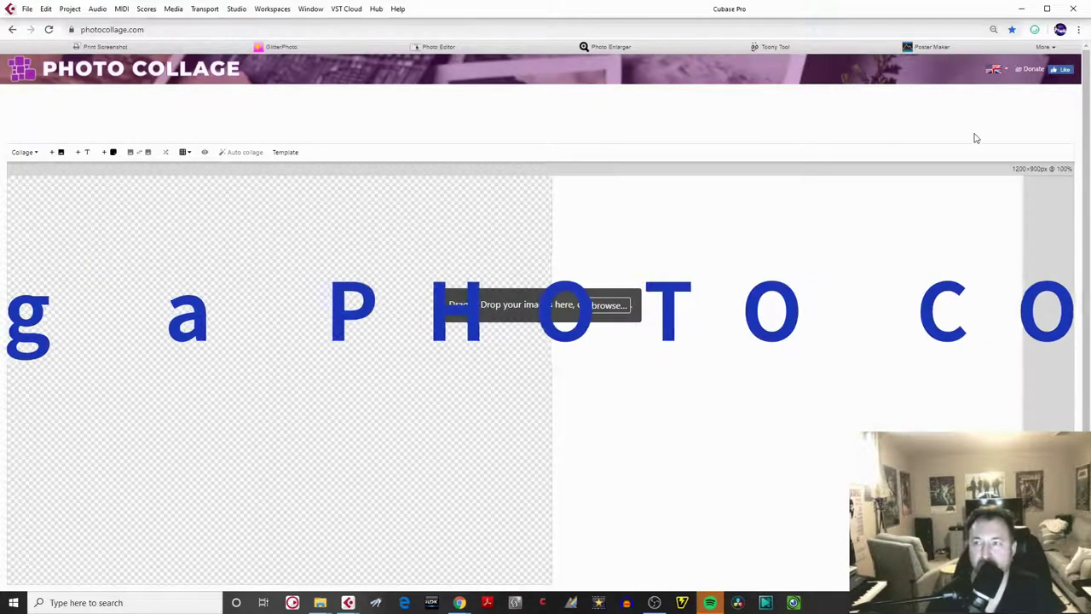
- Look over the blank Photo Collage editor and the text styles on the Cool Text Graphics Generator page
left_click(1024, 10)
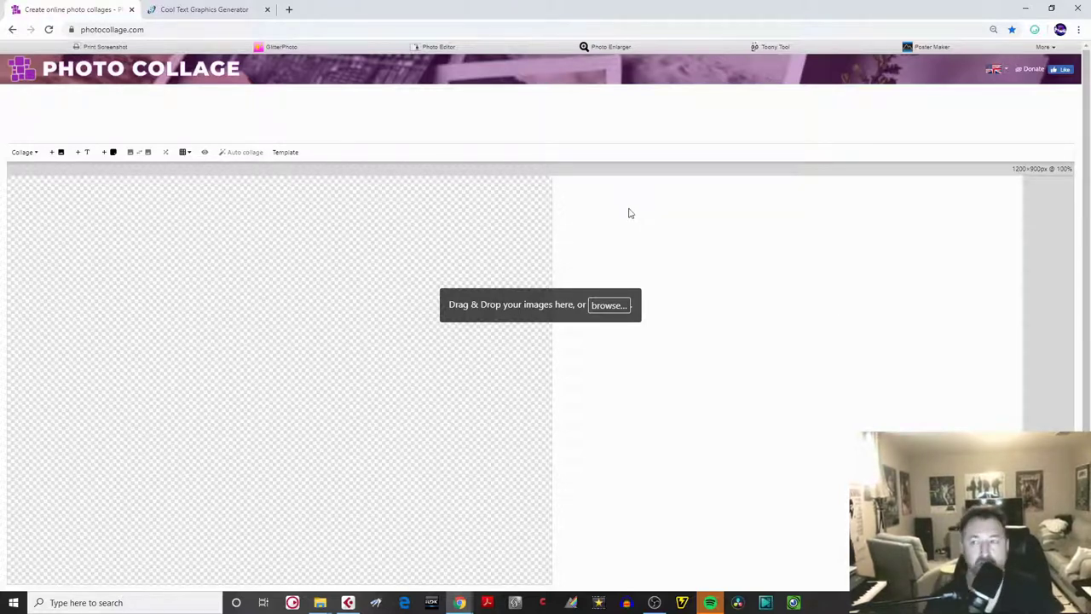
left_click(194, 10)
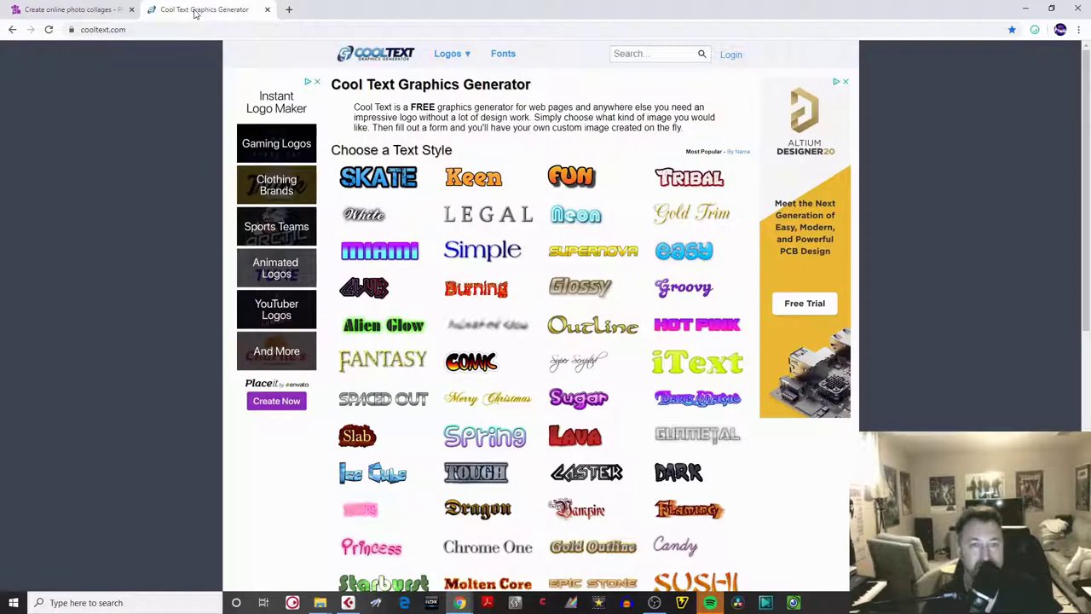
left_click(81, 11)
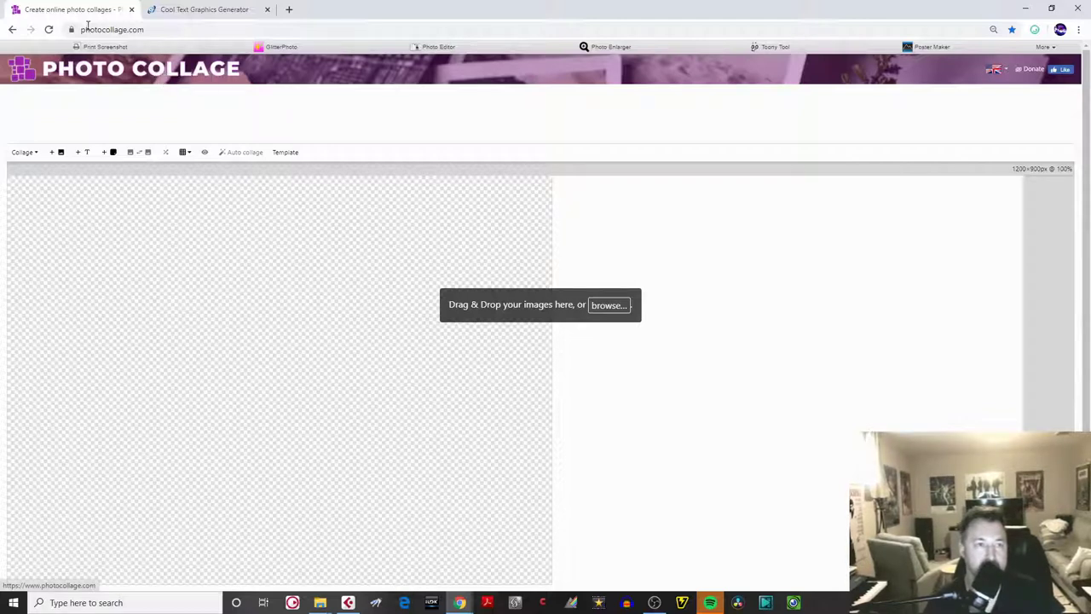
left_click(198, 10)
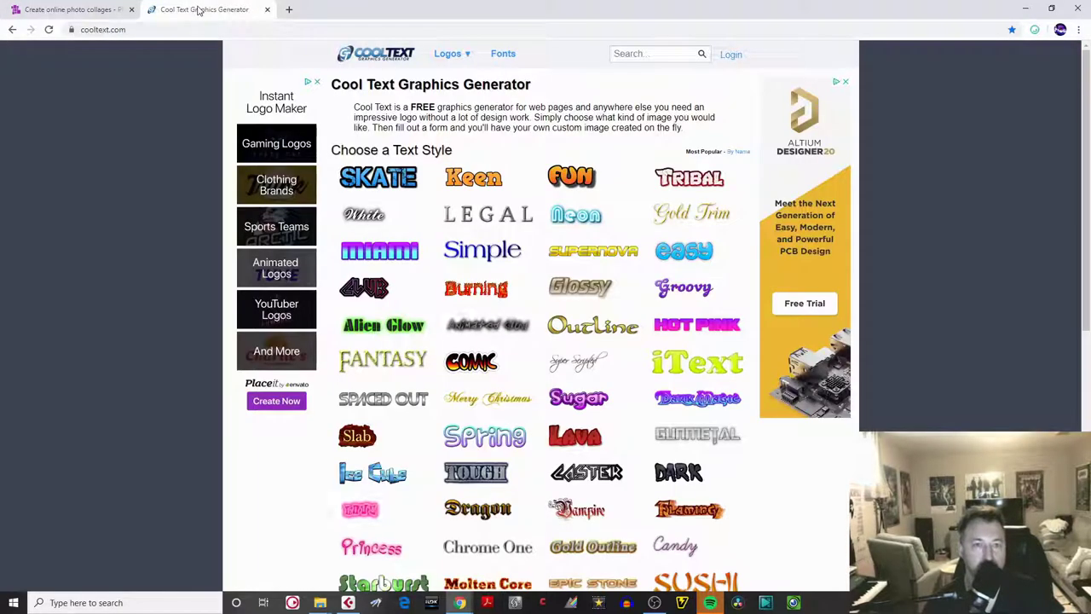
left_click(83, 12)
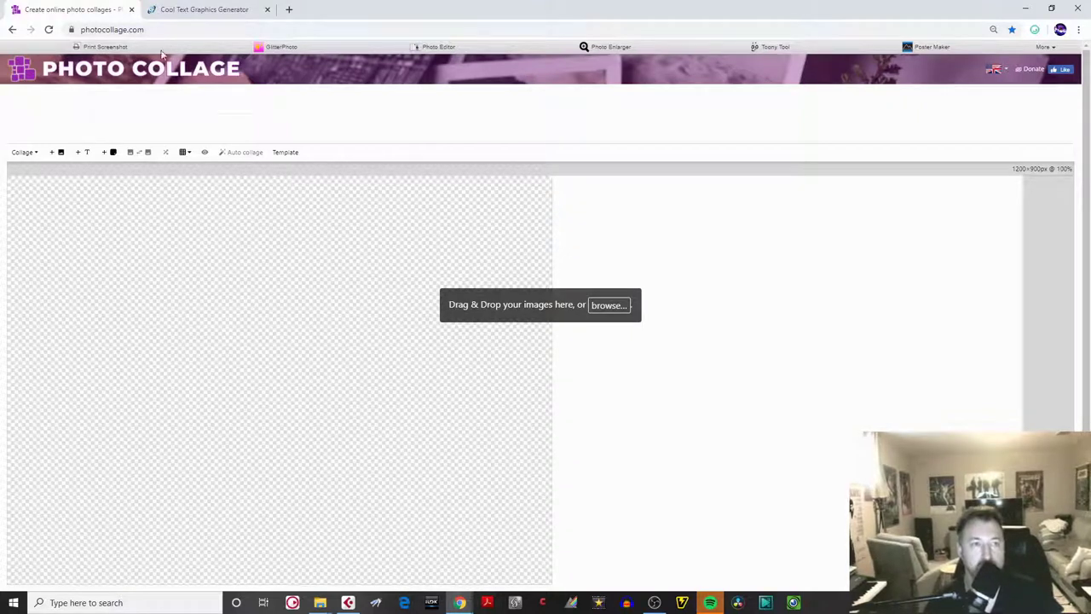
left_click(205, 11)
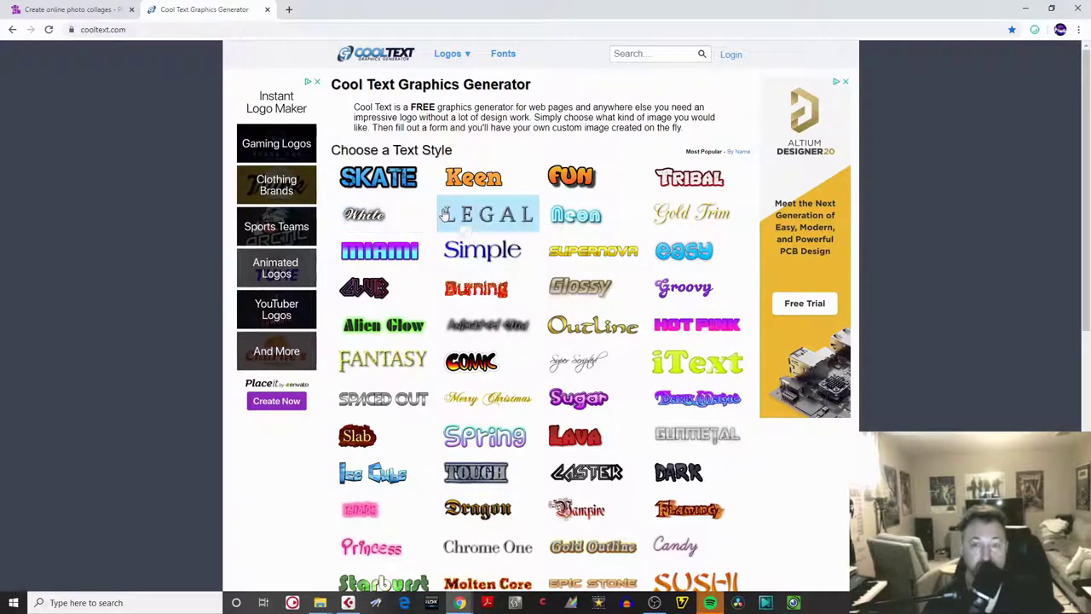
mouse_move(1086, 177)
left_mouse_down()
mouse_move(1085, 297)
mouse_move(1083, 174)
left_mouse_up()
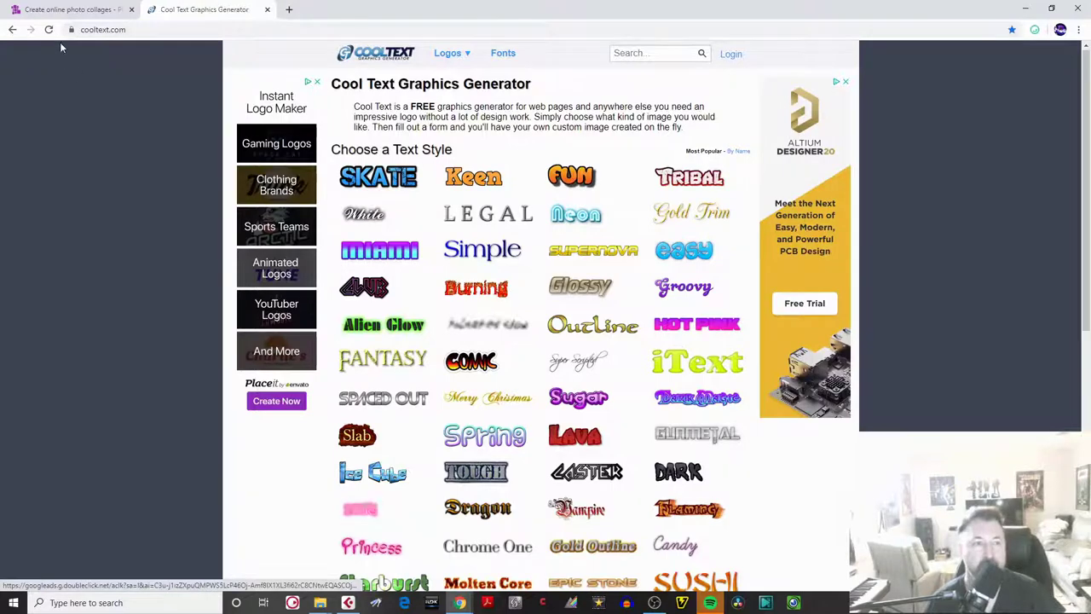
left_click(62, 12)
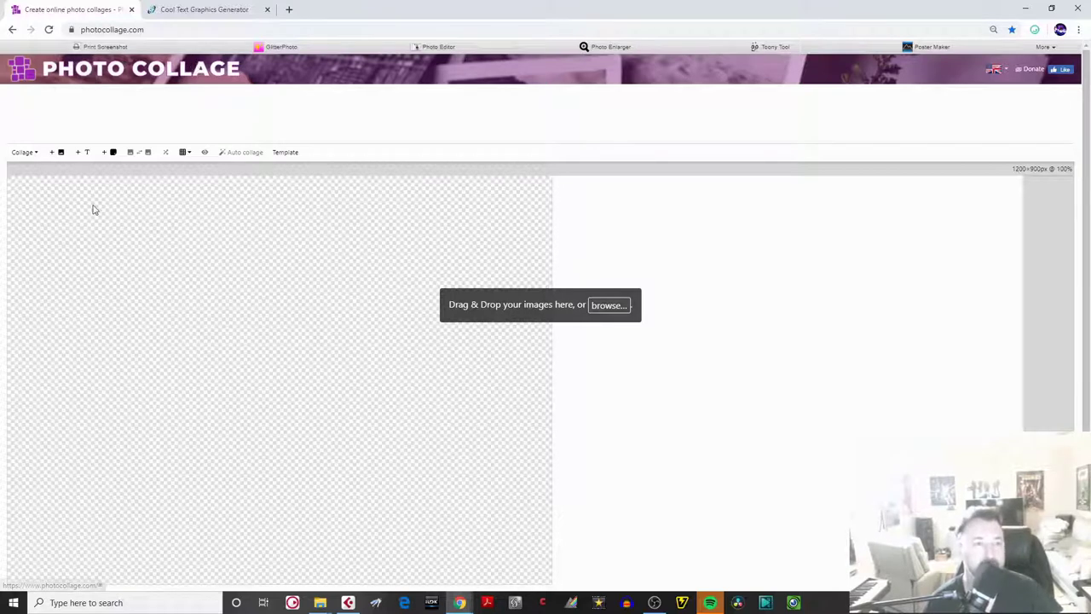
- Try the Photo Collage page at 100% browser zoom and return it to 80%
left_click(1079, 28)
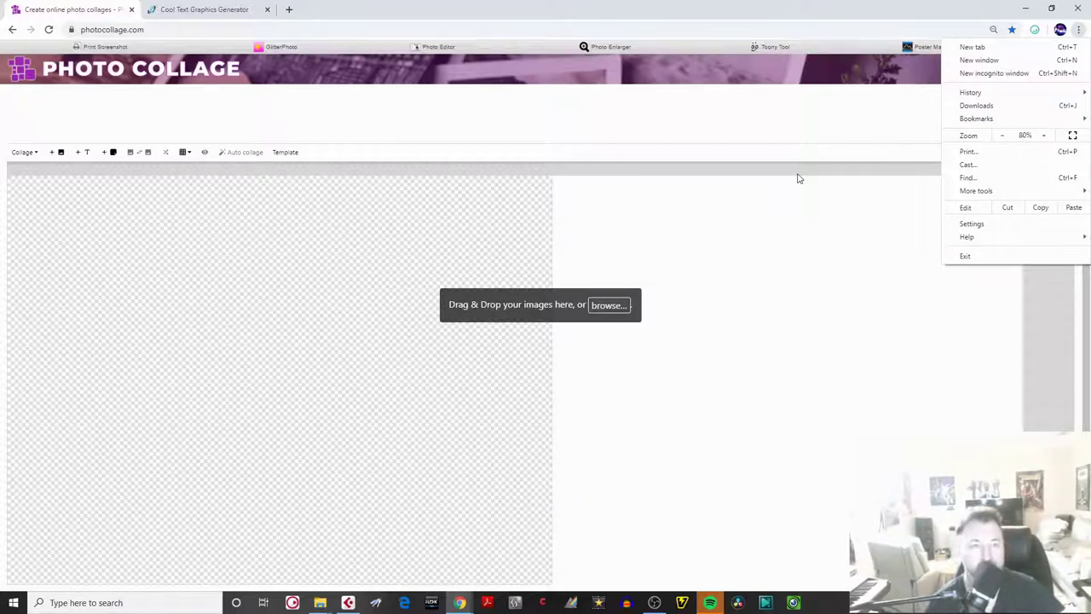
left_click(789, 198)
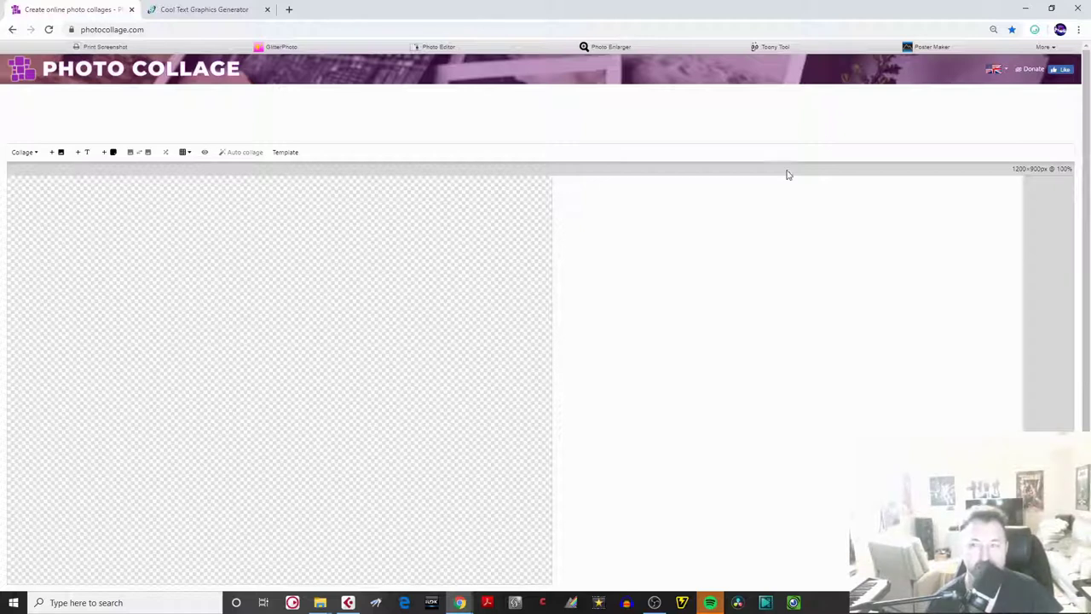
left_click(1079, 30)
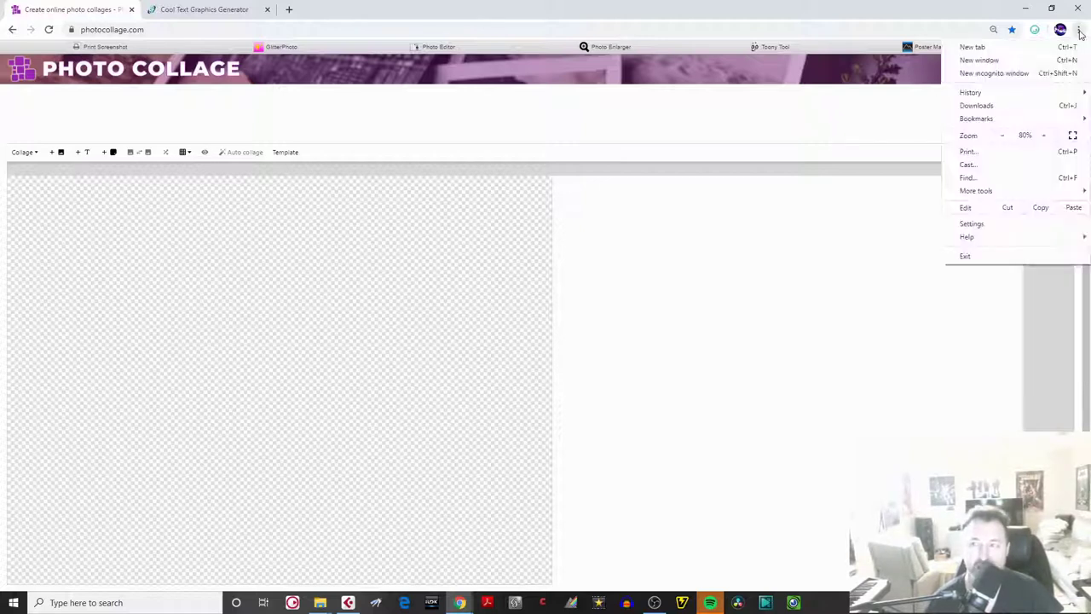
left_click(1047, 136)
left_click(1047, 136)
left_click(887, 297)
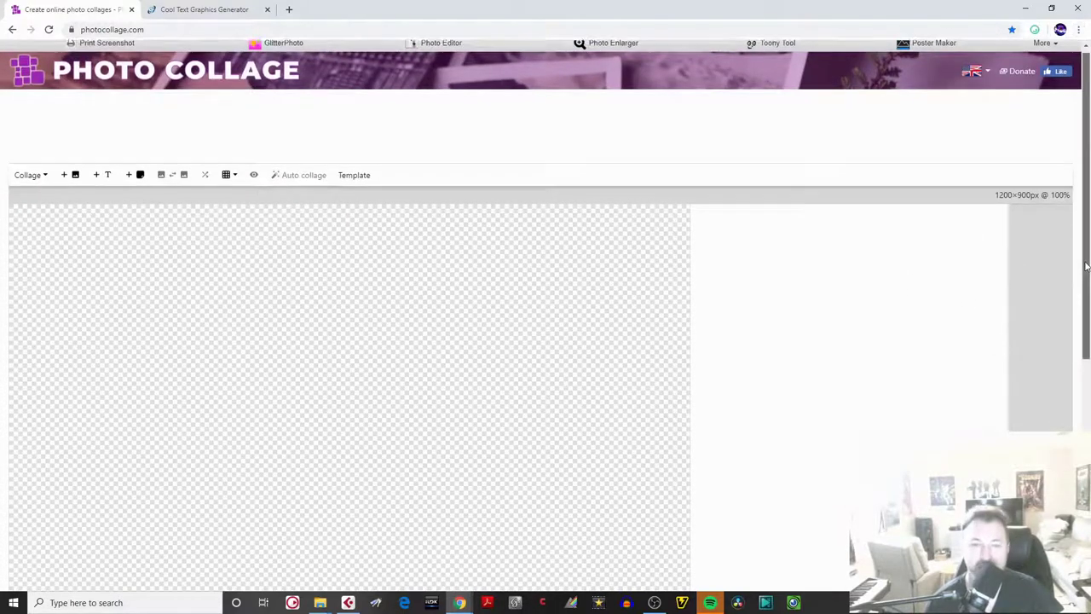
left_click_drag(1086, 267, 1064, 127)
left_click(1078, 29)
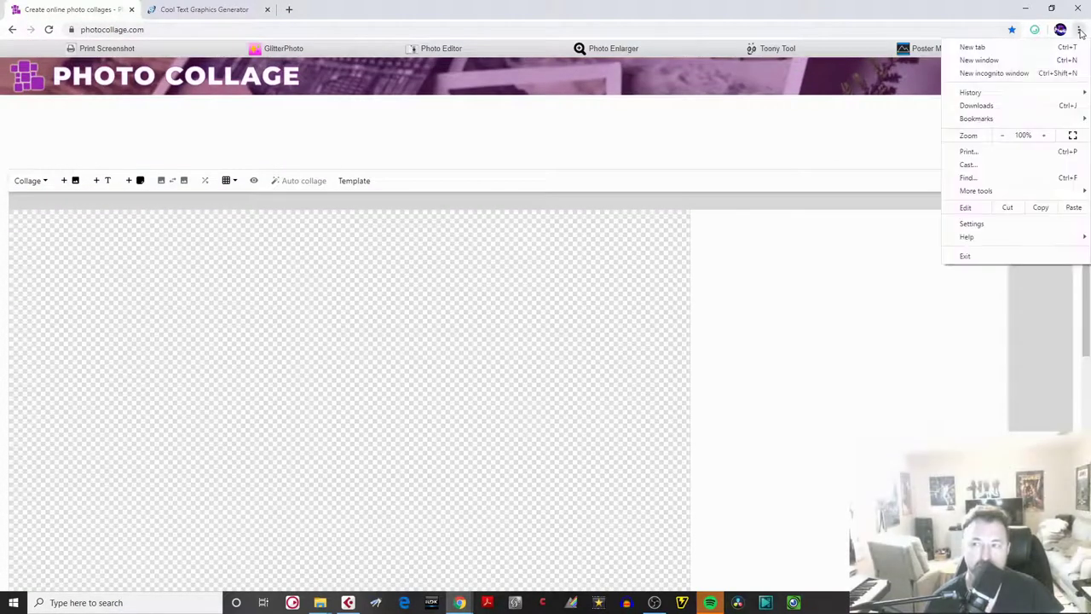
left_click(1002, 135)
left_click(1002, 136)
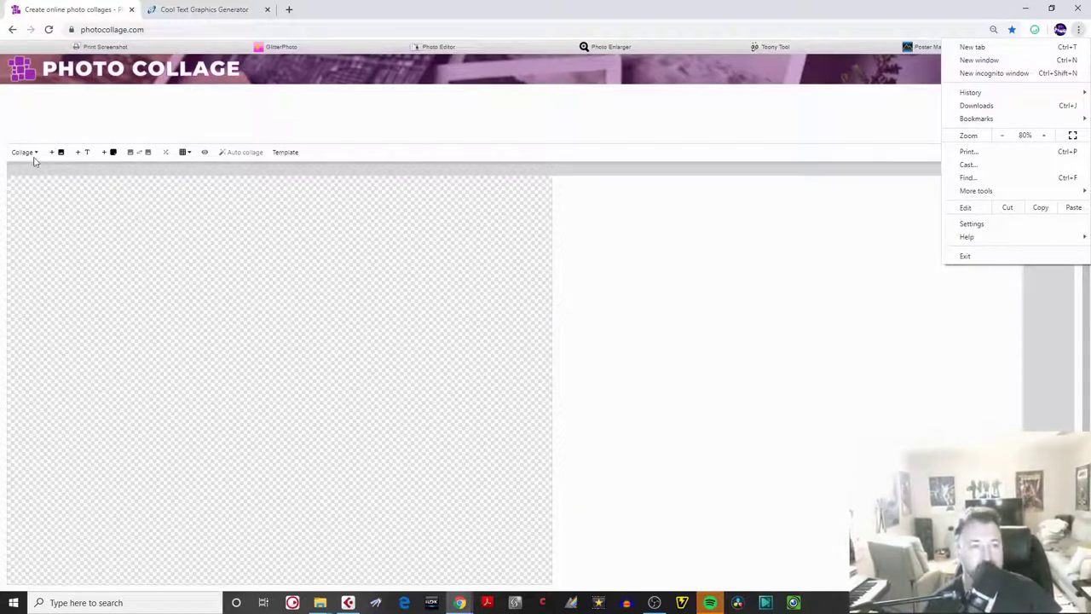
left_click(658, 227)
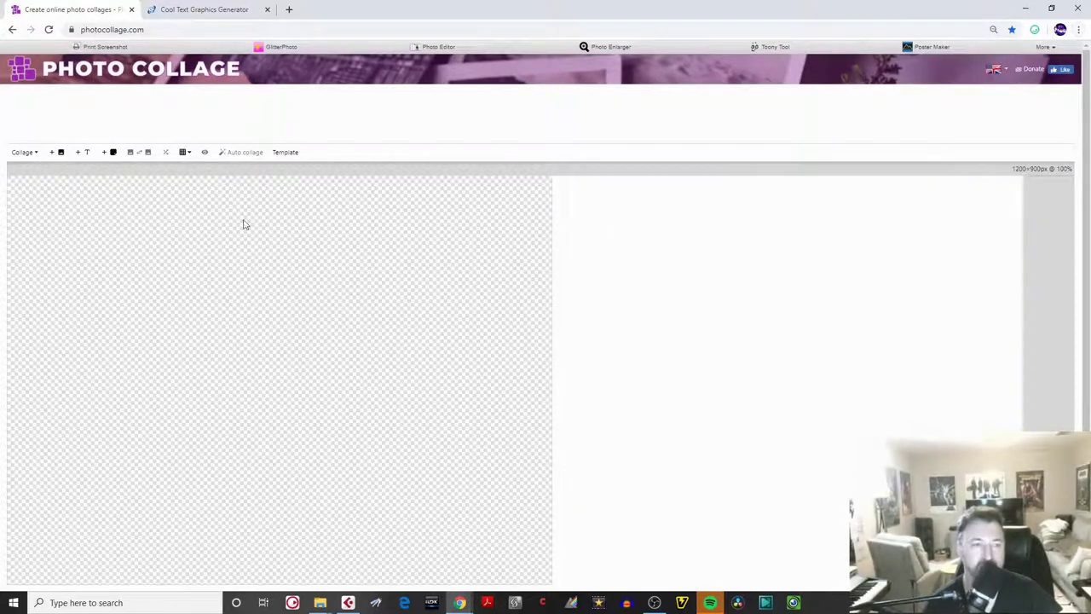
- Open the collage background settings and look through the Library, Gradient and Color background options
left_click(36, 157)
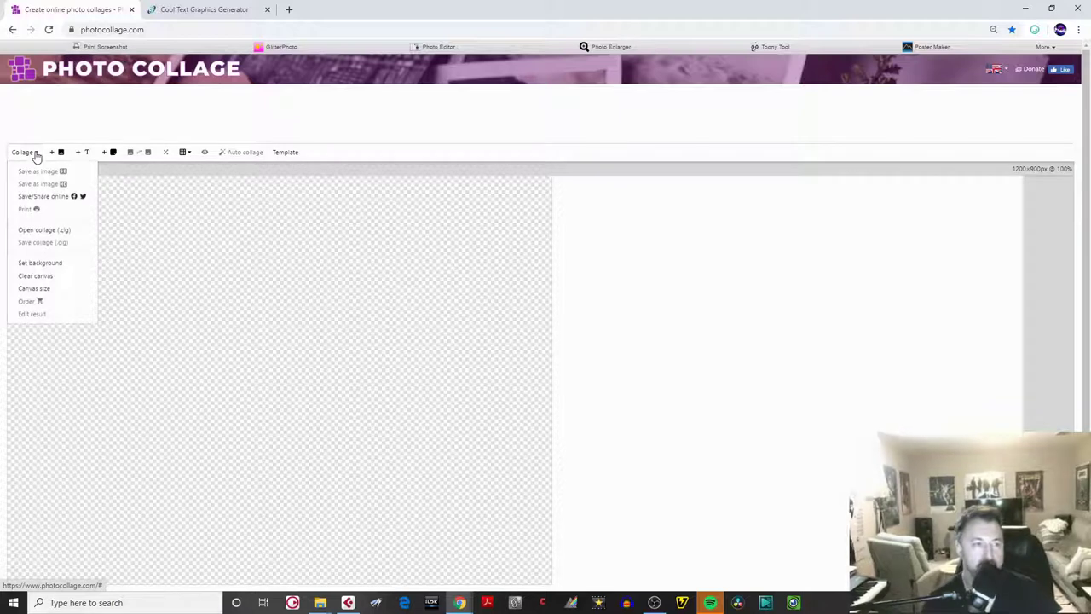
left_click(42, 264)
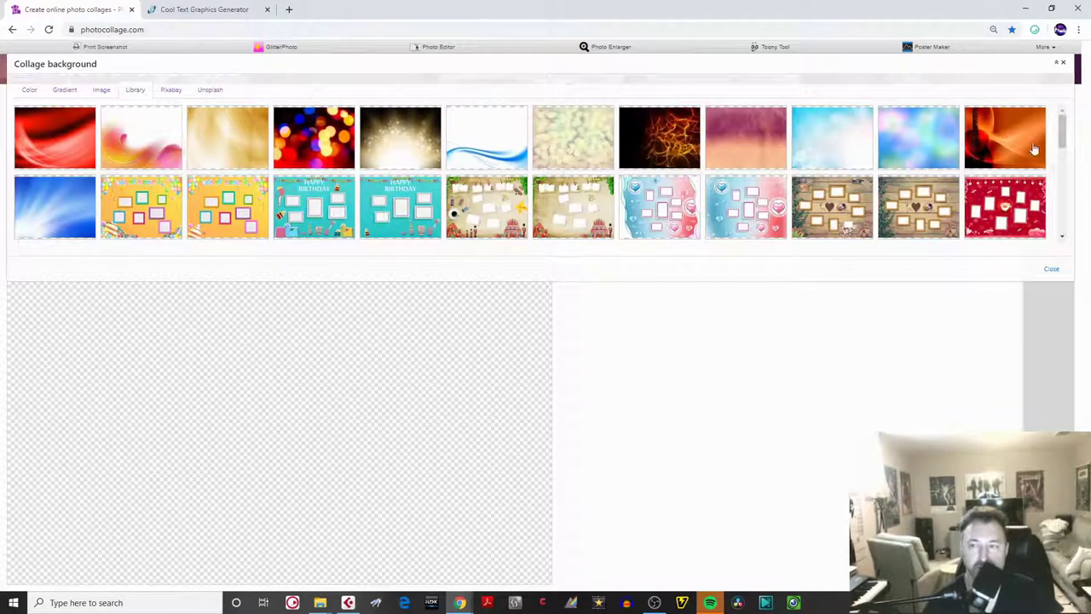
mouse_move(1063, 135)
left_mouse_down()
mouse_move(1072, 213)
mouse_move(1064, 127)
left_mouse_up()
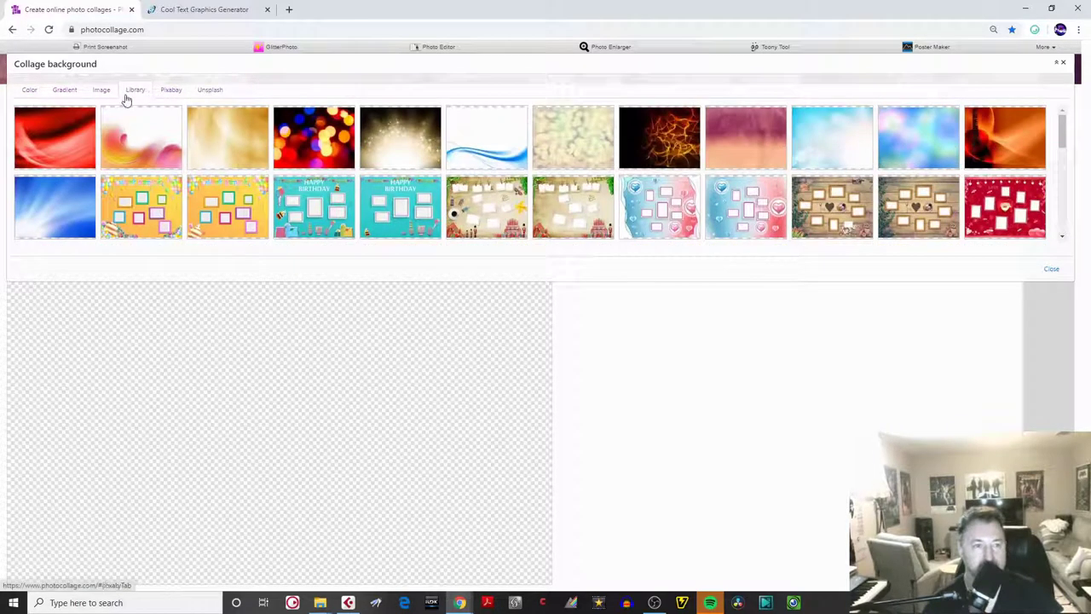
left_click(62, 92)
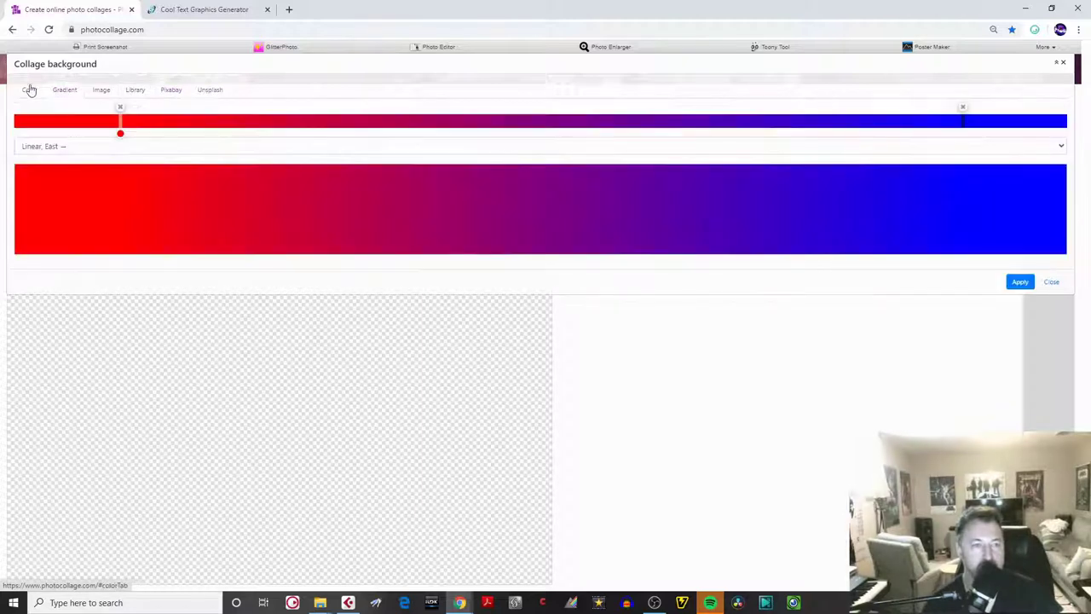
left_click(29, 90)
- Search Pixabay for "vacation" background images
left_click(174, 92)
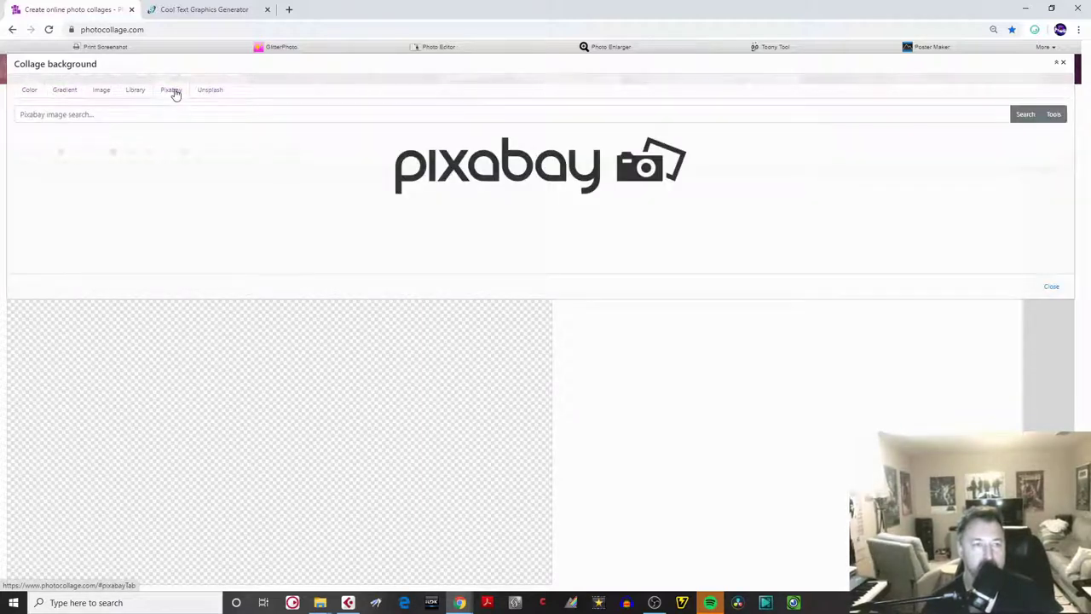
left_click(44, 115)
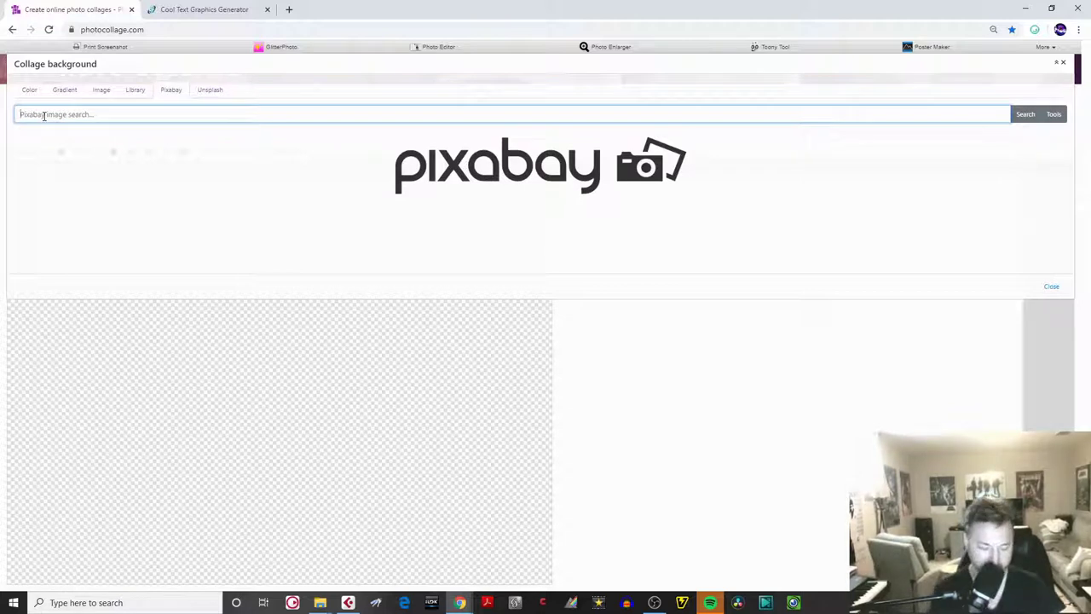
type("vac")
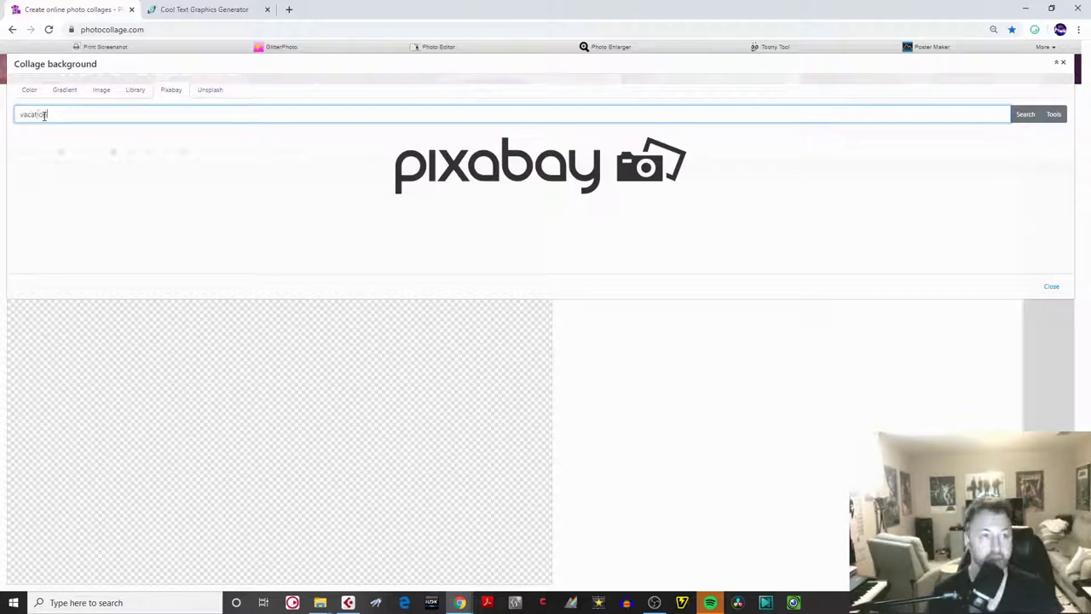
type("ation")
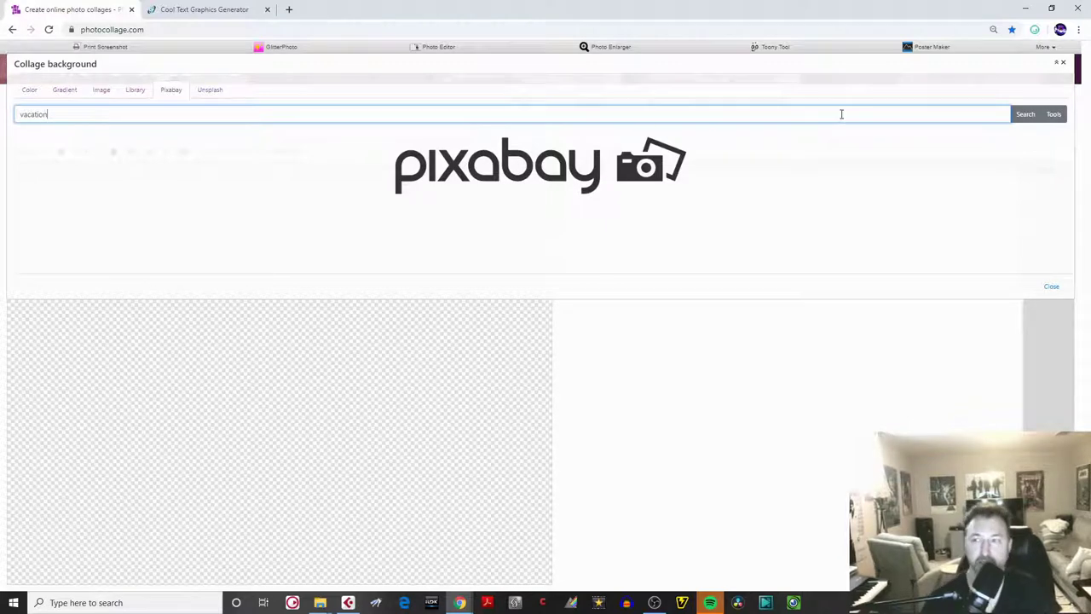
left_click(1026, 115)
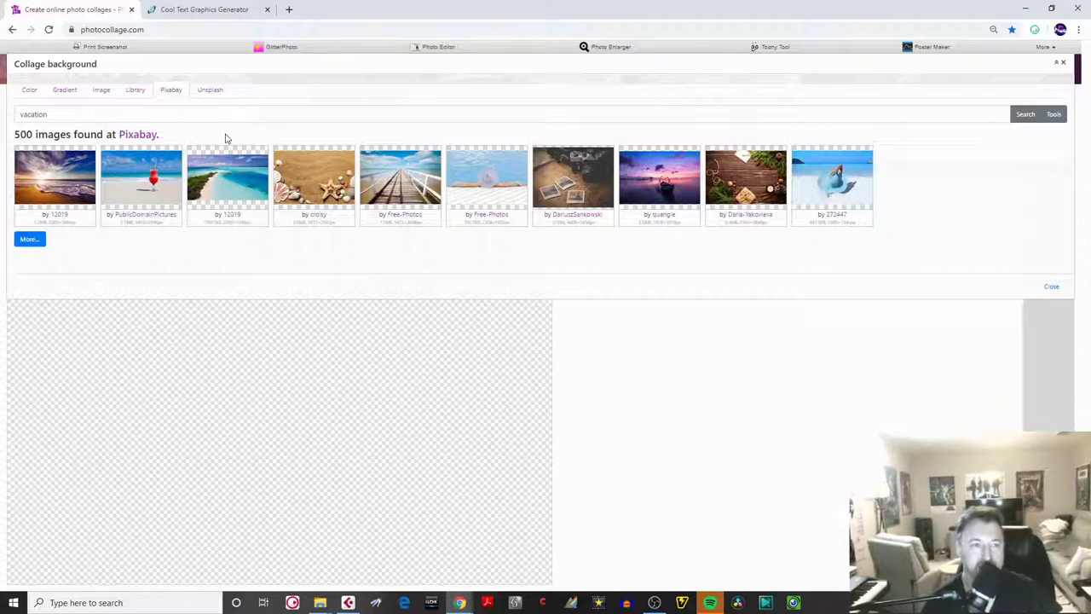
- Load the photo IMG_1006 from the Photos folder as the collage's background image
left_click(100, 93)
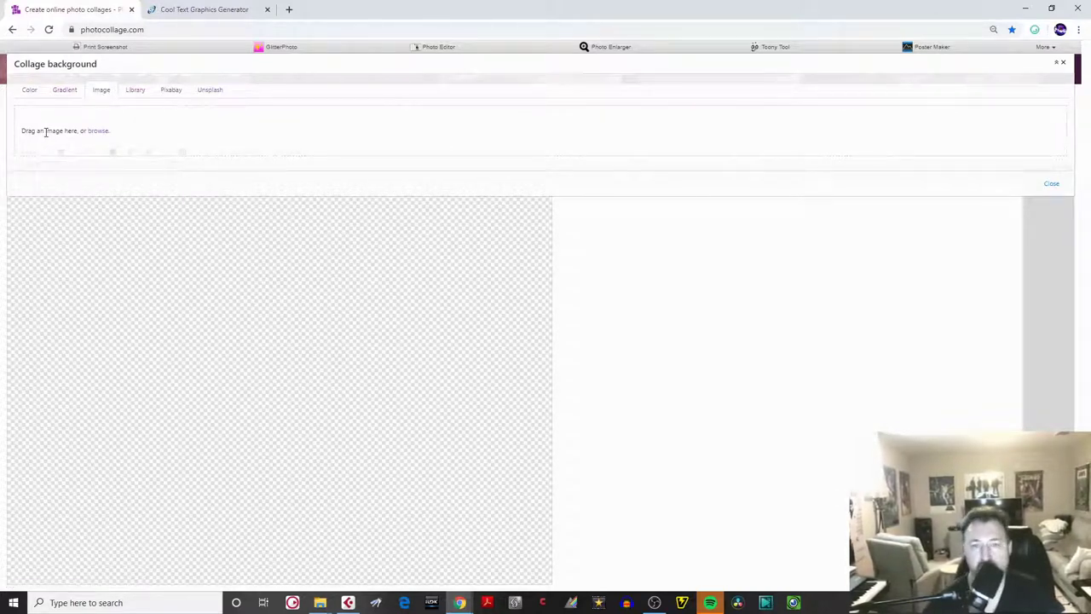
left_click(320, 605)
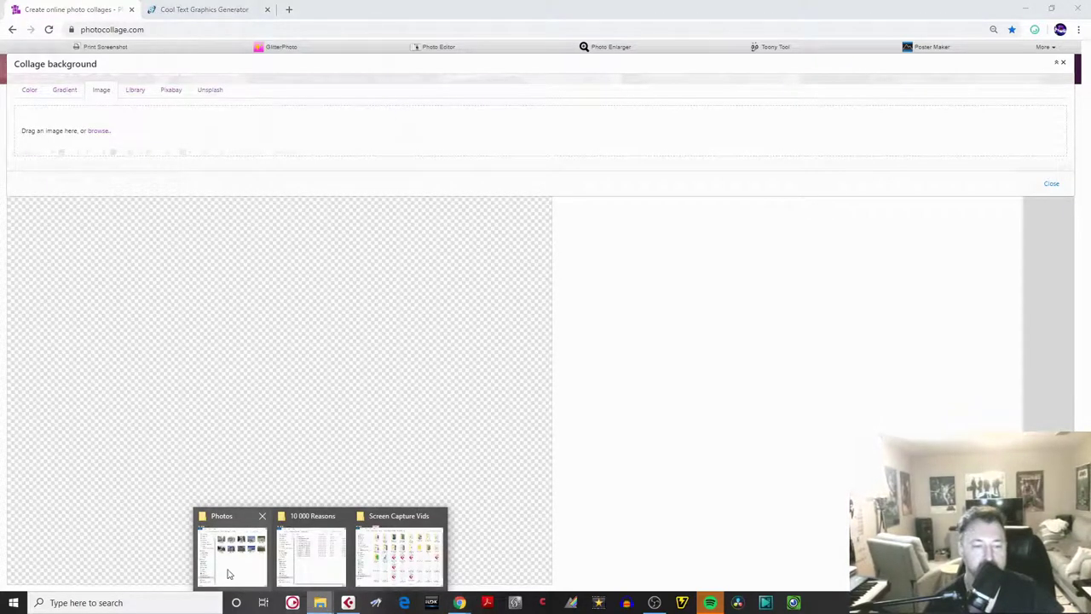
left_click(231, 573)
left_click_drag(840, 80, 791, 111)
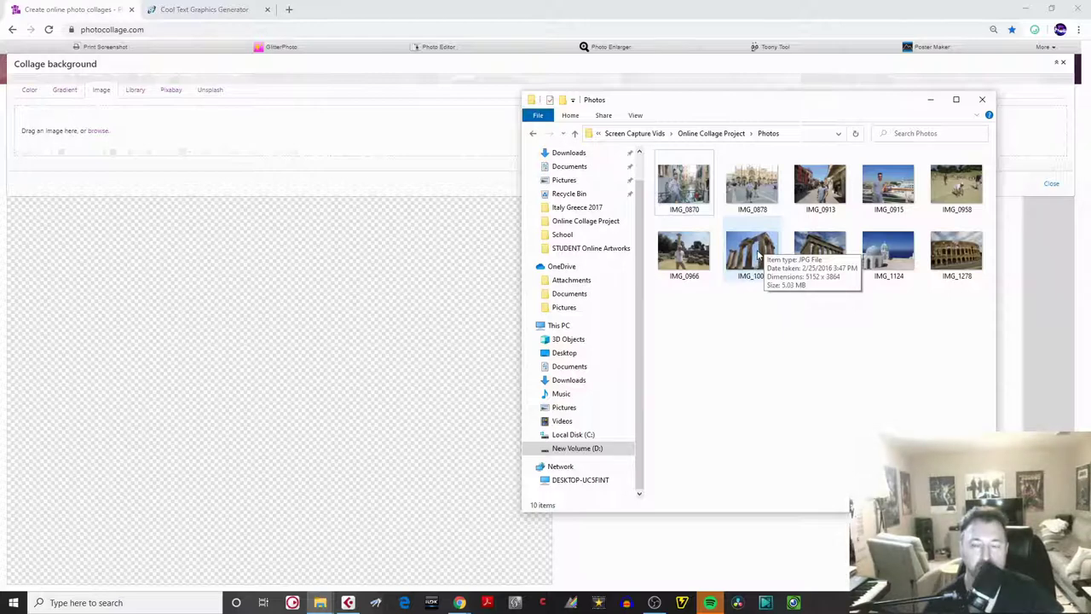
left_click_drag(759, 255, 121, 149)
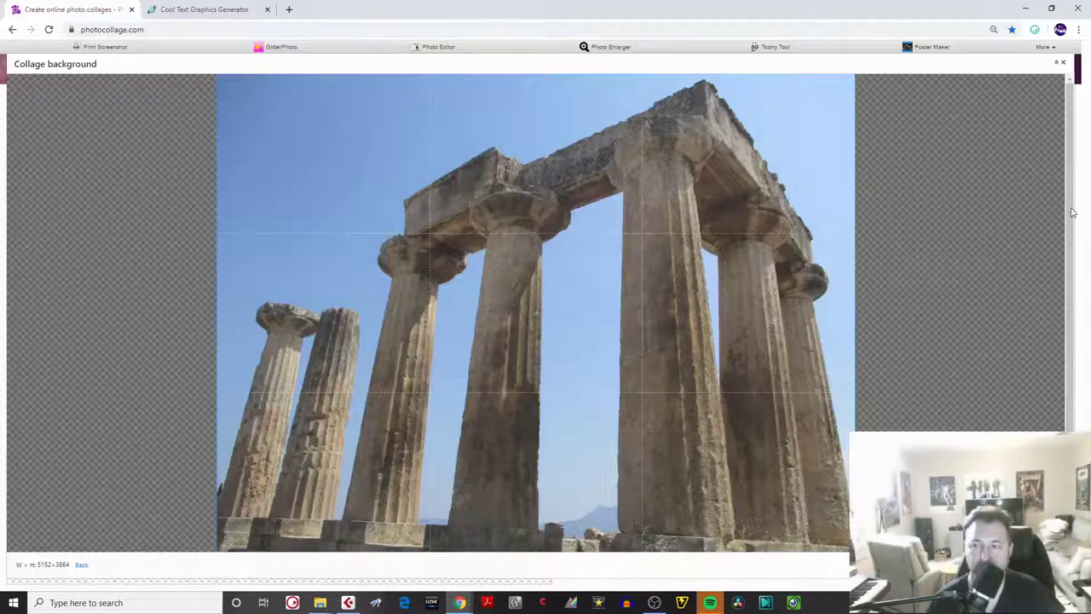
- Place the browser beside the Photos folder, apply the selected section of the columns photo as the collage background, and restore the full-size window
left_click(1052, 7)
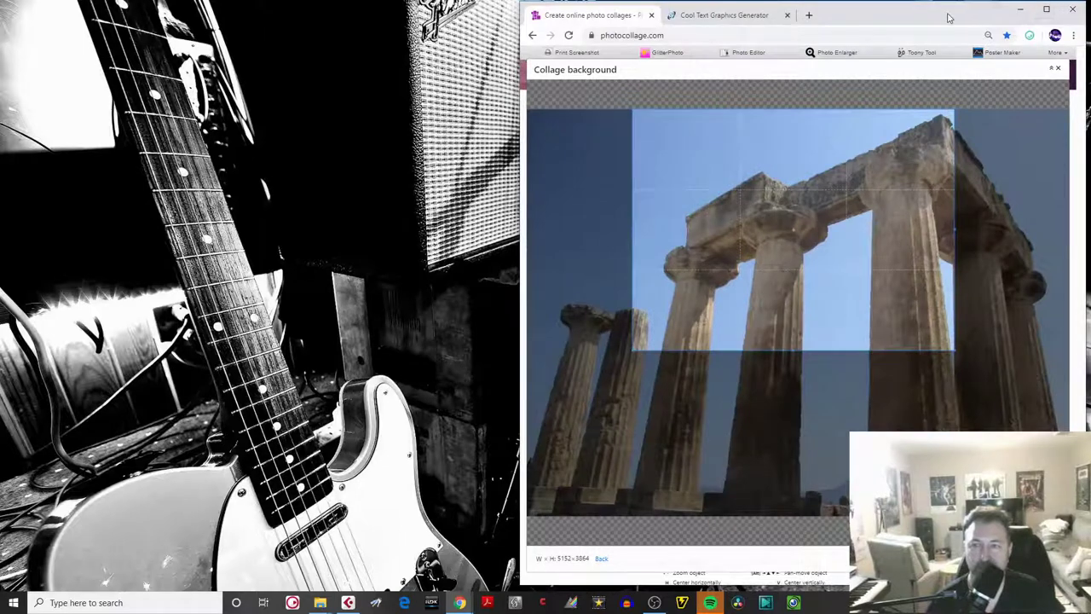
left_click_drag(949, 17, 444, 18)
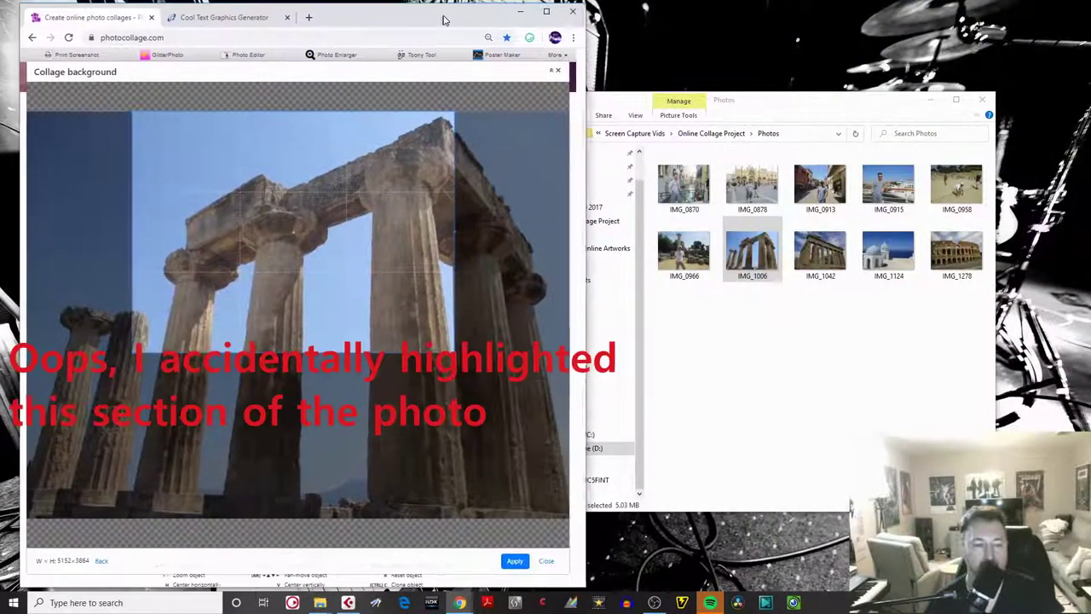
left_click(516, 562)
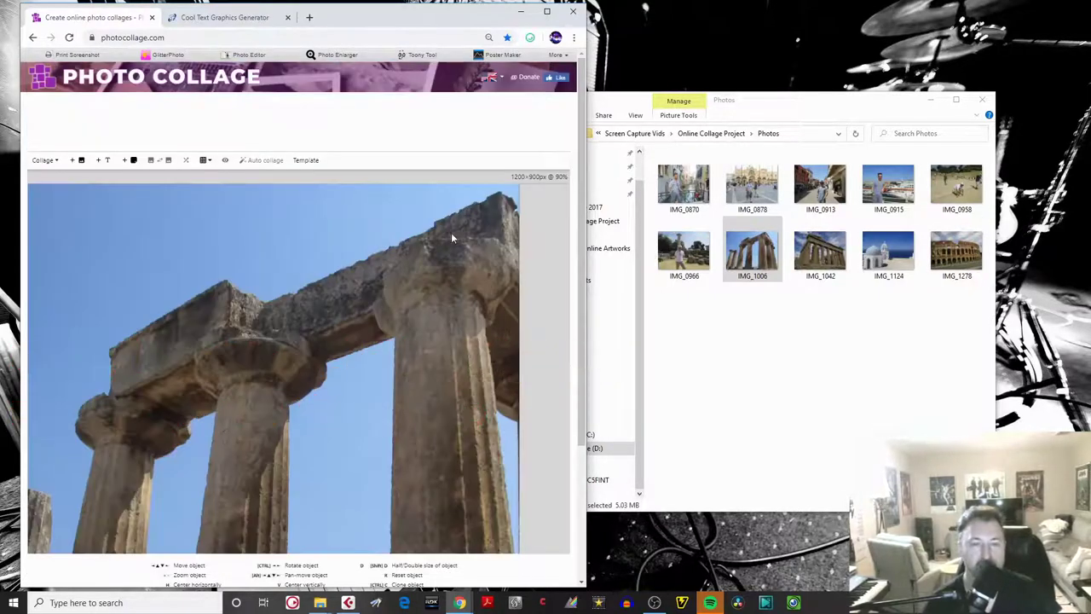
left_click(547, 11)
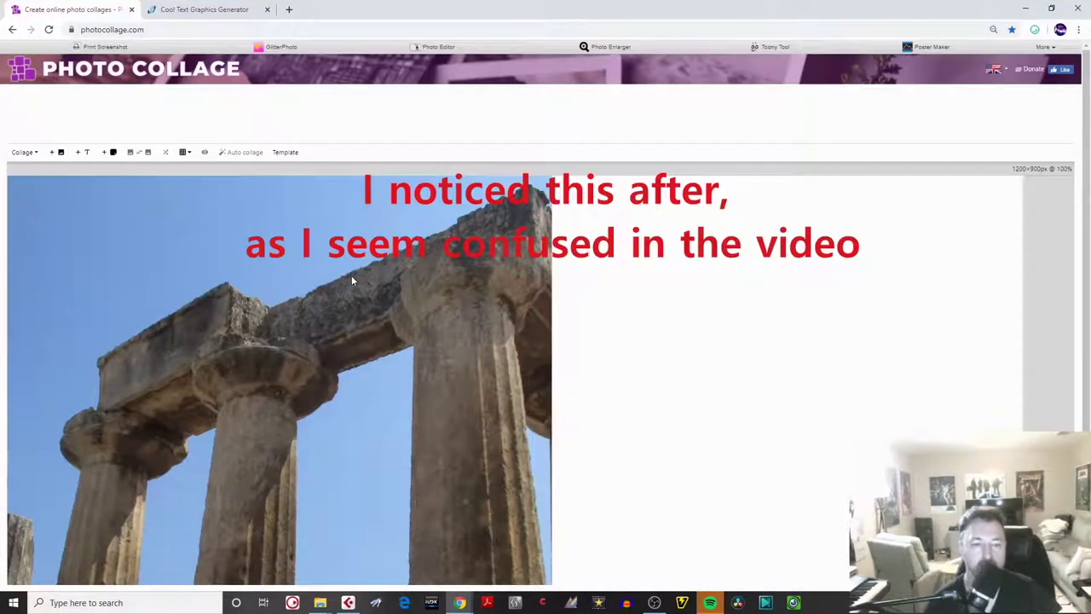
- Set the browser zoom of the collage page to 100%
mouse_move(1088, 194)
left_mouse_down()
mouse_move(1085, 208)
mouse_move(1081, 201)
left_mouse_up()
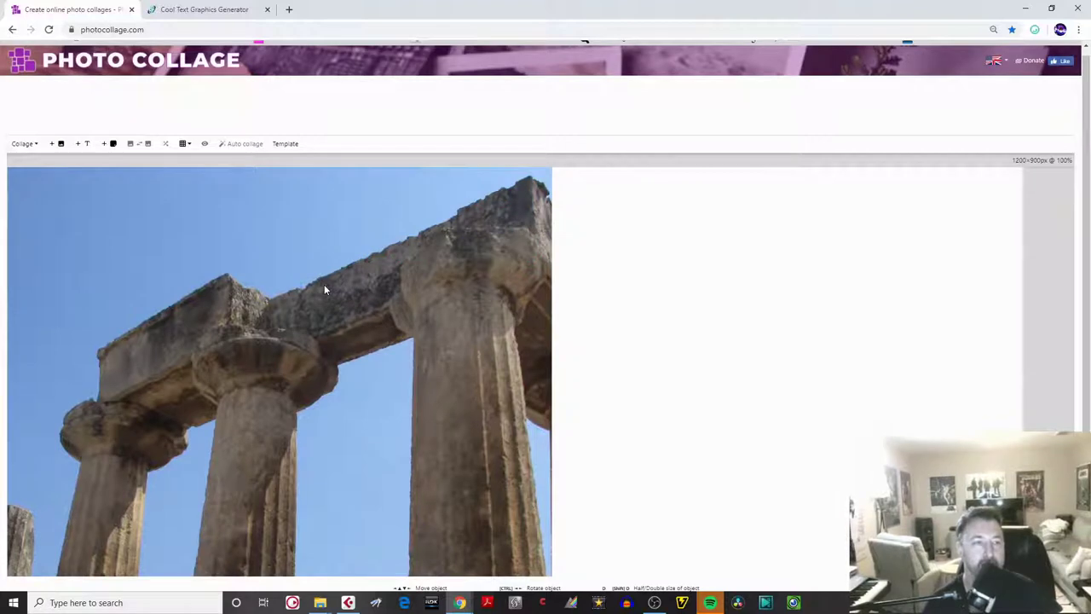
left_click(1078, 30)
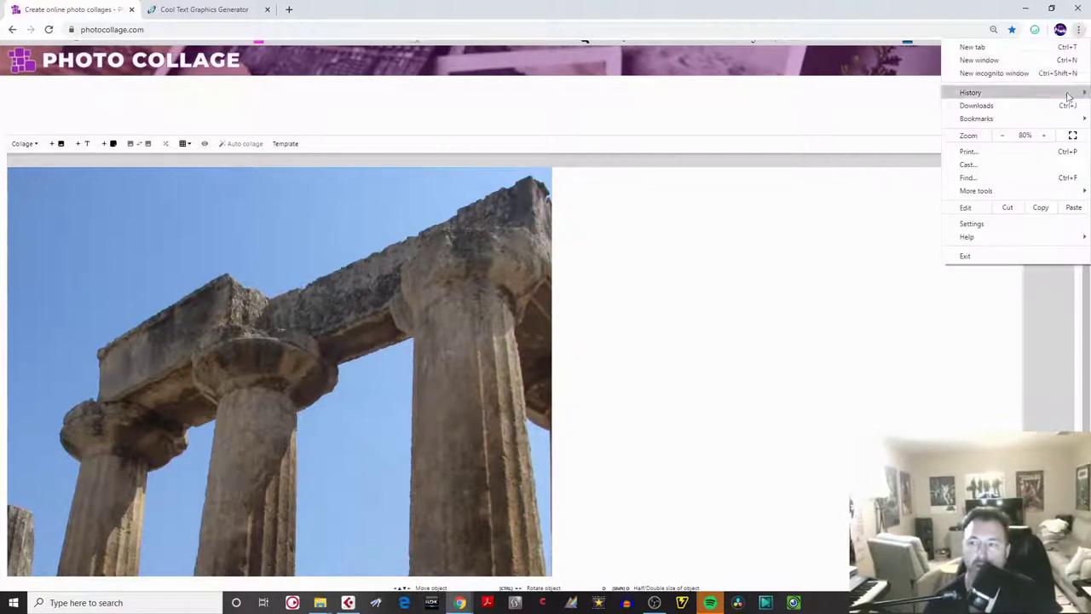
left_click(1045, 136)
left_click(1045, 137)
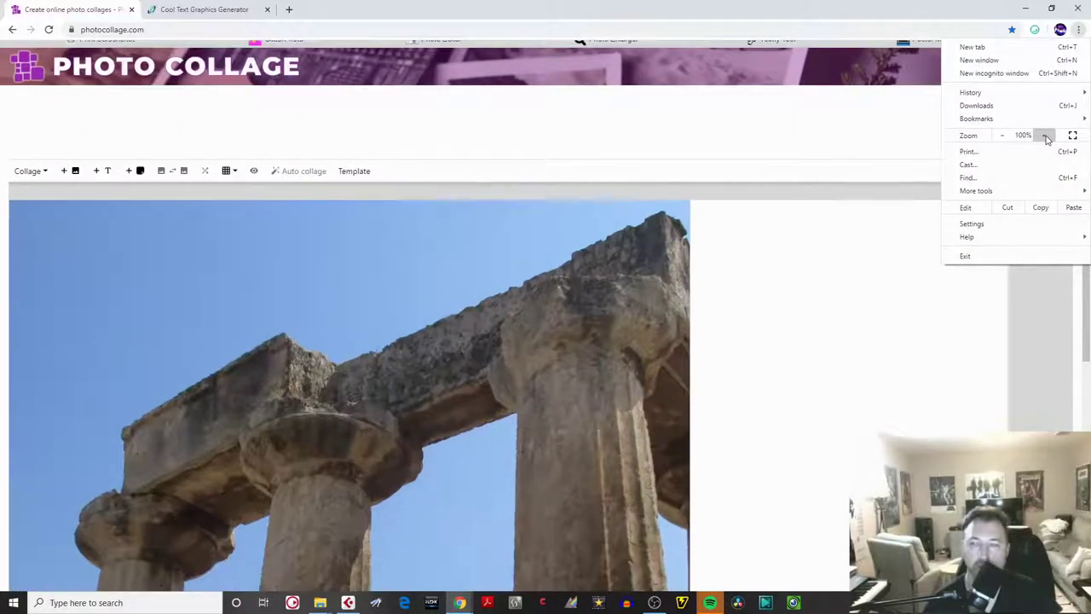
- Reduce the browser zoom of the collage page to 80%
left_click(1003, 135)
left_click(1004, 137)
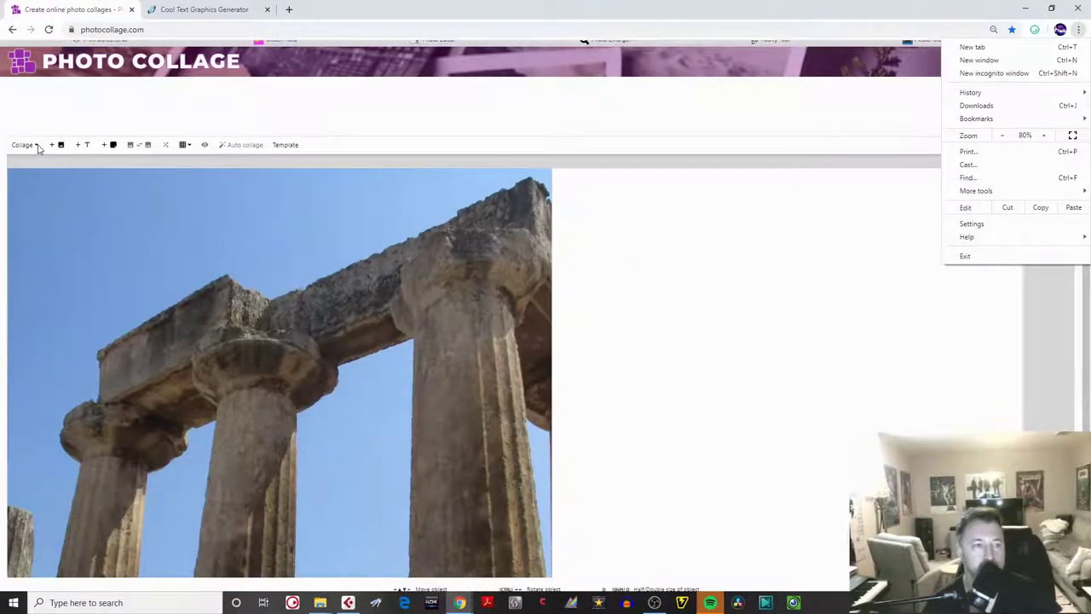
left_click(234, 259)
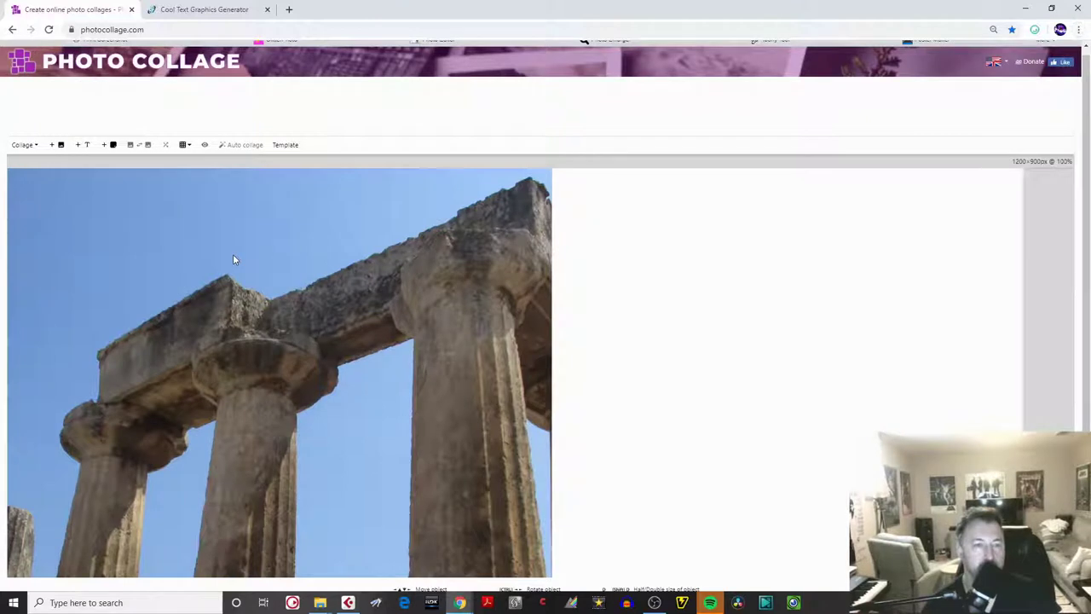
- Examine the canvas size options for the collage and close them without changing anything
left_click(35, 148)
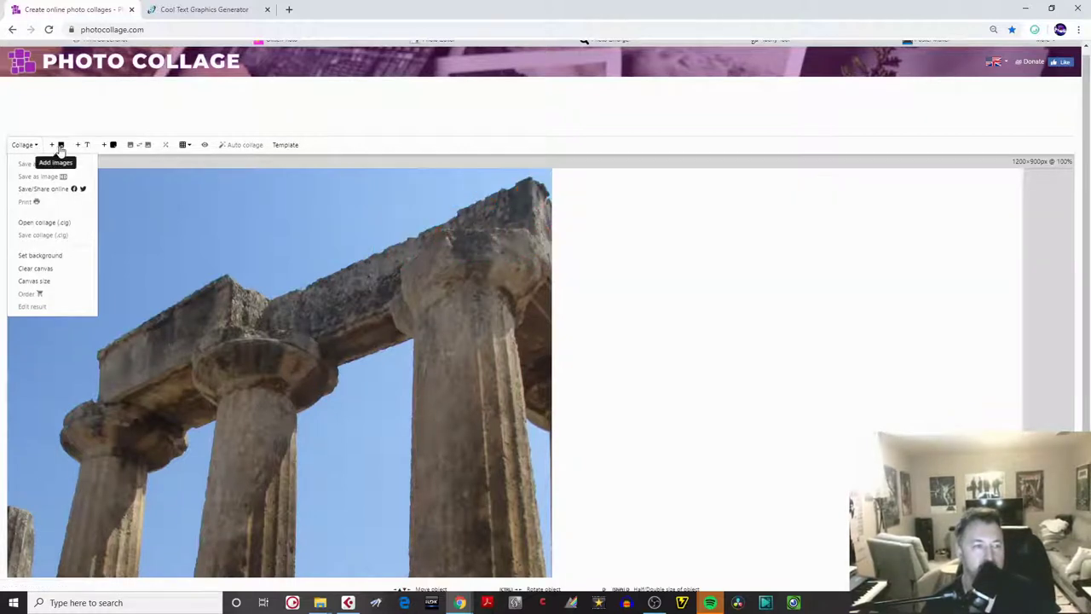
left_click(34, 281)
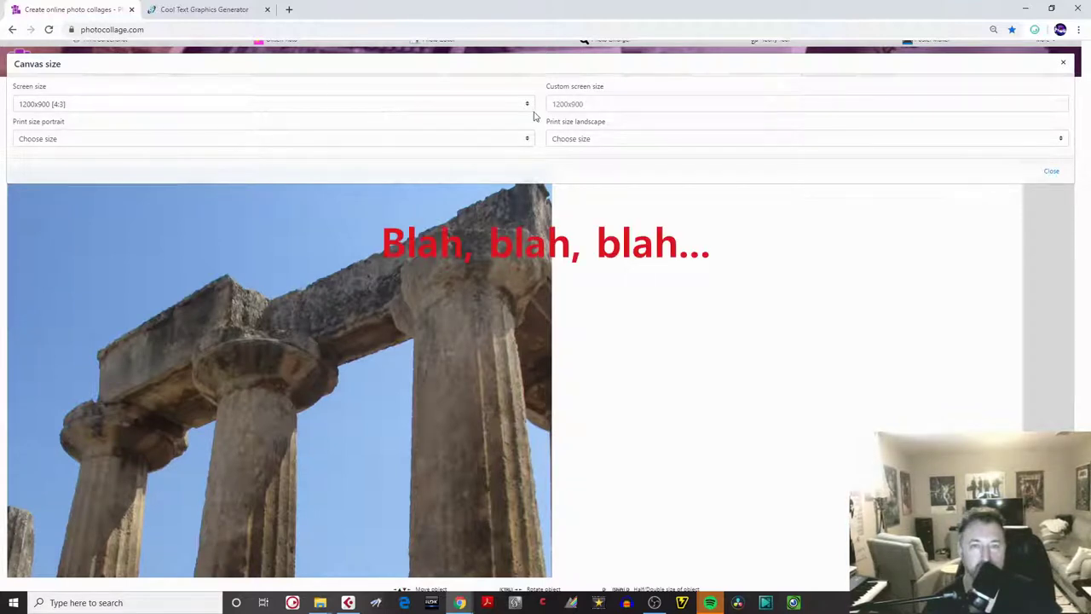
left_click(1051, 171)
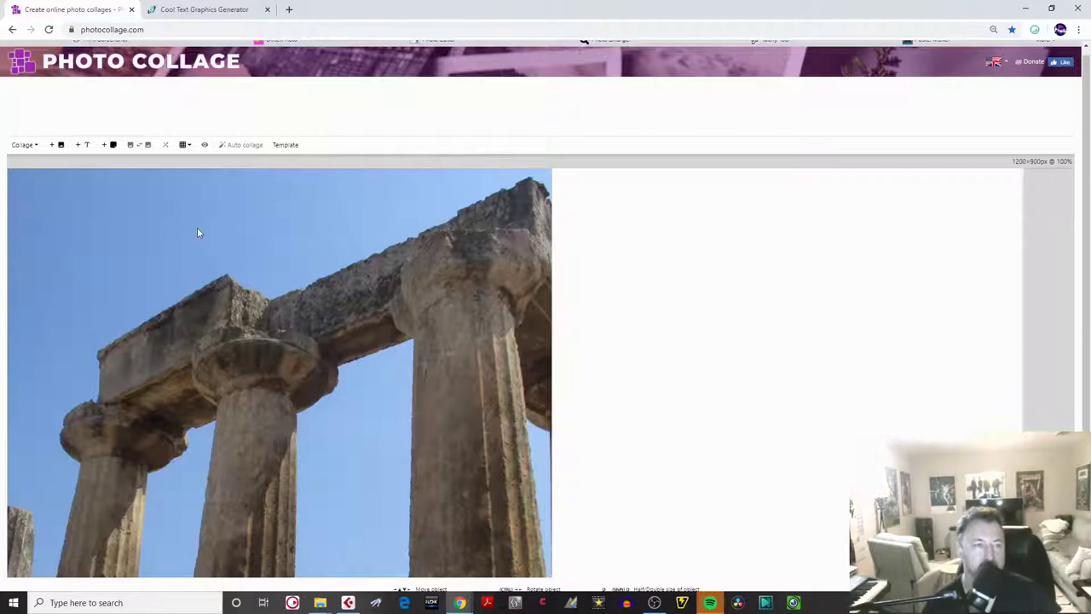
- Clear the collage canvas, including its background photo
left_click(32, 146)
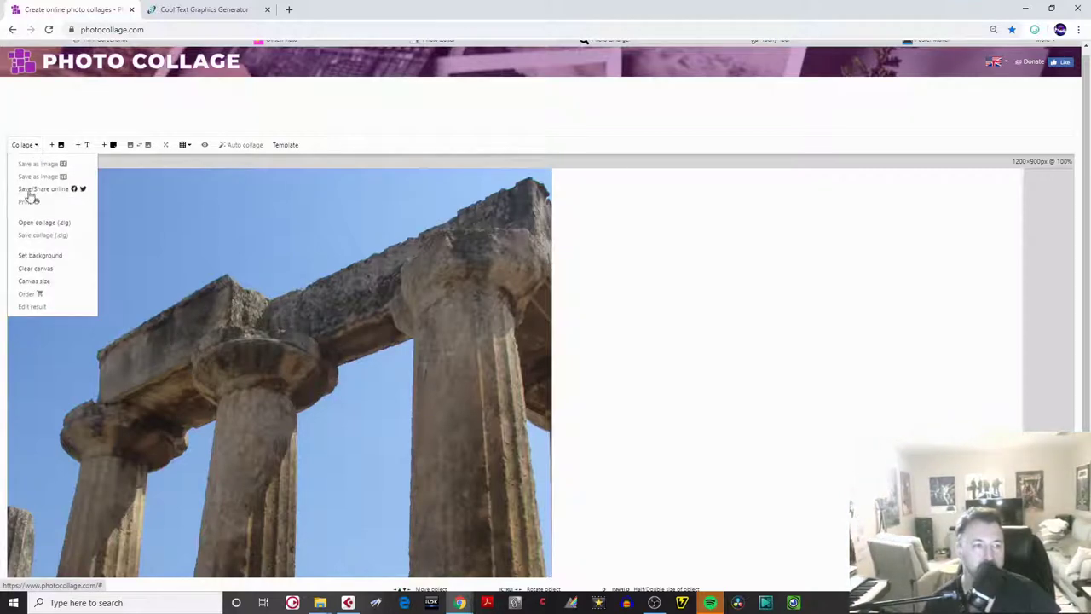
left_click(42, 268)
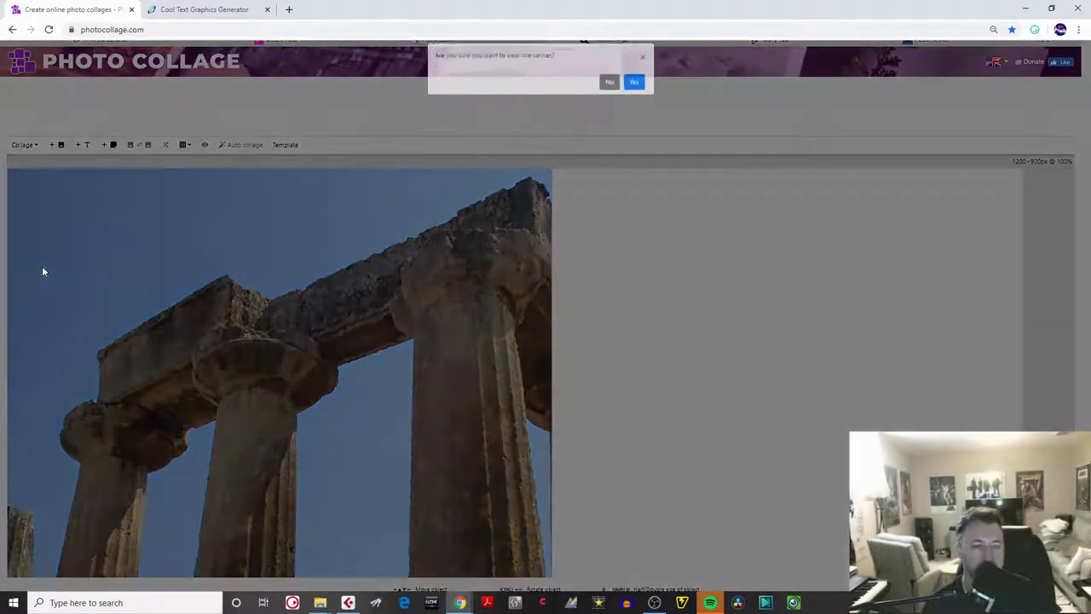
left_click(634, 92)
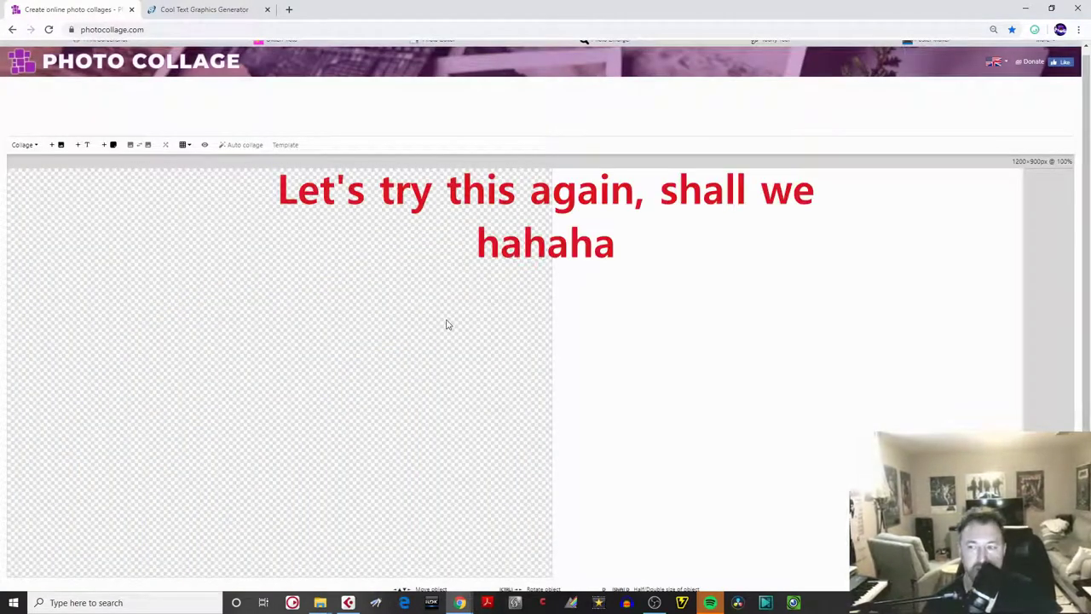
- Set the full temple photo located just after IMG_1006 in the Photos folder as the collage's background image
left_click(34, 145)
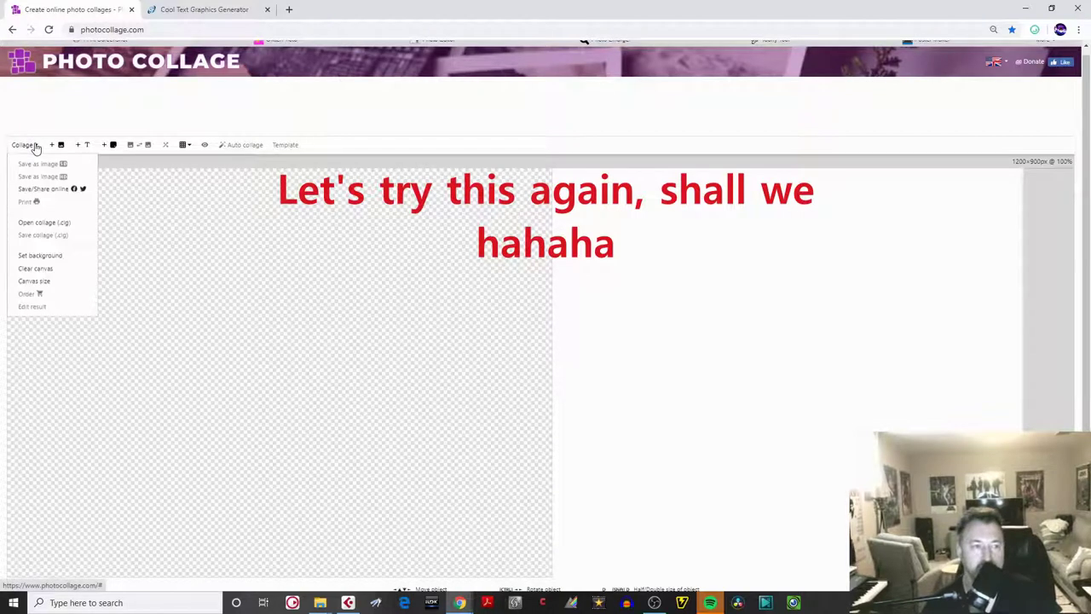
left_click(40, 255)
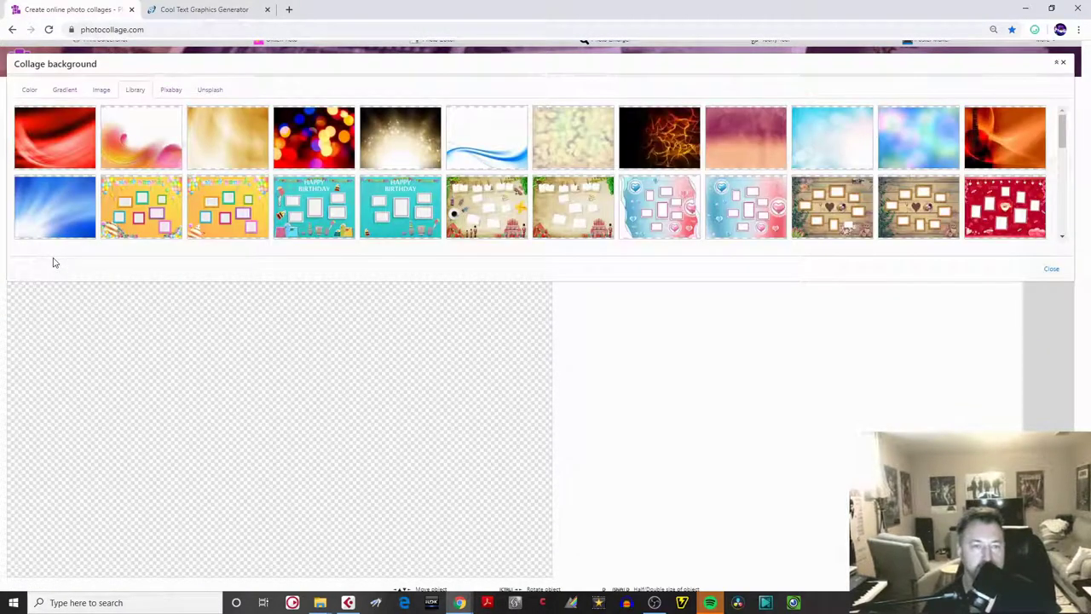
left_click(100, 91)
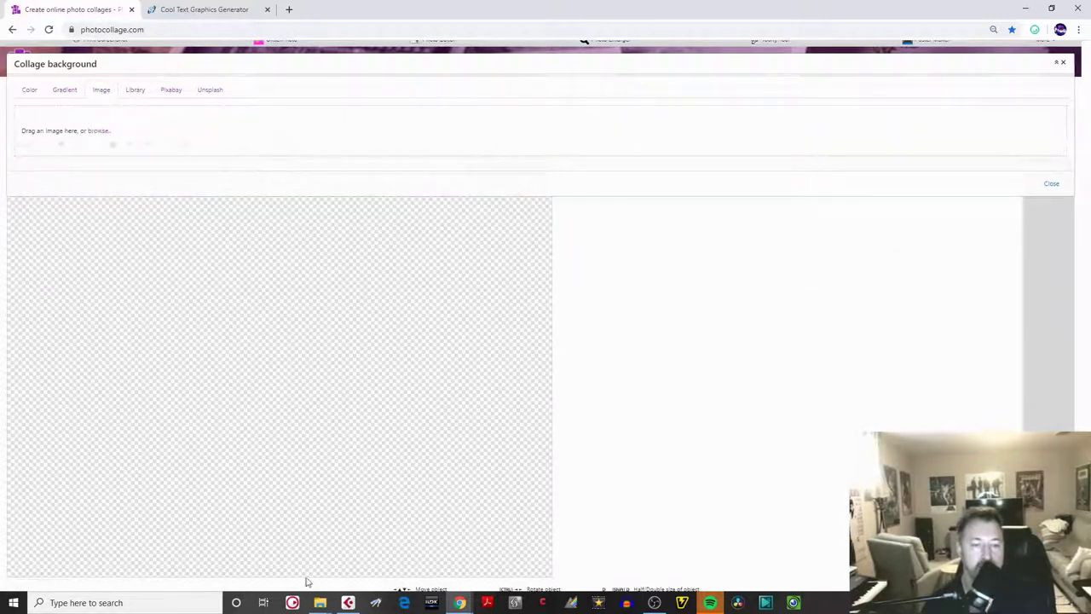
mouse_move(319, 599)
left_click(243, 558)
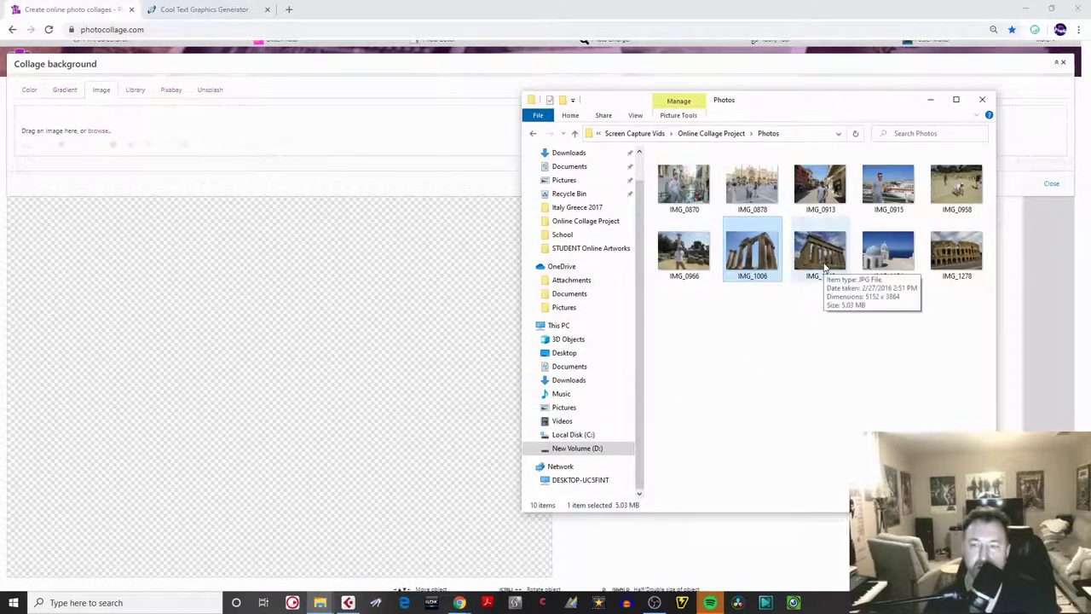
left_click_drag(823, 268, 129, 159)
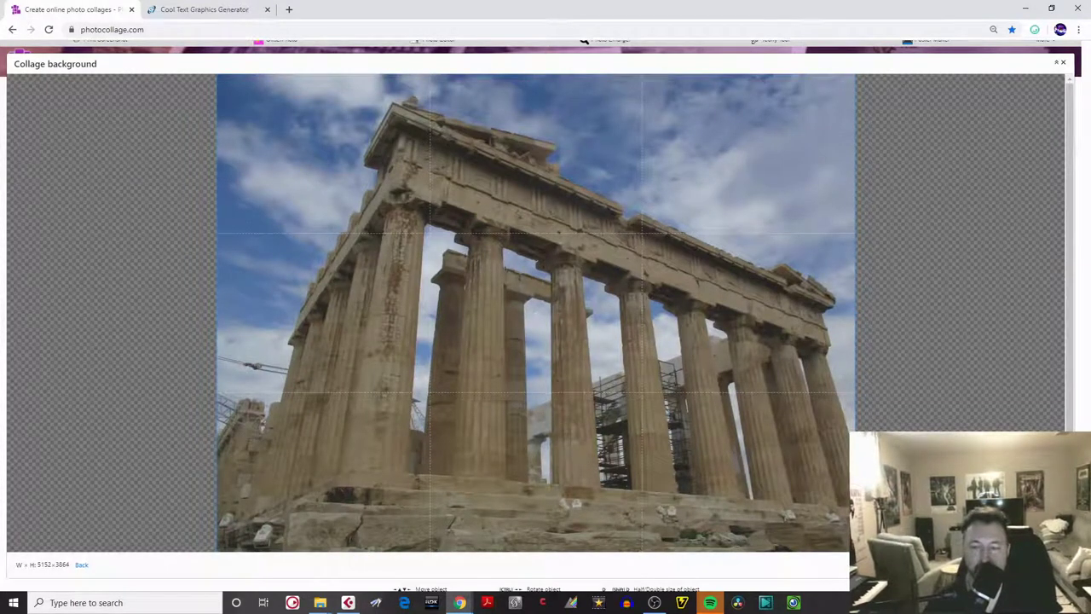
key("Escape")
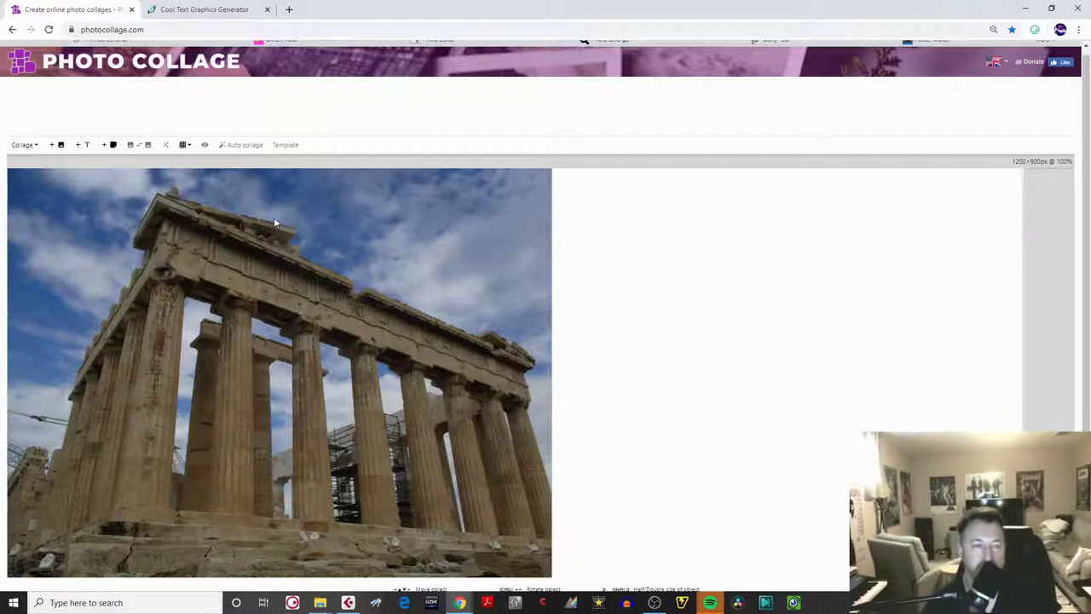
- Add a placeholder text box to the collage and delete it again
left_click(82, 148)
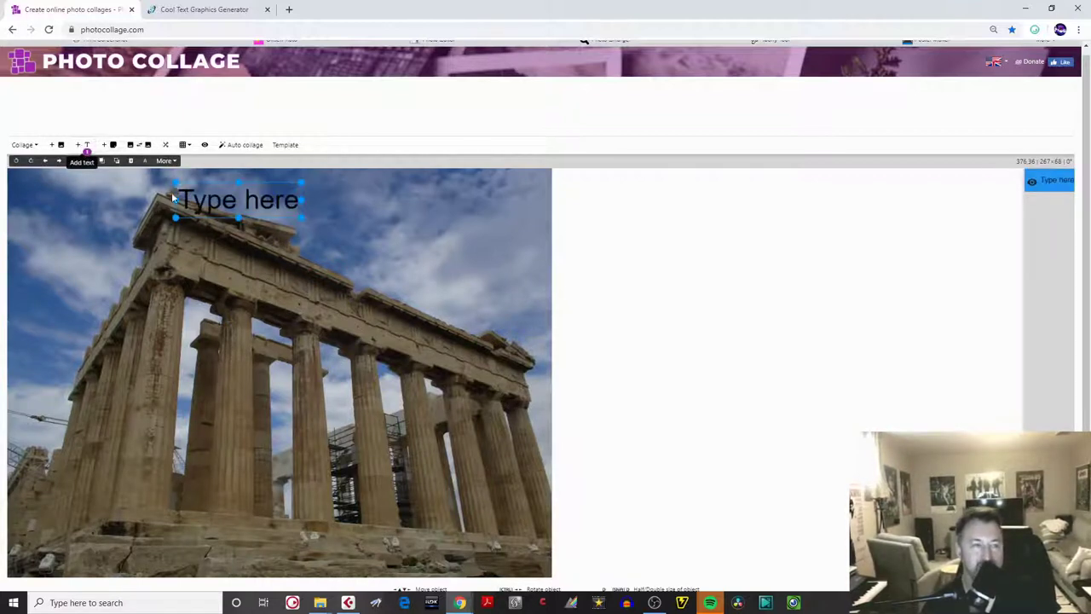
left_click(131, 162)
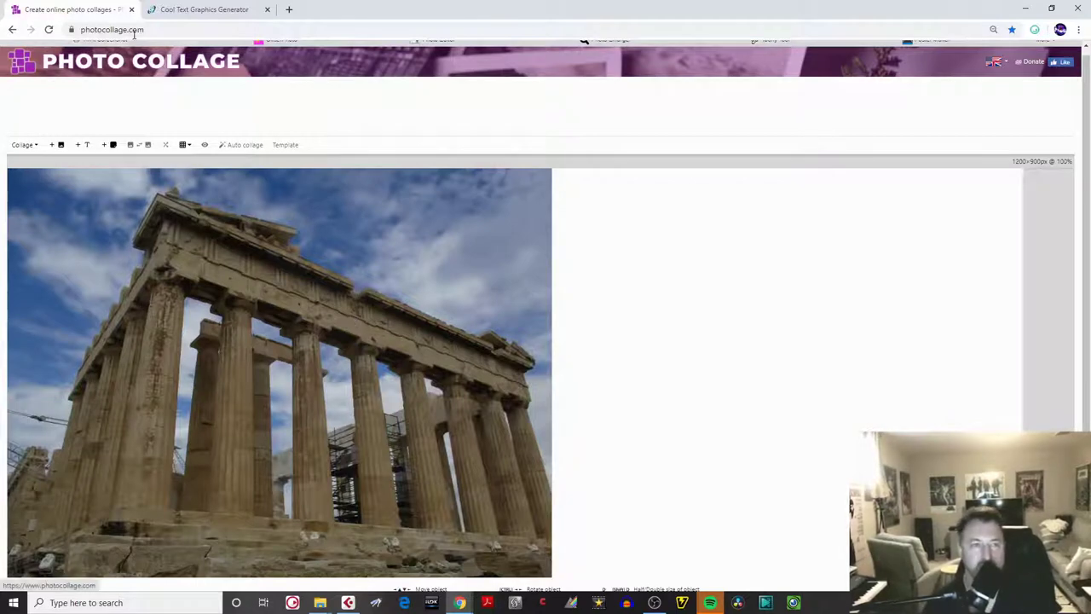
- Switch to the Cool Text site and choose the Old Stone text style from the second page of styles
left_click(195, 11)
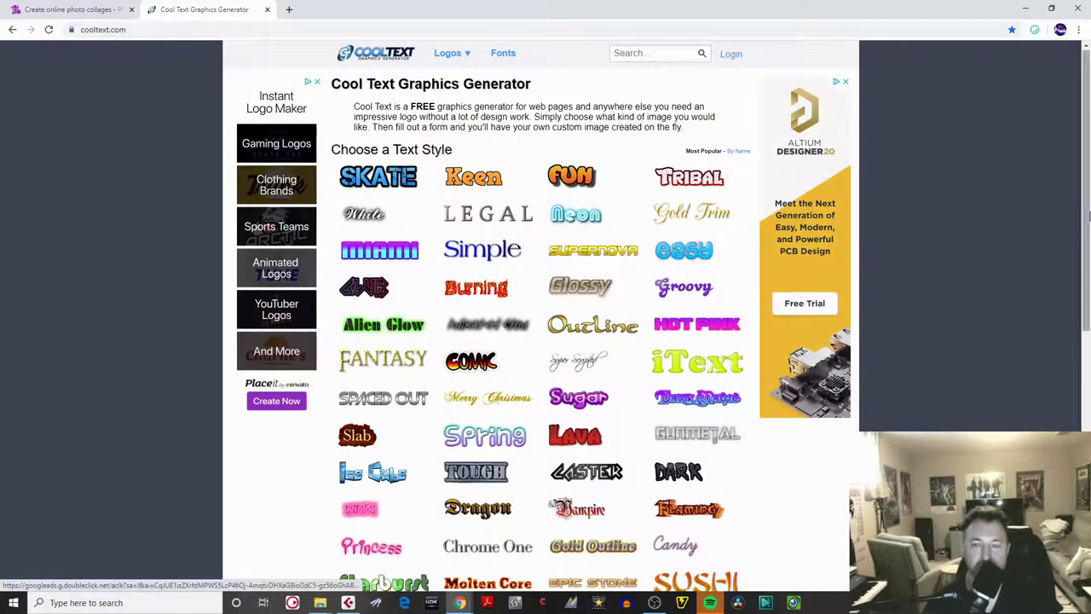
scroll(1088, 273, "down", 1)
scroll(1088, 273, "down", 1)
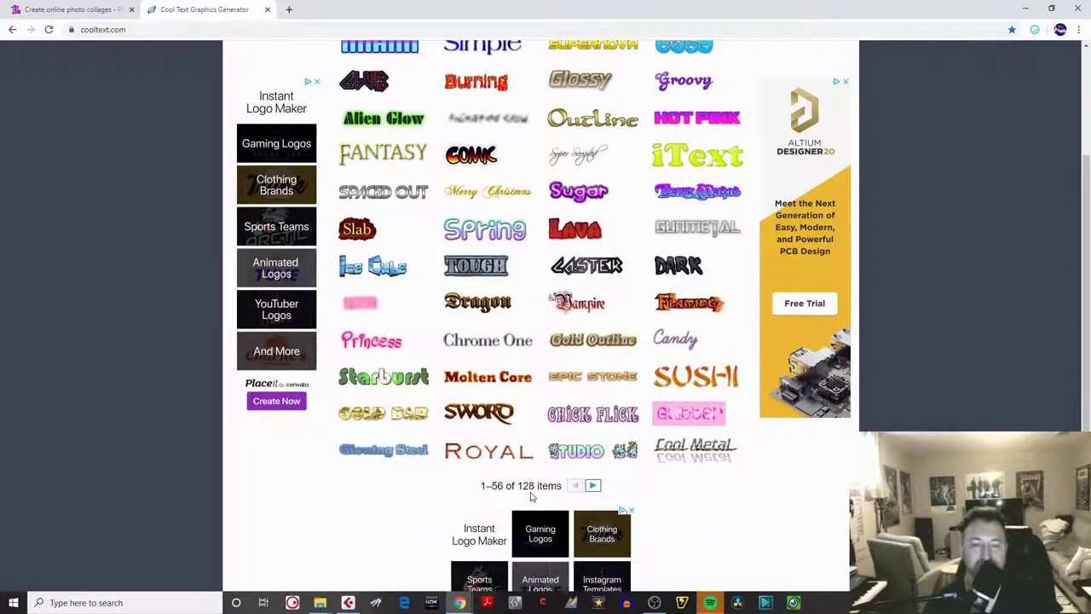
left_click(601, 483)
mouse_move(614, 338)
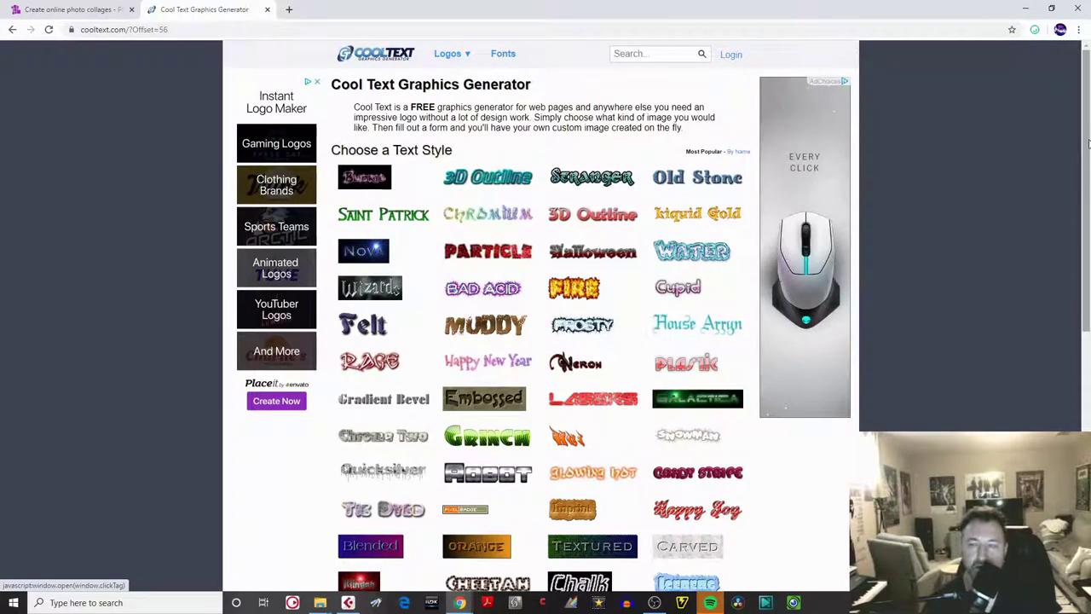
mouse_move(1087, 145)
left_mouse_down()
mouse_move(1086, 220)
mouse_move(1084, 146)
left_mouse_up()
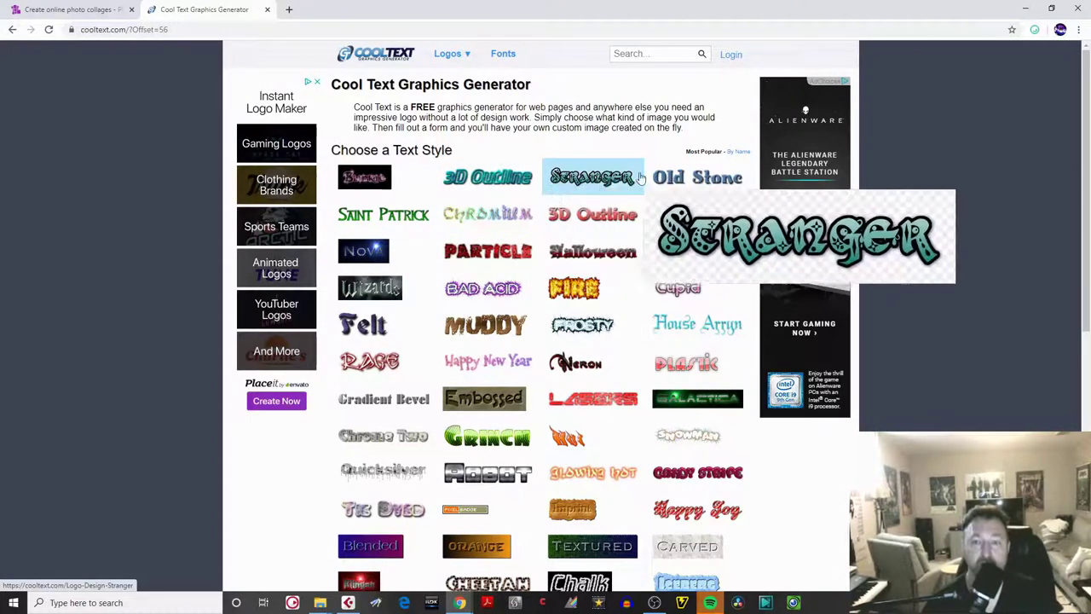
left_click(685, 178)
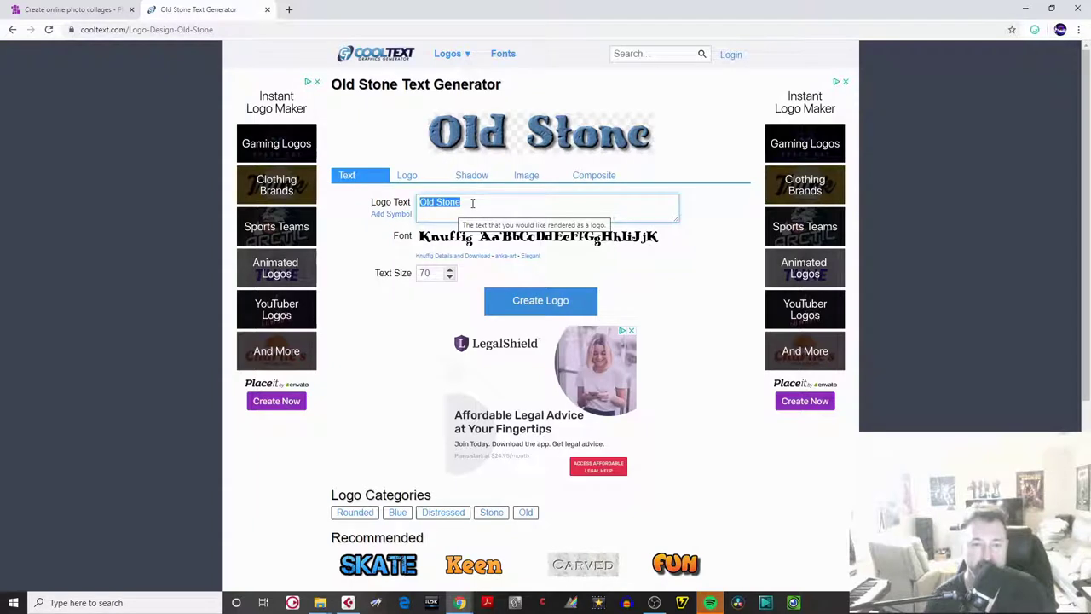
- Set the logo text to "My European Vacation" and its text size to 120
type("My European Vacation")
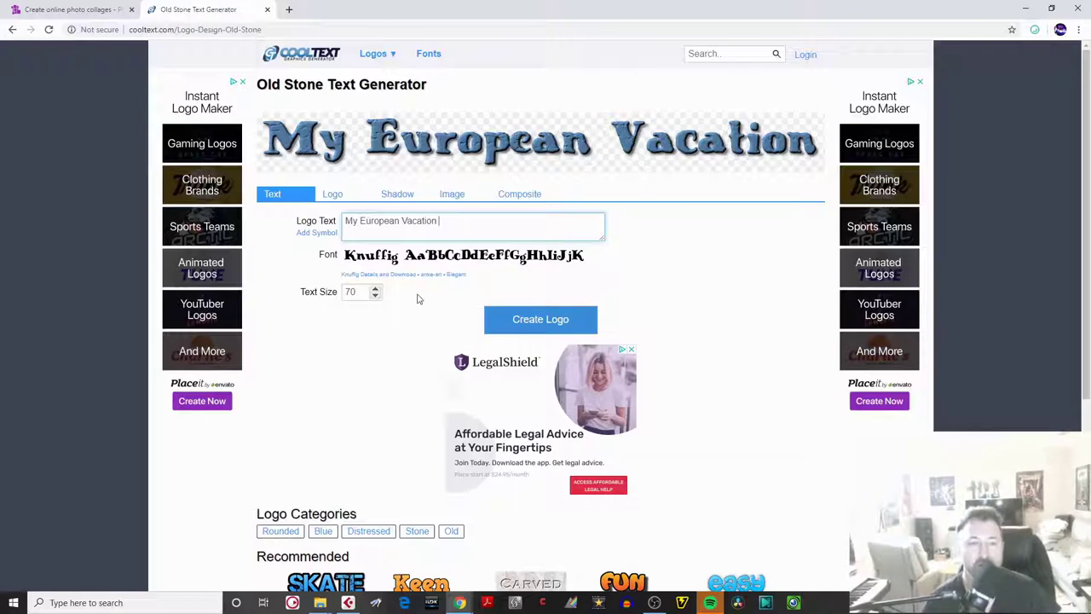
left_click(375, 289)
left_click(376, 290)
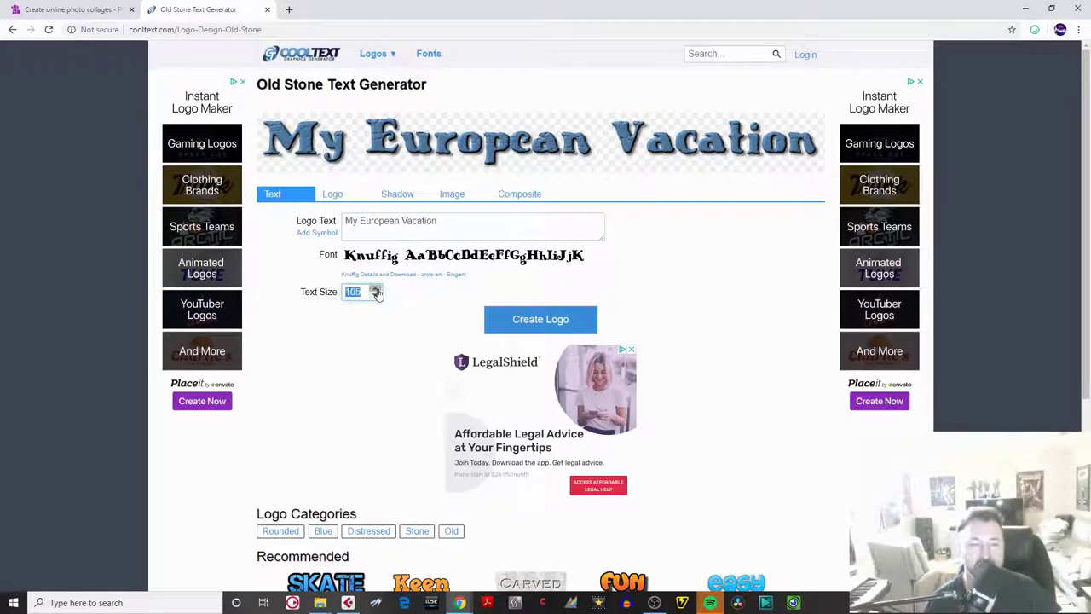
left_click(376, 290)
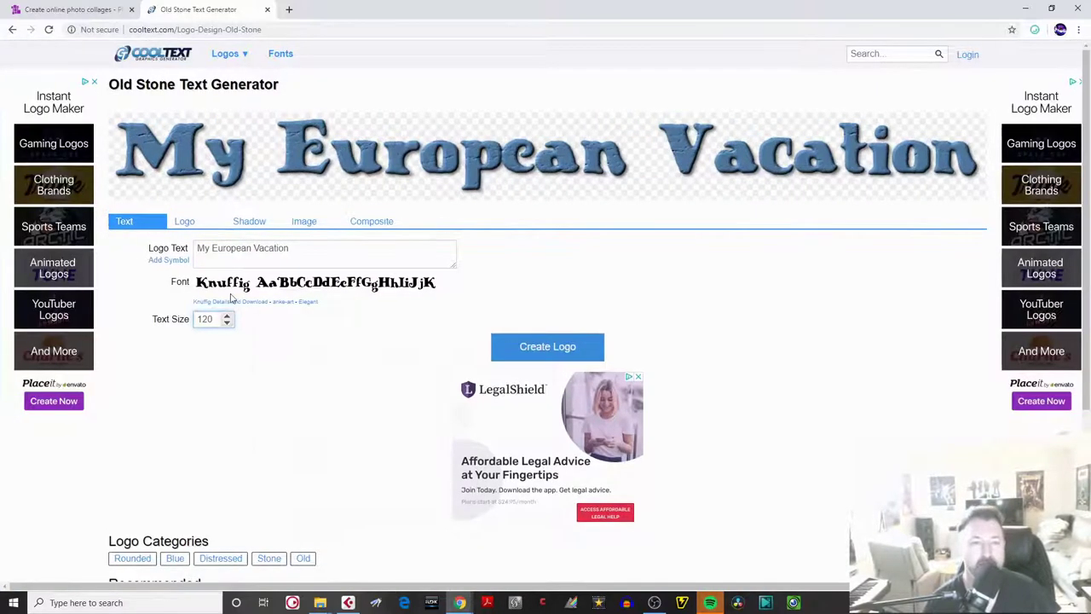
- Examine the logo, shadow, image and composite settings of the text design
left_click(203, 229)
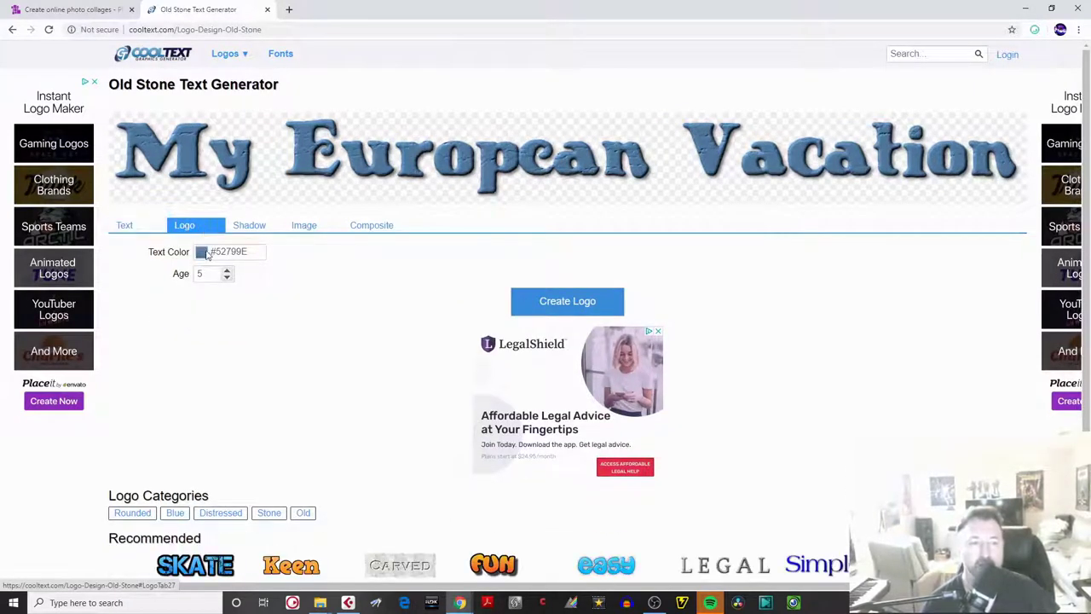
left_click(255, 228)
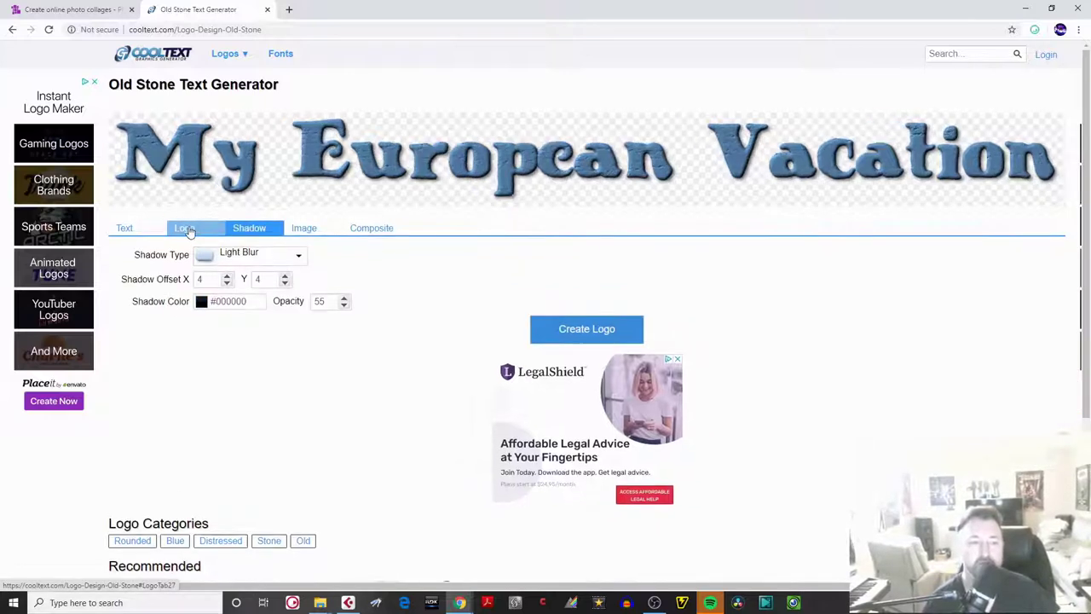
left_click(188, 228)
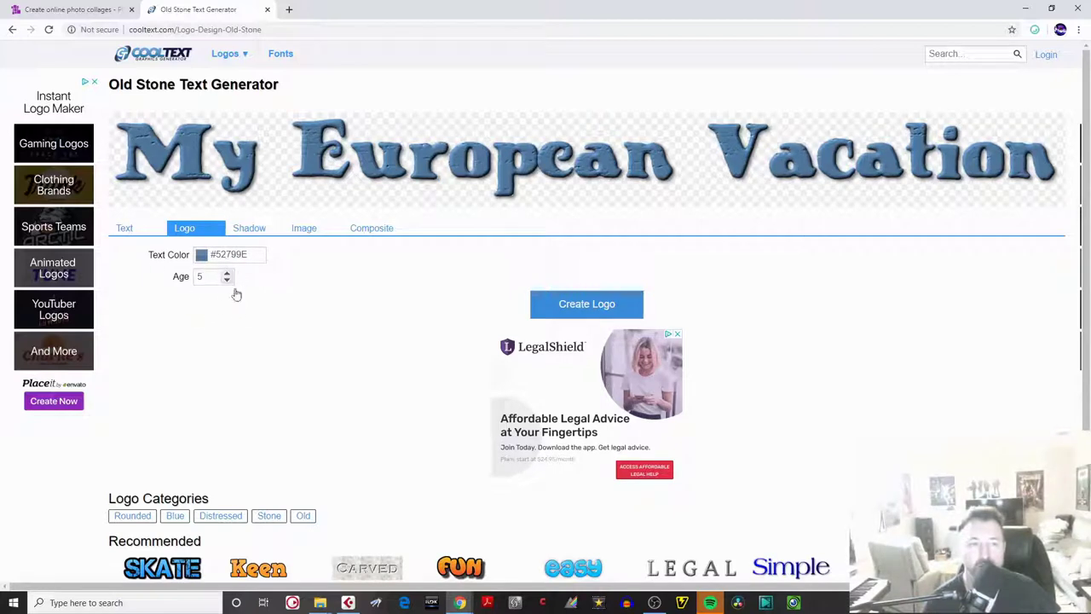
left_click(257, 232)
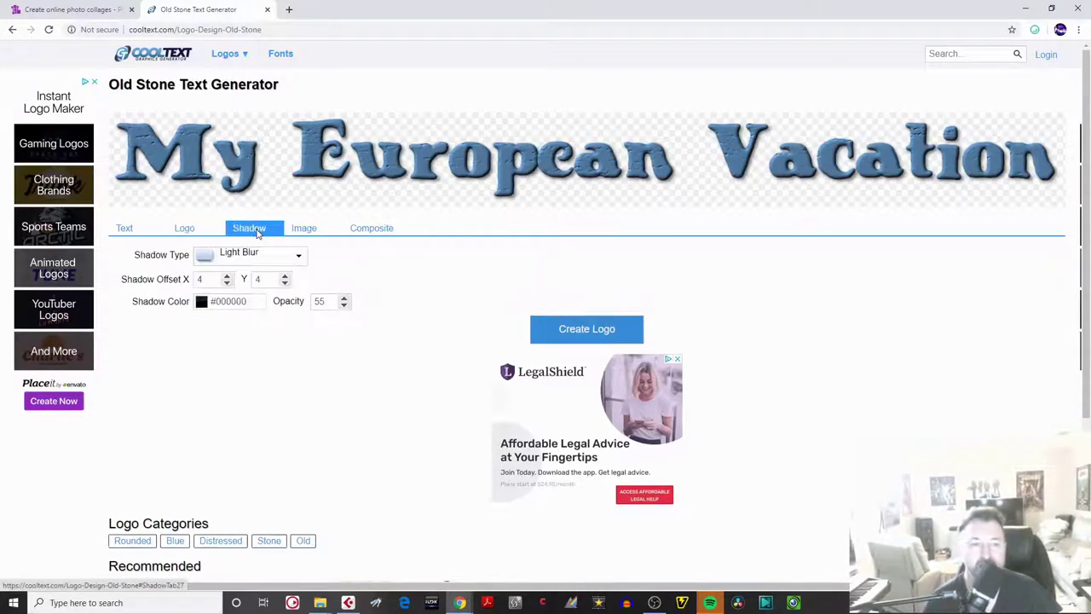
left_click(300, 230)
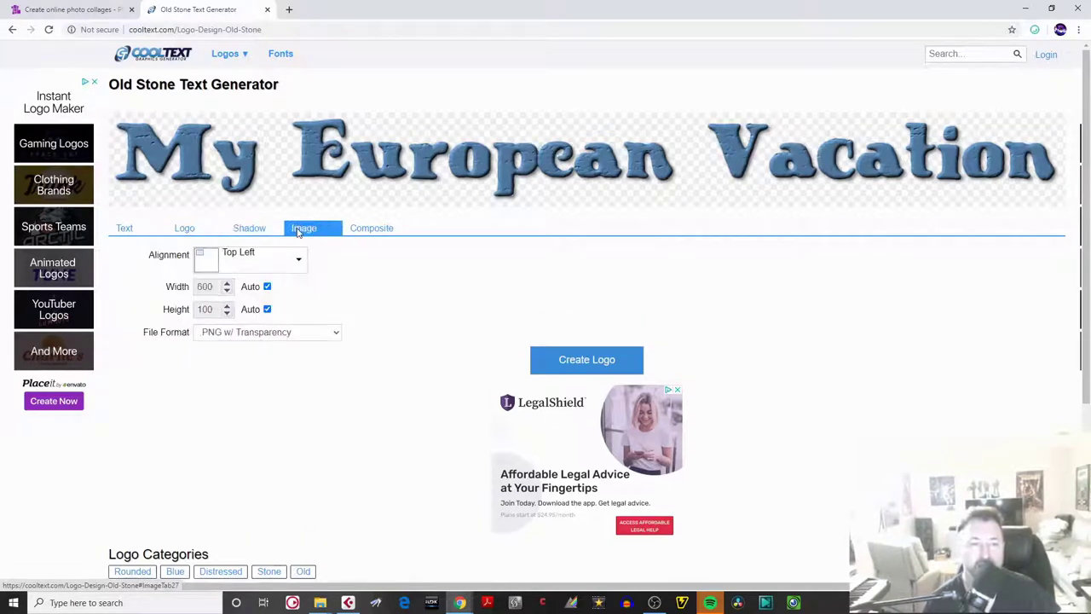
left_click(357, 230)
left_click(275, 231)
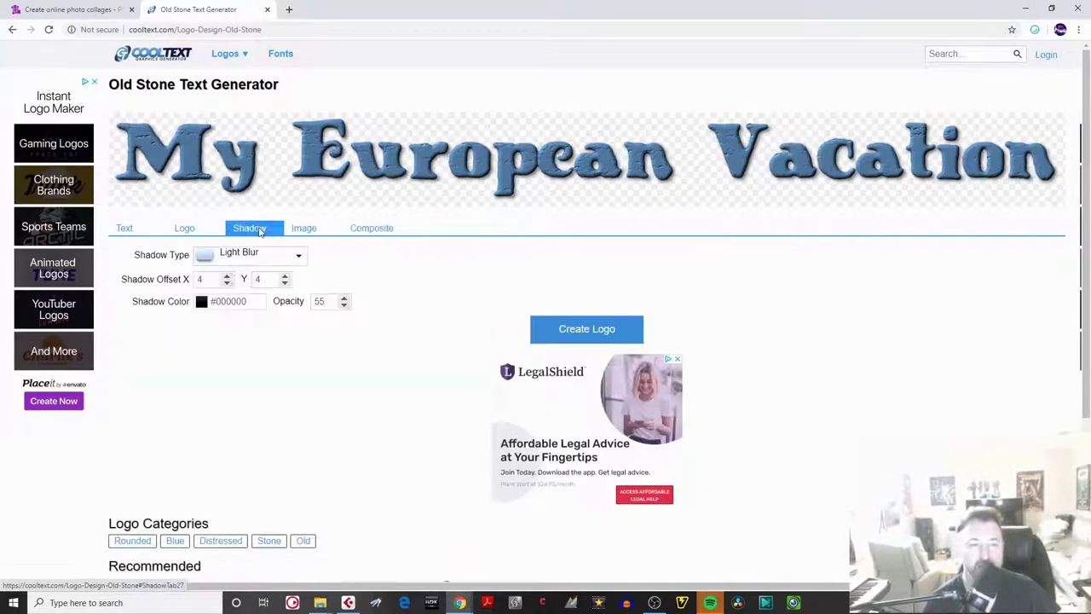
left_click(138, 232)
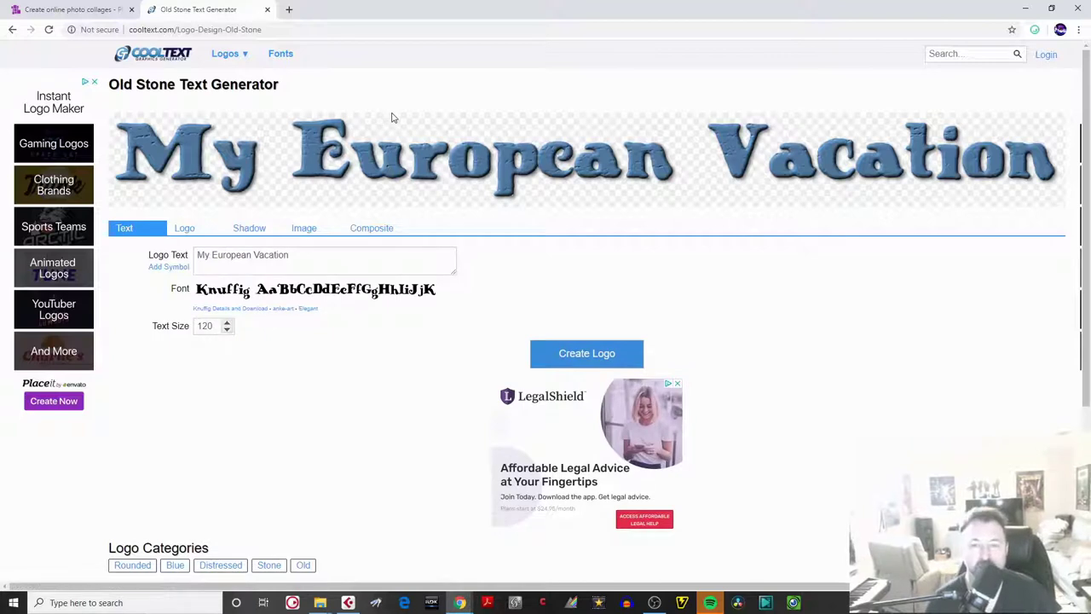
- Generate the finished logo and download it as a PNG image named "text 1" in the Online Collage Project folder
left_click(582, 358)
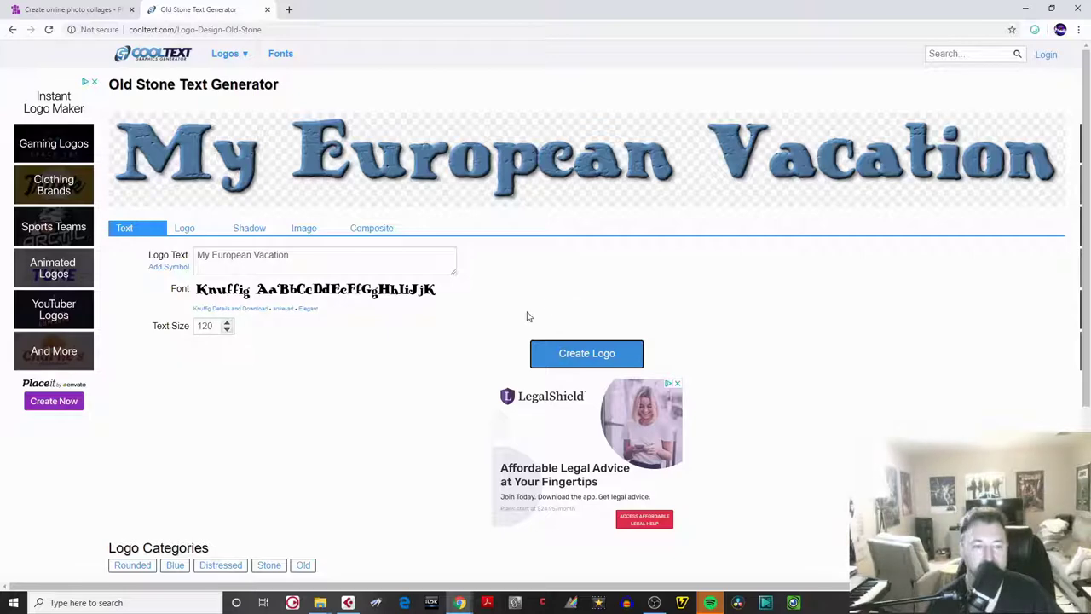
left_click(574, 358)
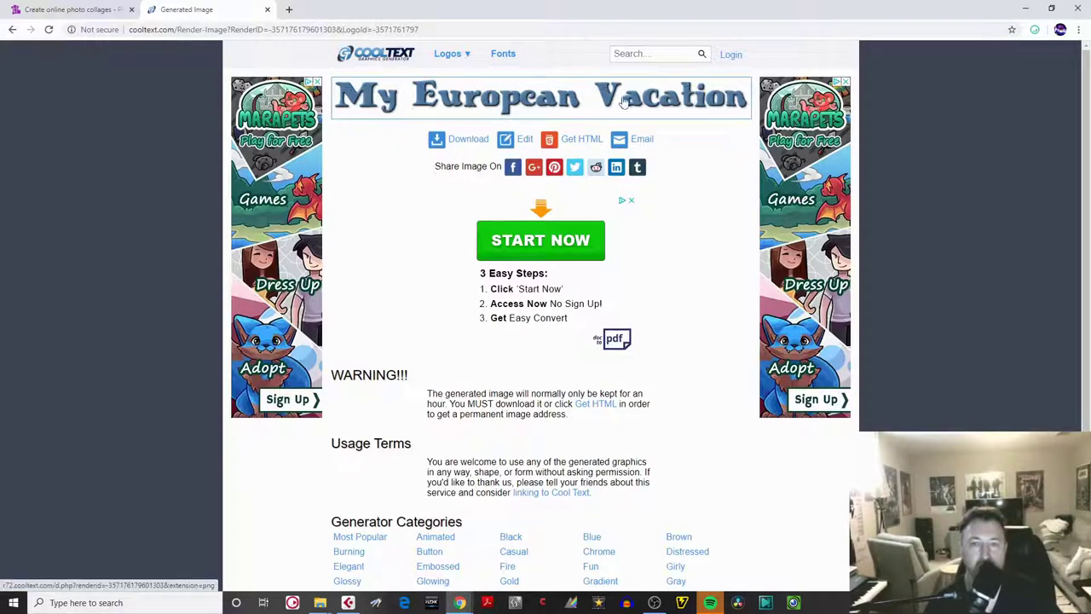
left_click(469, 140)
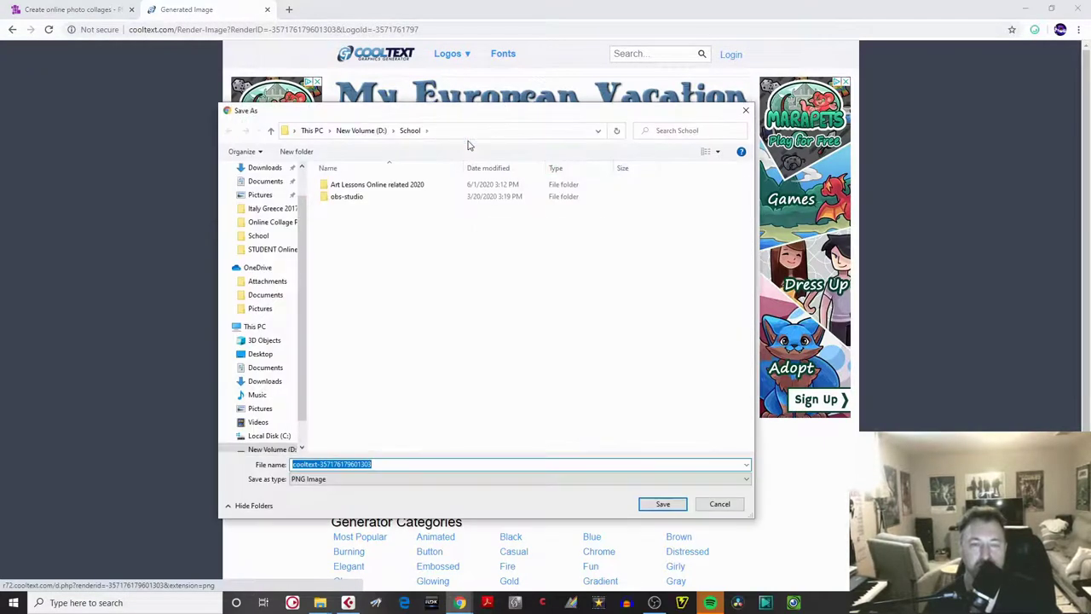
double_click(356, 189)
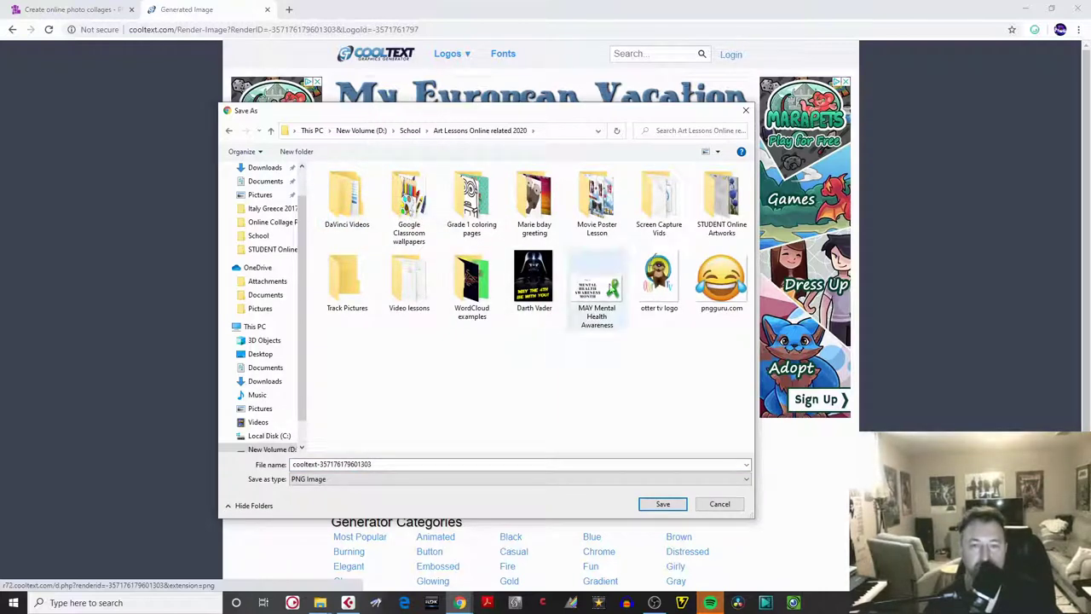
double_click(653, 220)
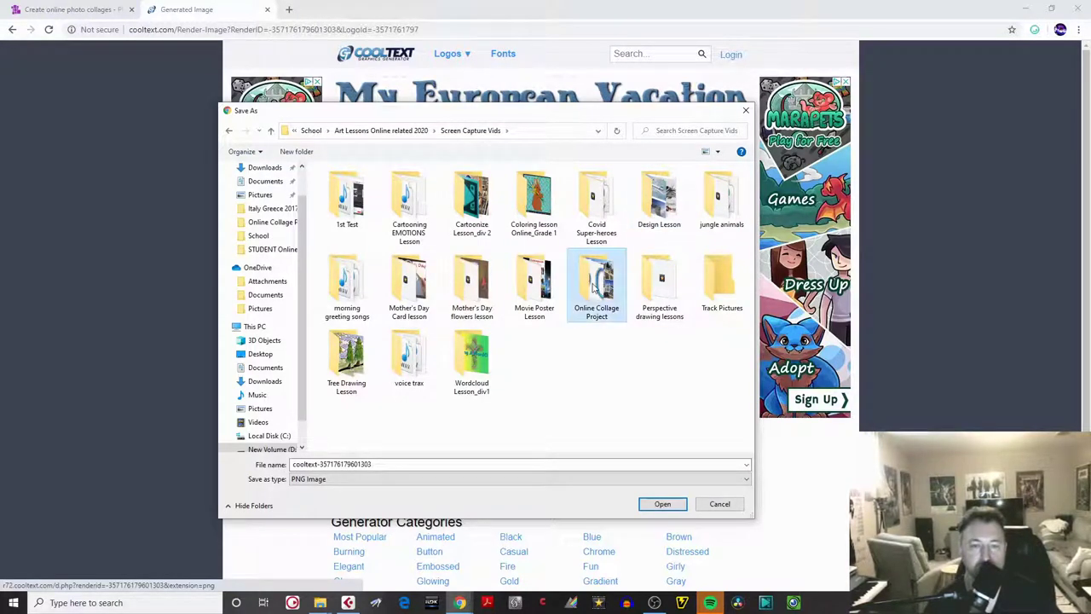
double_click(595, 286)
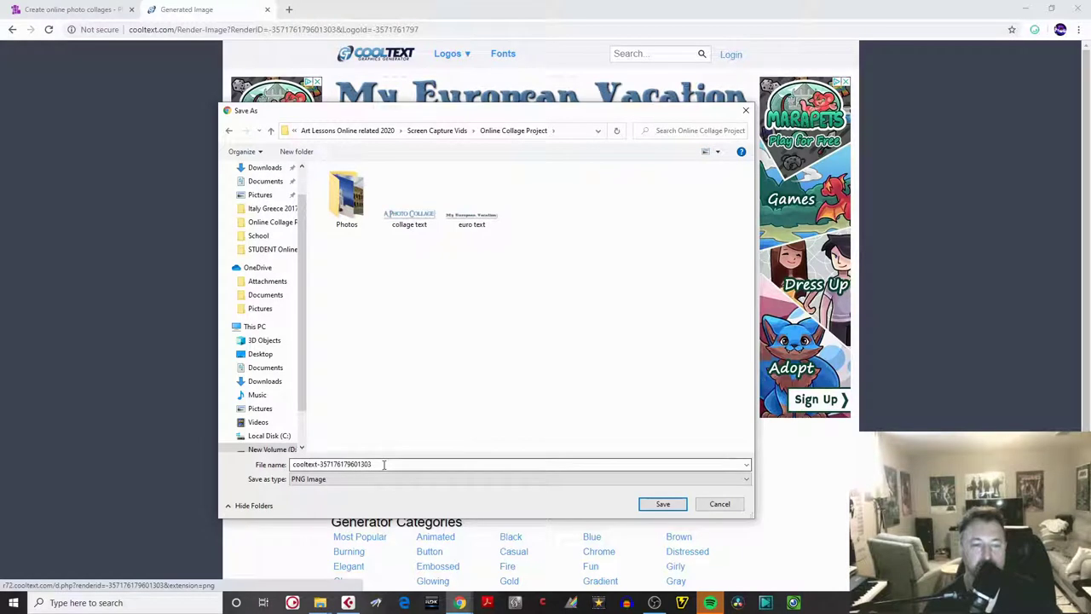
double_click(341, 464)
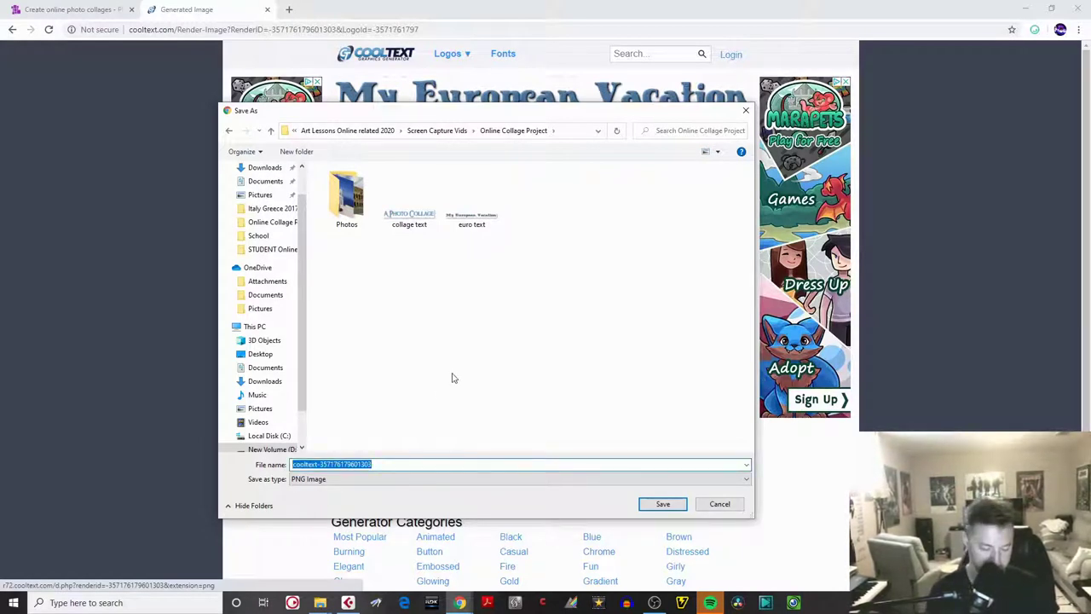
type("text 1")
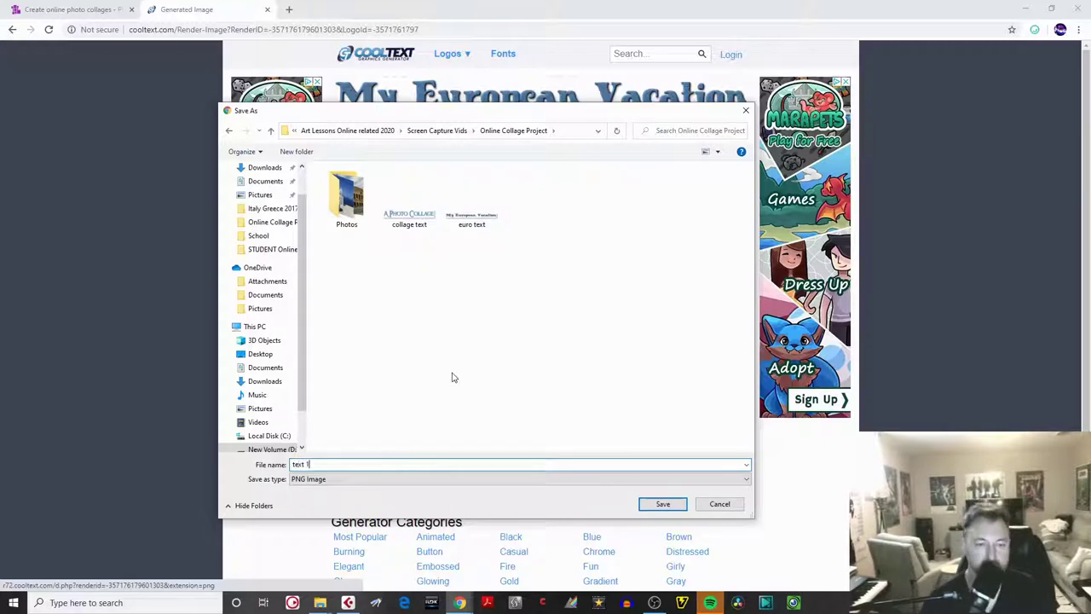
left_click(665, 504)
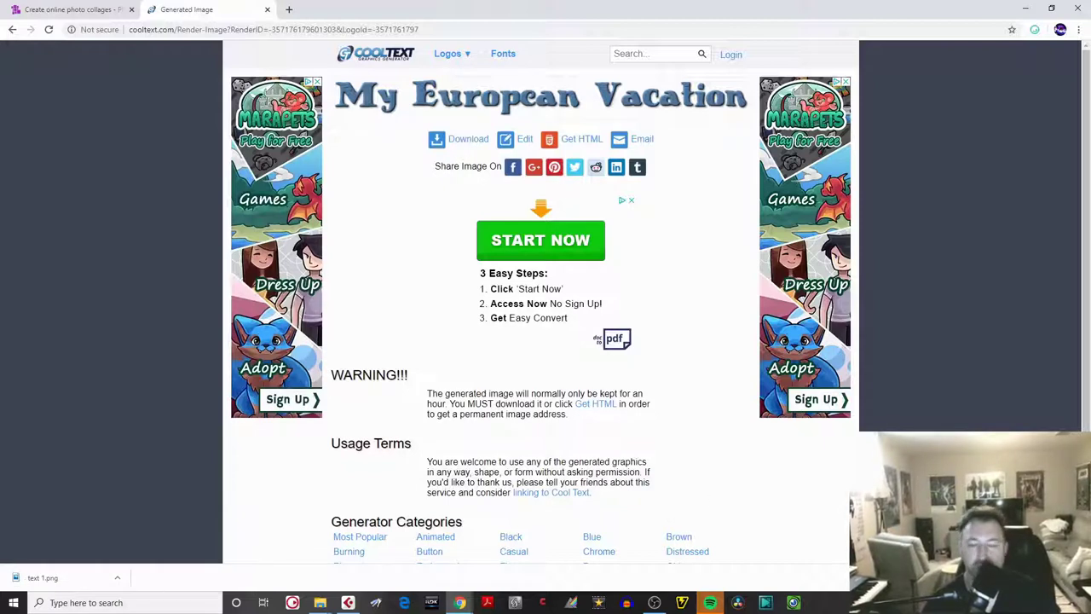
- Open the saved "text 1" image from the Online Collage Project folder in File Explorer to check it, and close the viewer
left_click(321, 604)
left_click(231, 554)
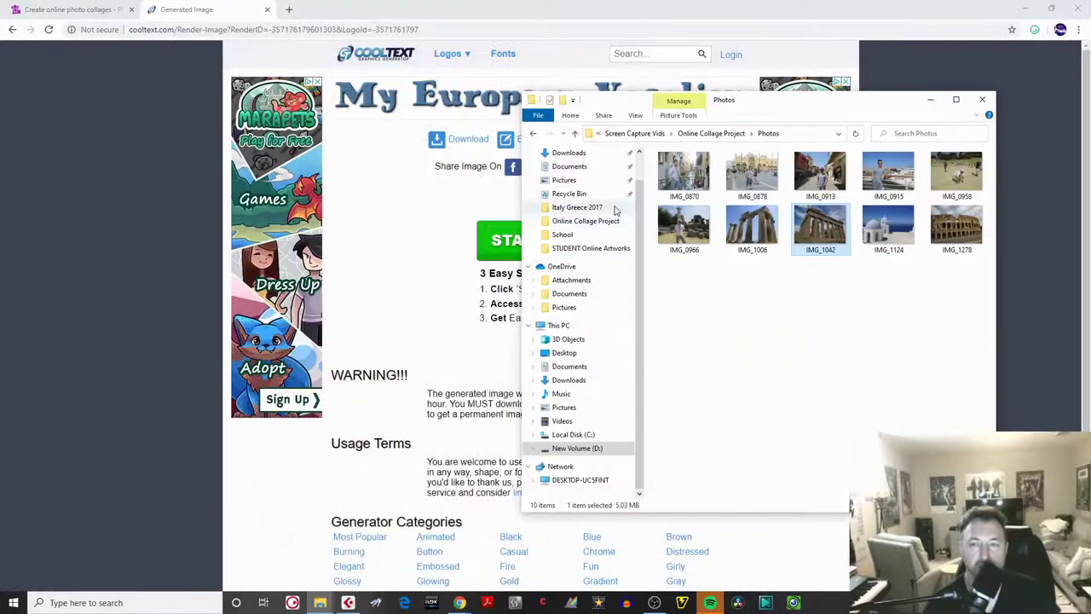
left_click_drag(786, 109, 446, 95)
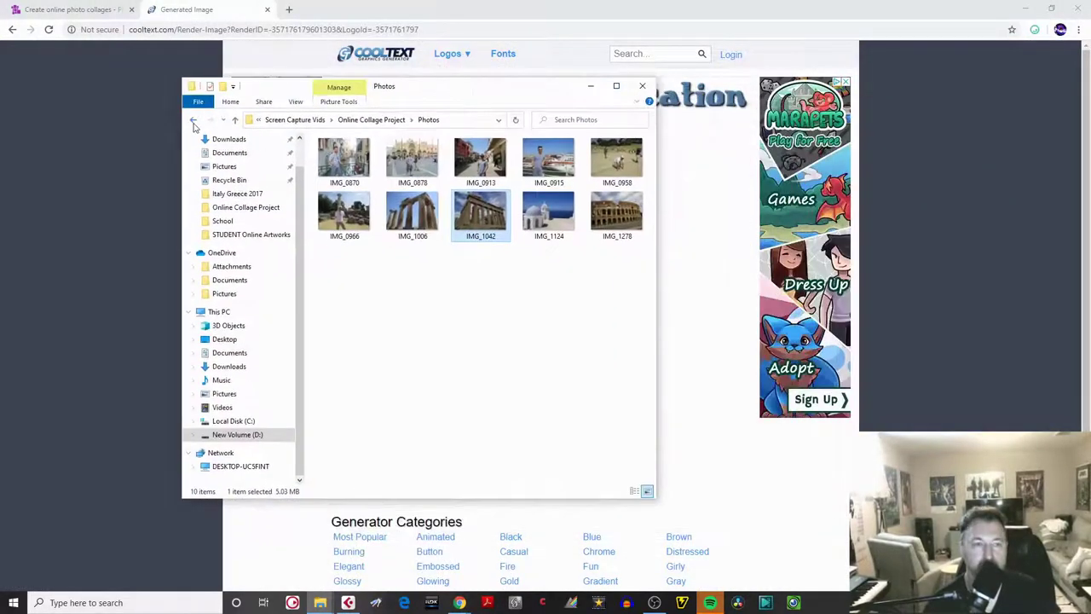
left_click(194, 122)
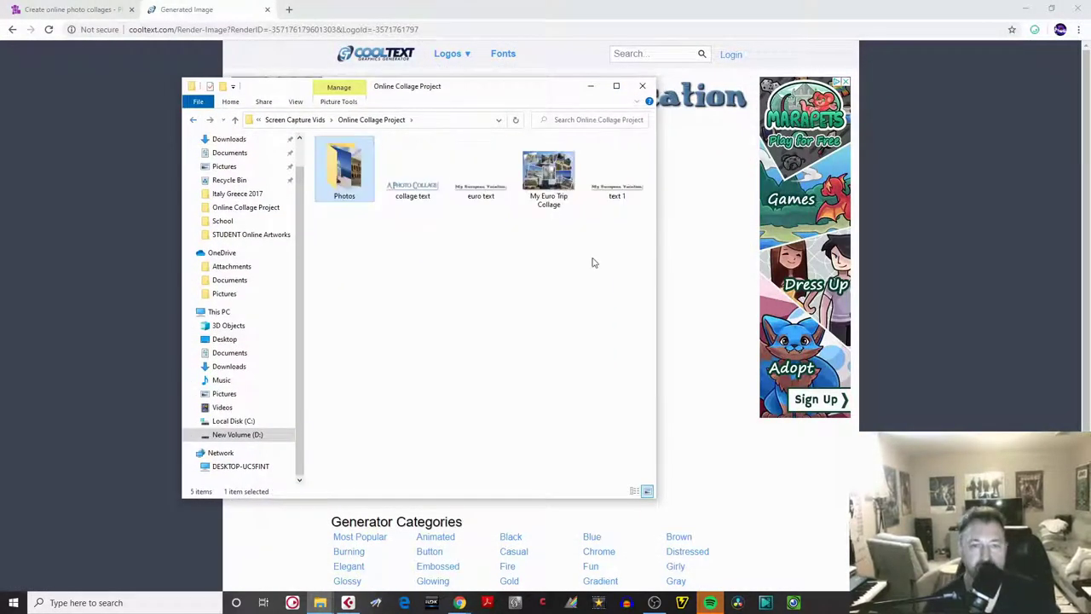
double_click(614, 184)
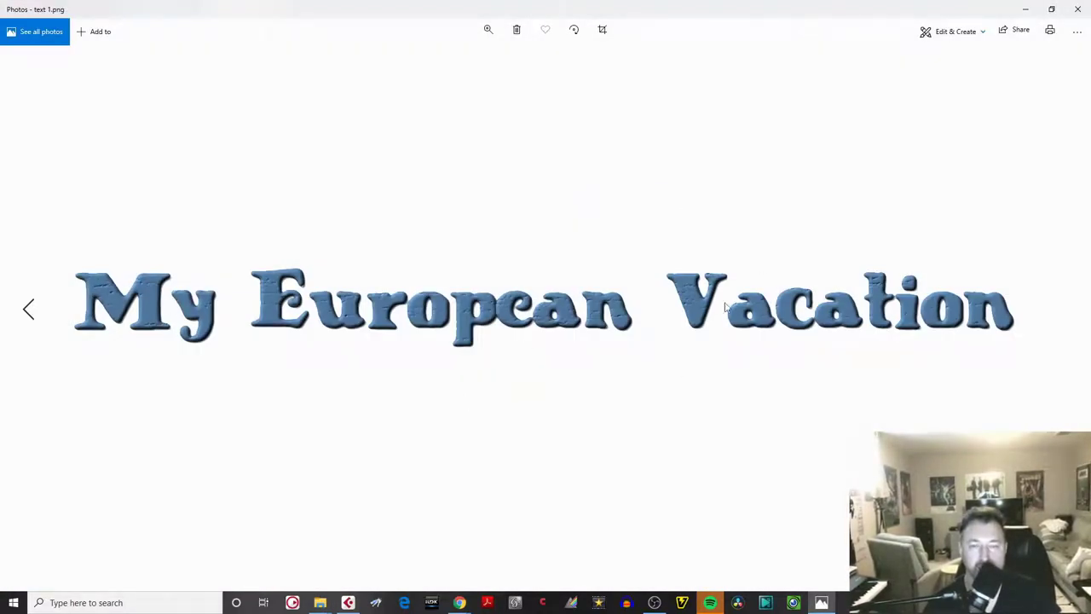
left_click(1077, 9)
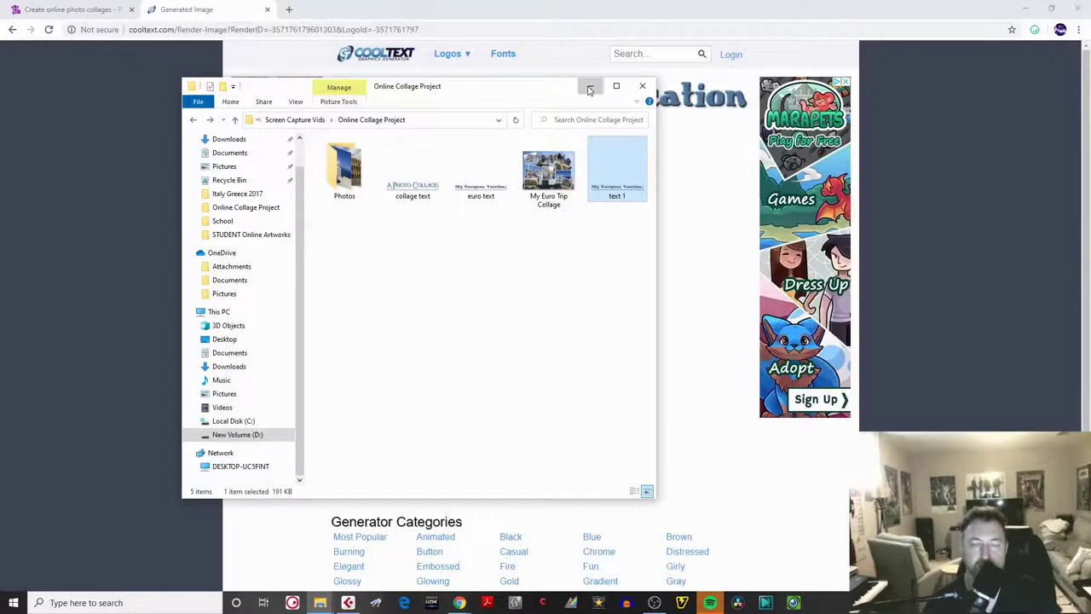
left_click(590, 86)
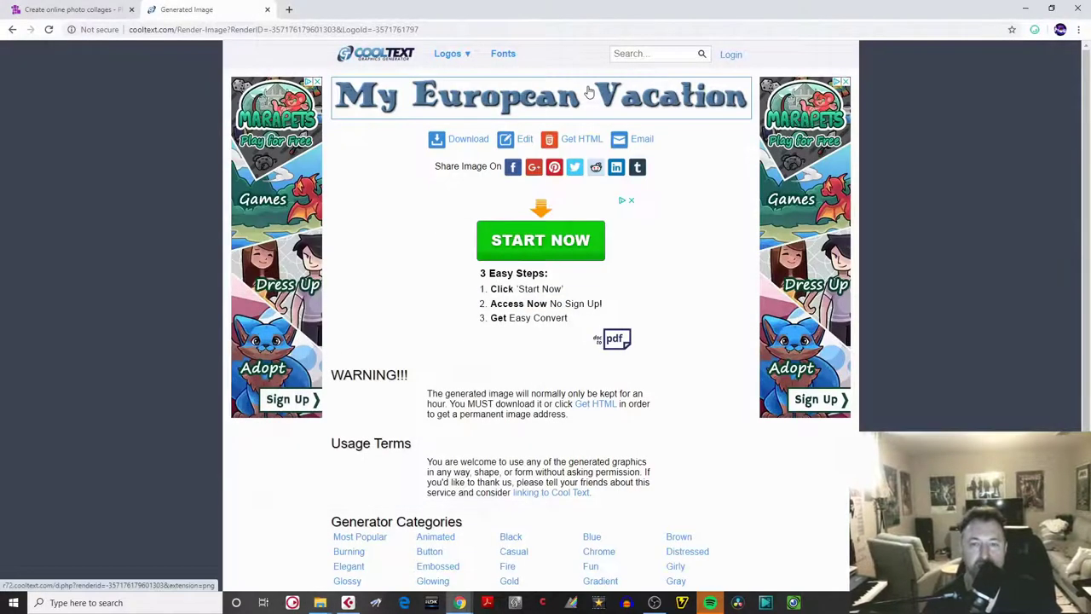
- Switch back to the photo collage site, add the "text 1" image from the Online Collage Project folder, and move it to the collage's middle
left_click(73, 11)
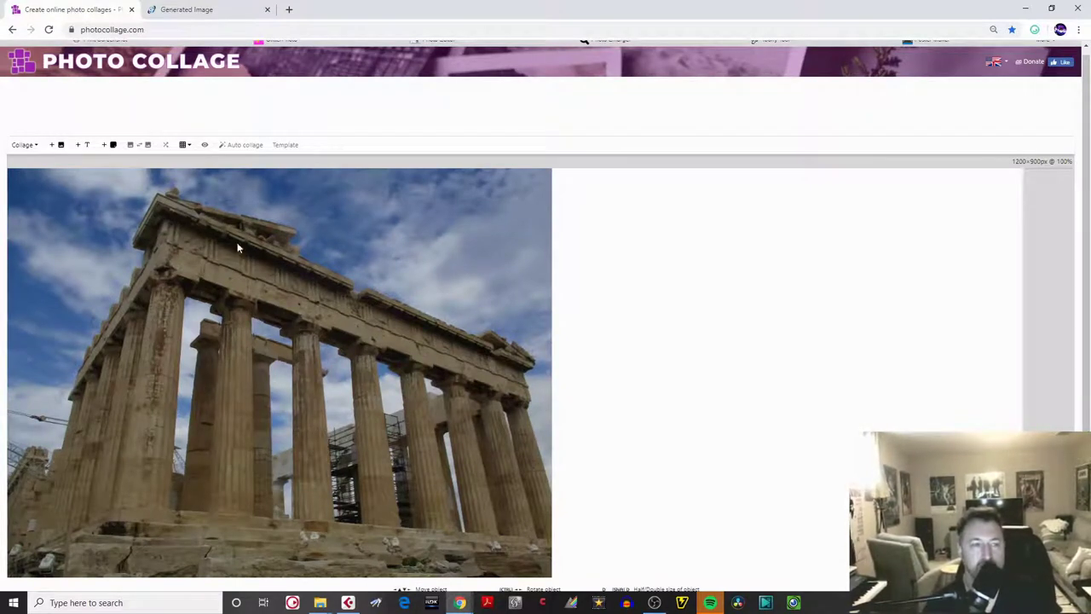
left_click(53, 146)
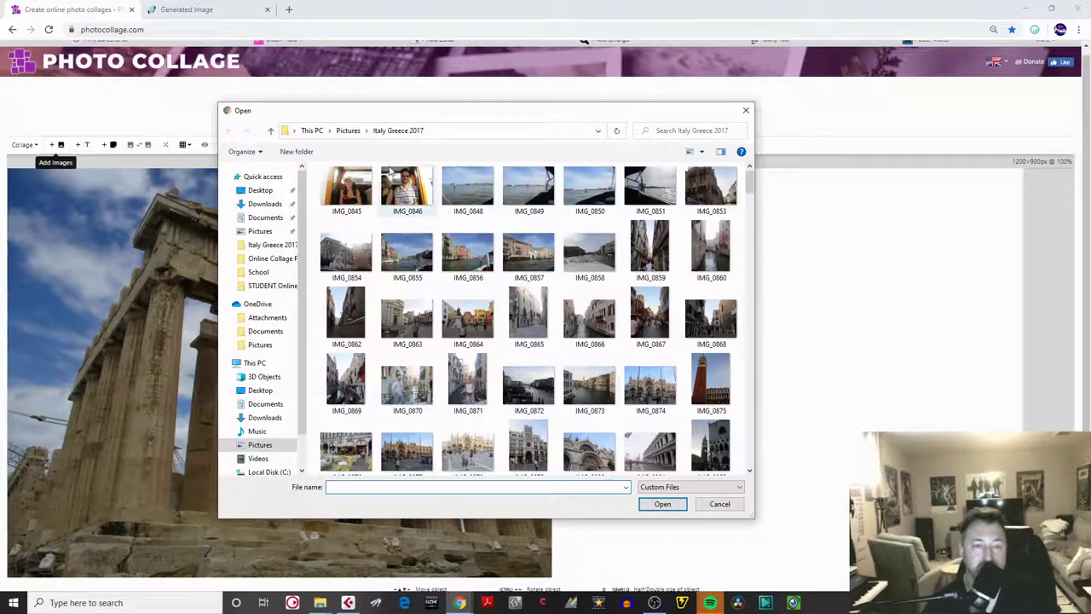
scroll(300, 456, "down", 2)
left_click(271, 436)
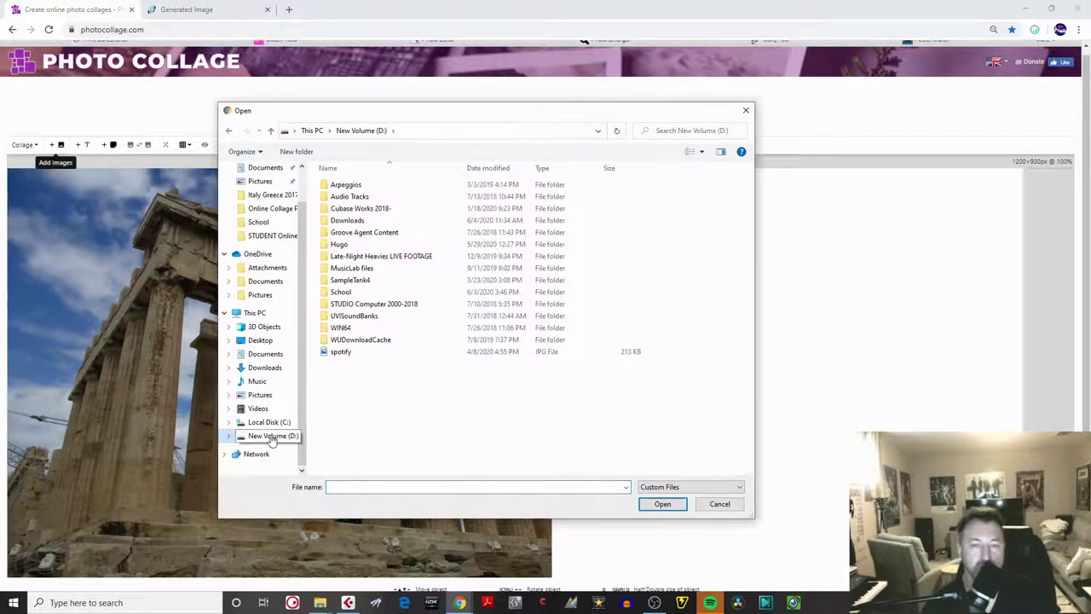
double_click(343, 292)
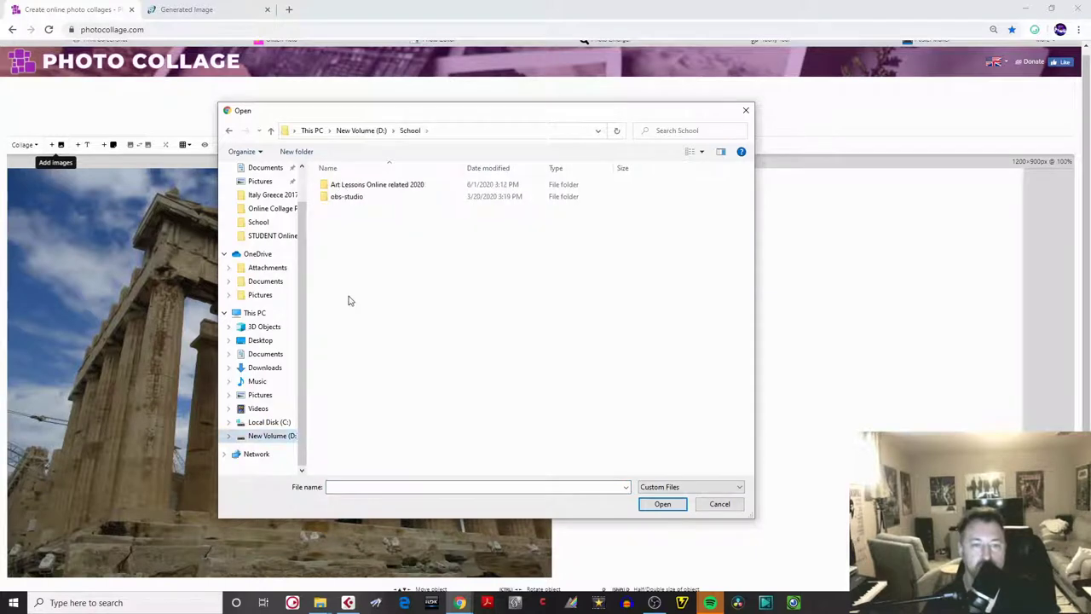
double_click(347, 185)
double_click(645, 197)
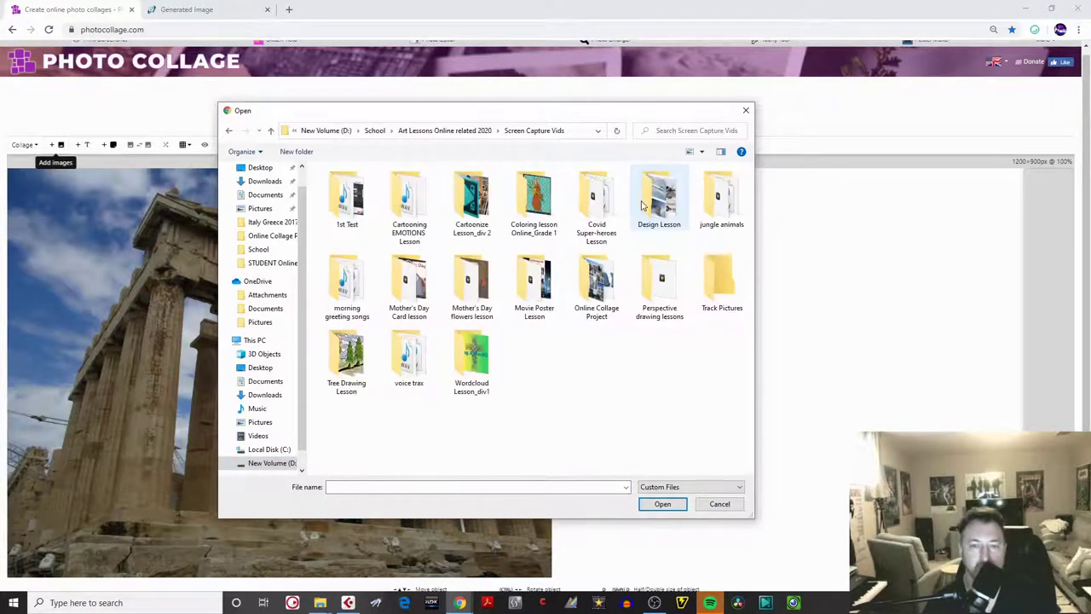
double_click(589, 273)
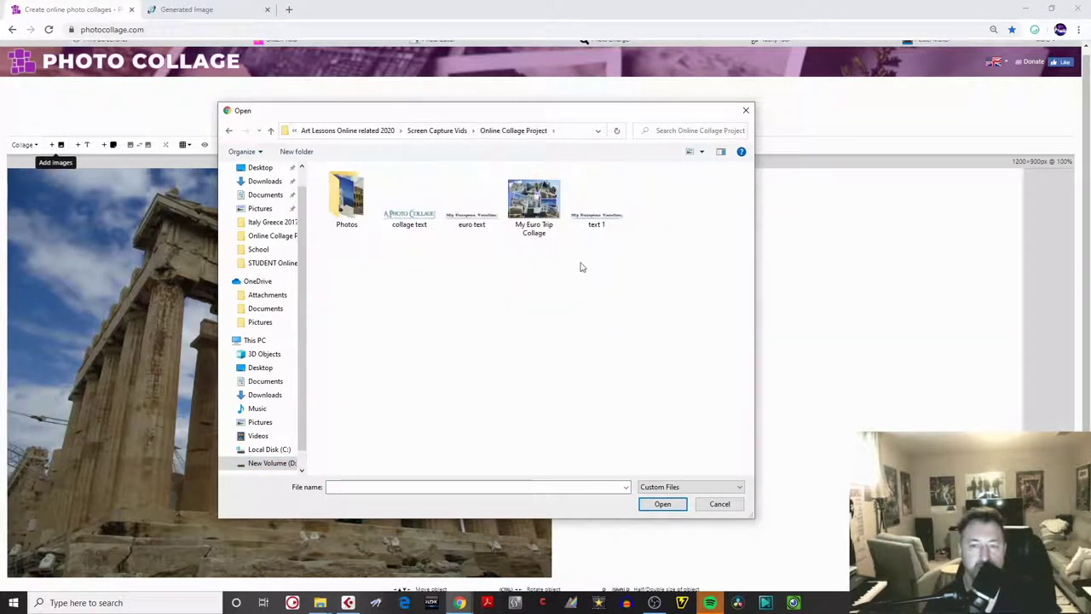
left_click(594, 209)
left_click(676, 509)
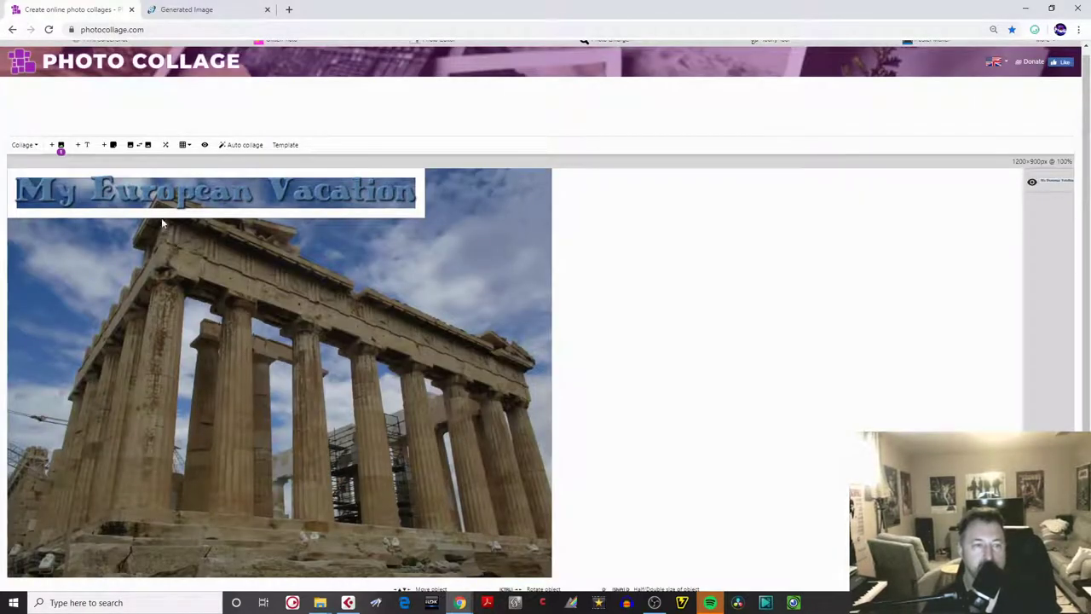
left_click_drag(162, 197, 233, 346)
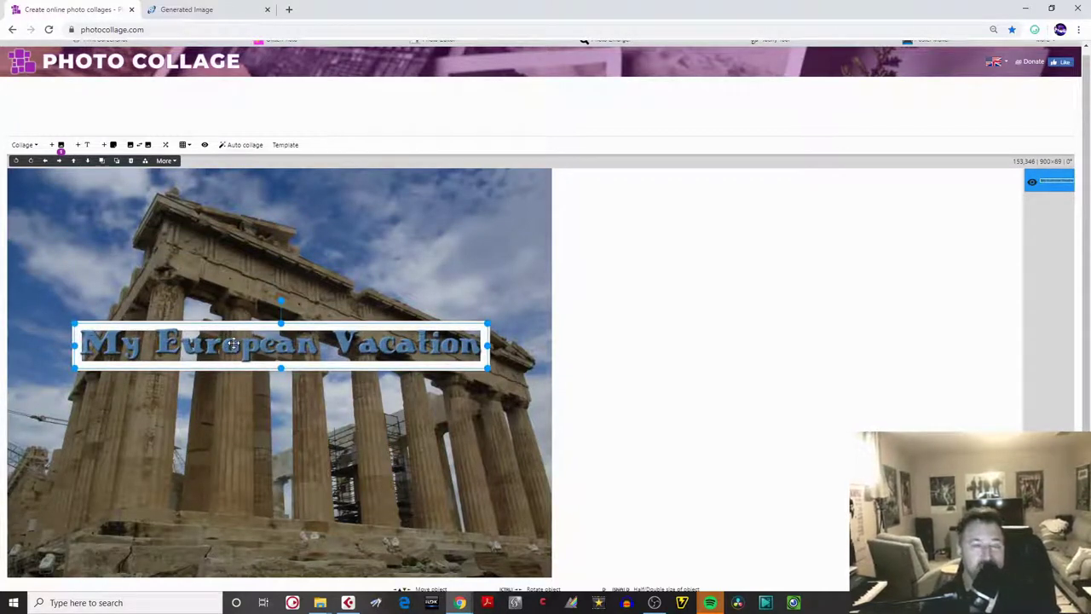
- Set the title graphic's border to 0 and its blur edge to 14
double_click(233, 344)
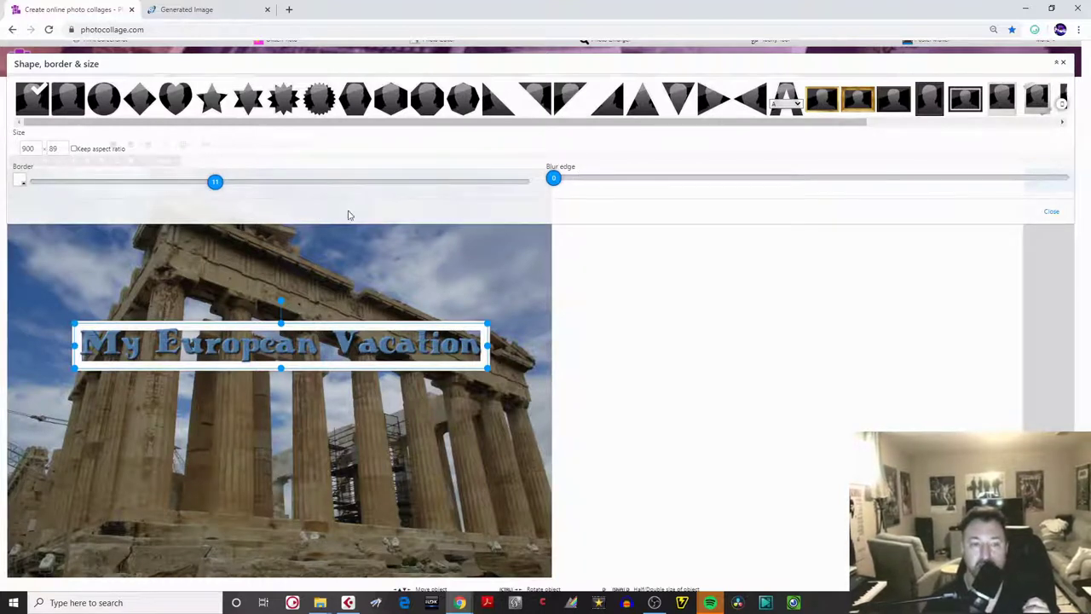
left_click_drag(214, 186, 374, 191)
left_click_drag(314, 198, 14, 208)
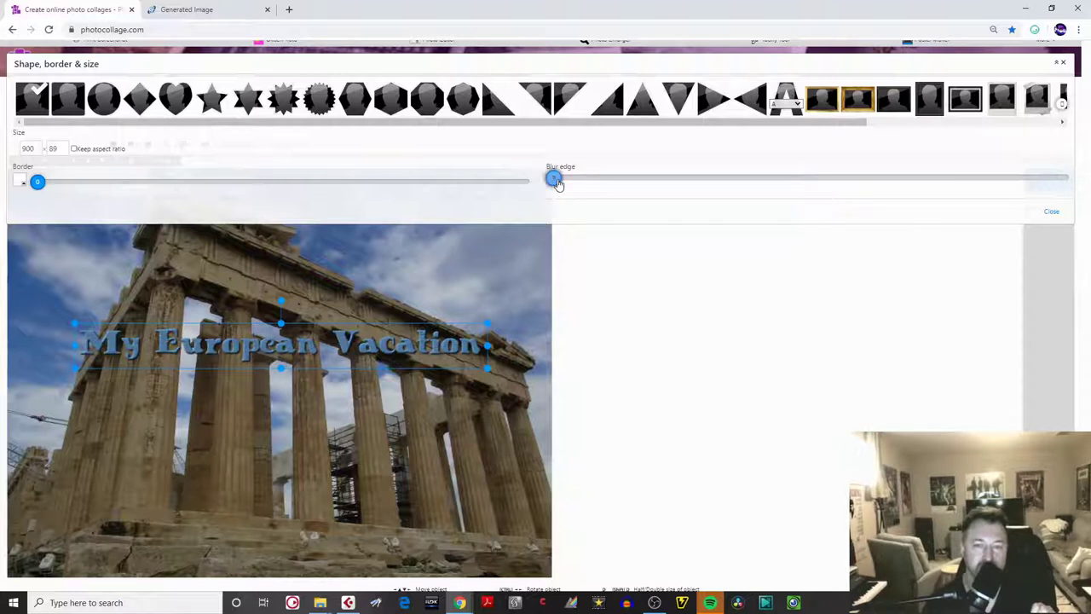
left_click_drag(554, 179, 694, 191)
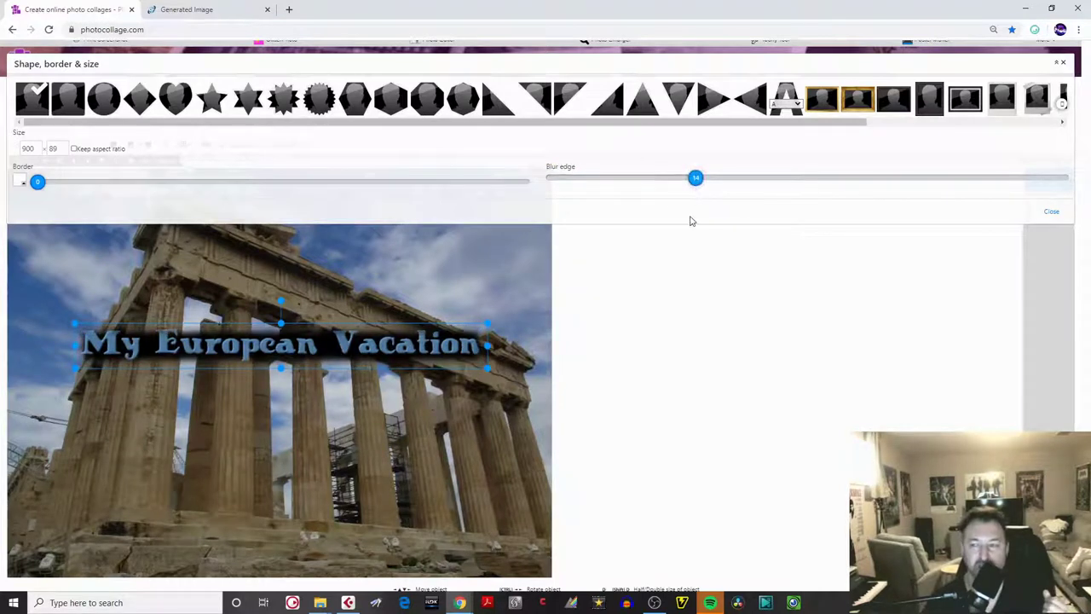
left_click(1051, 214)
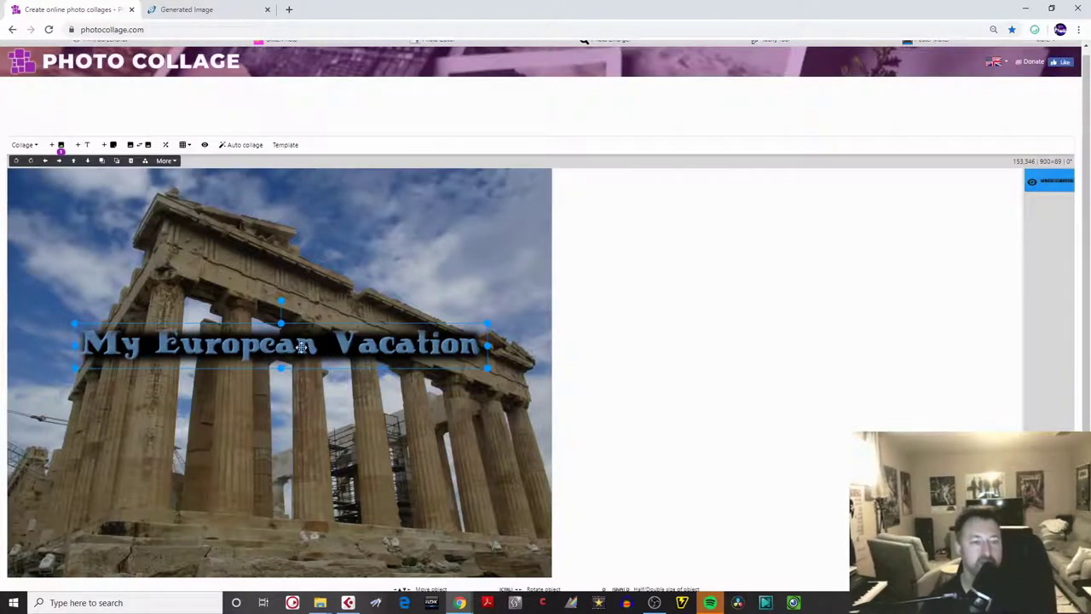
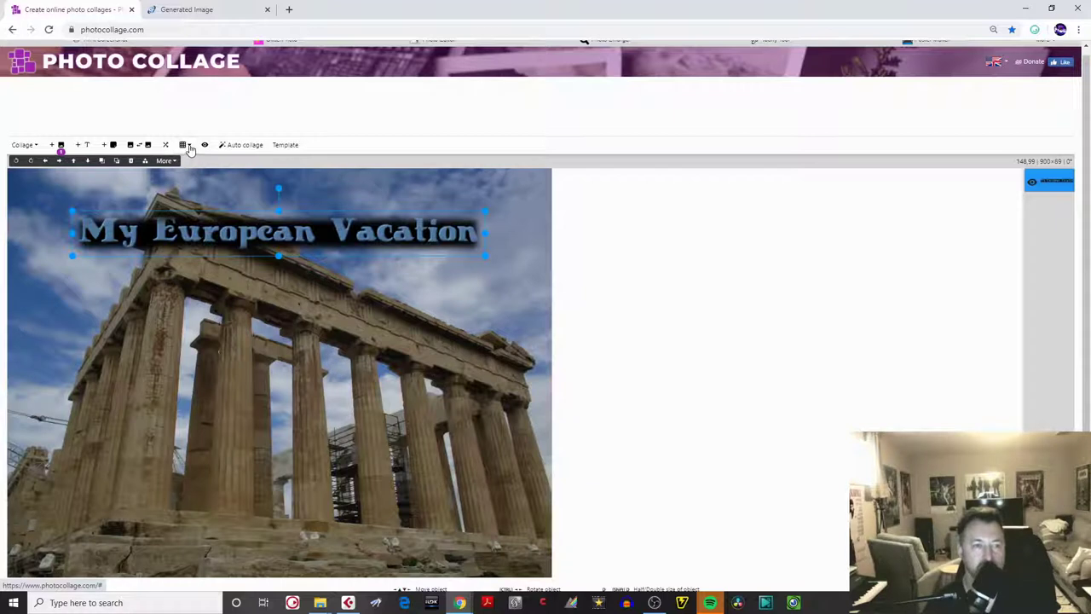
- Try the 25x25 and 50x50 alignment guidelines, set them to 75x75, and nudge the title graphic slightly to the right
left_click(190, 149)
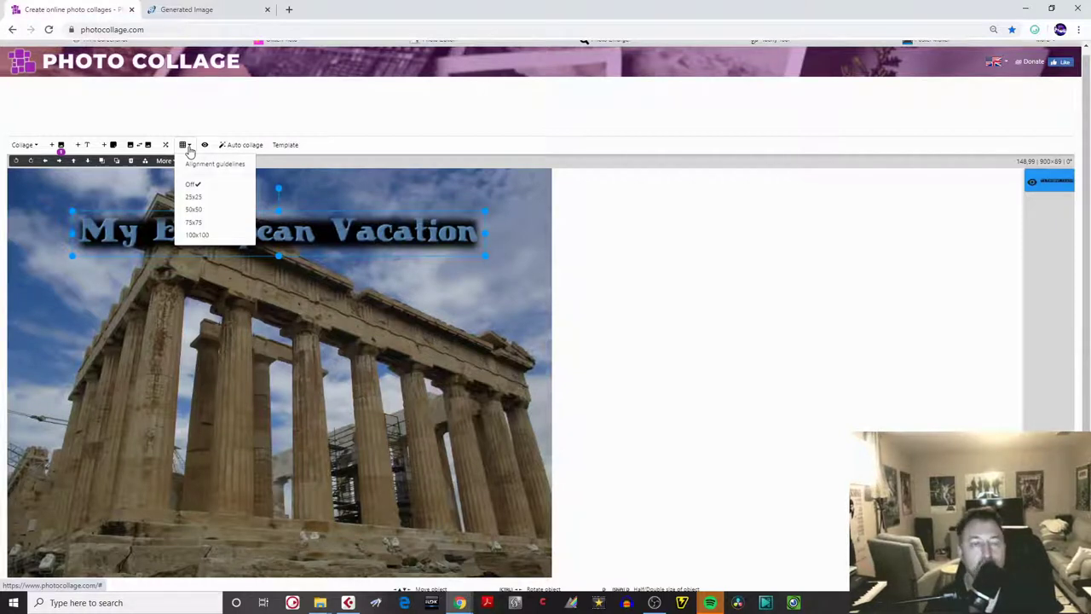
left_click(201, 198)
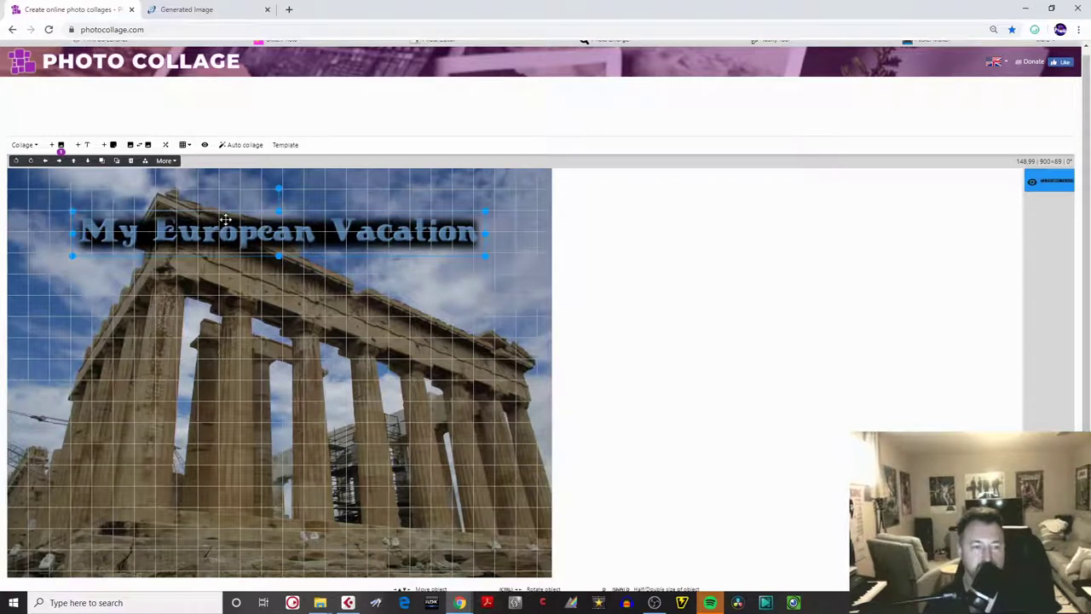
left_click(184, 145)
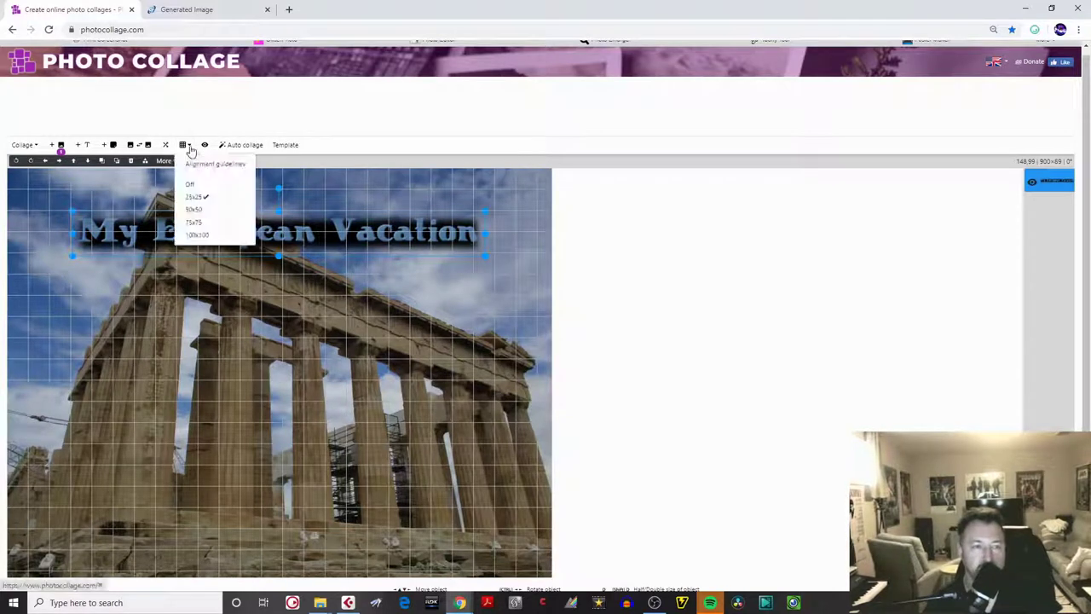
left_click(196, 209)
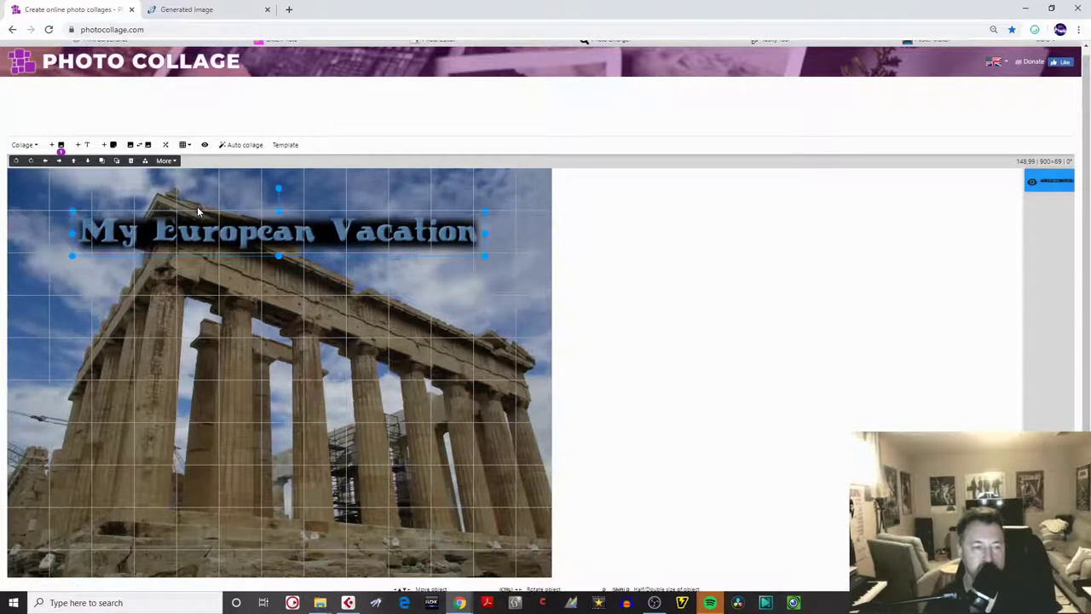
left_click(184, 145)
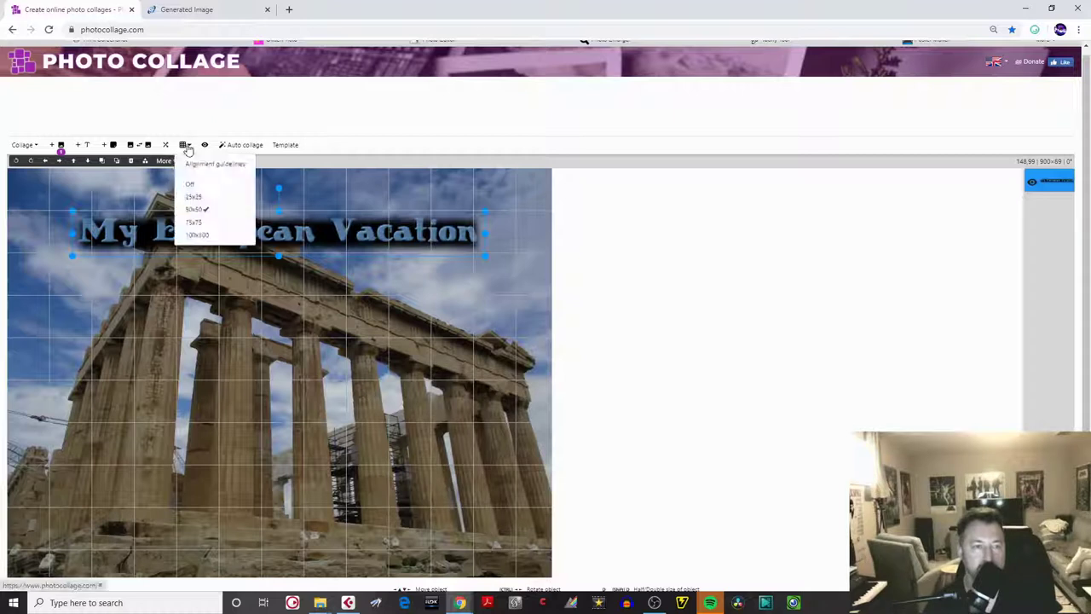
left_click(207, 223)
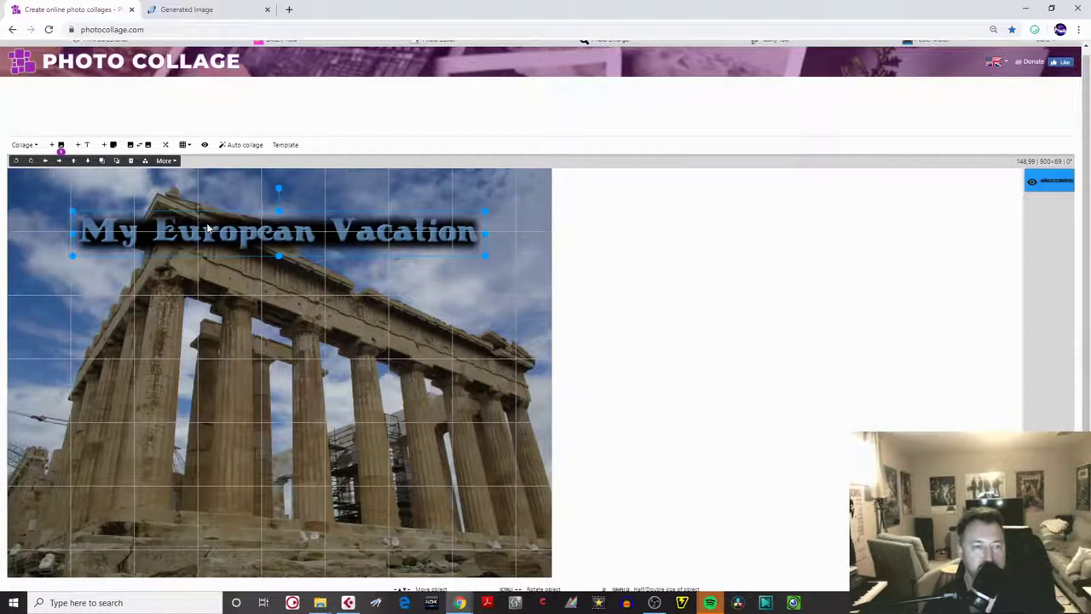
mouse_move(236, 226)
left_mouse_down()
mouse_move(249, 249)
mouse_move(248, 217)
mouse_move(229, 237)
mouse_move(242, 244)
mouse_move(236, 229)
mouse_move(249, 228)
mouse_move(220, 235)
mouse_move(205, 224)
mouse_move(243, 226)
left_mouse_up()
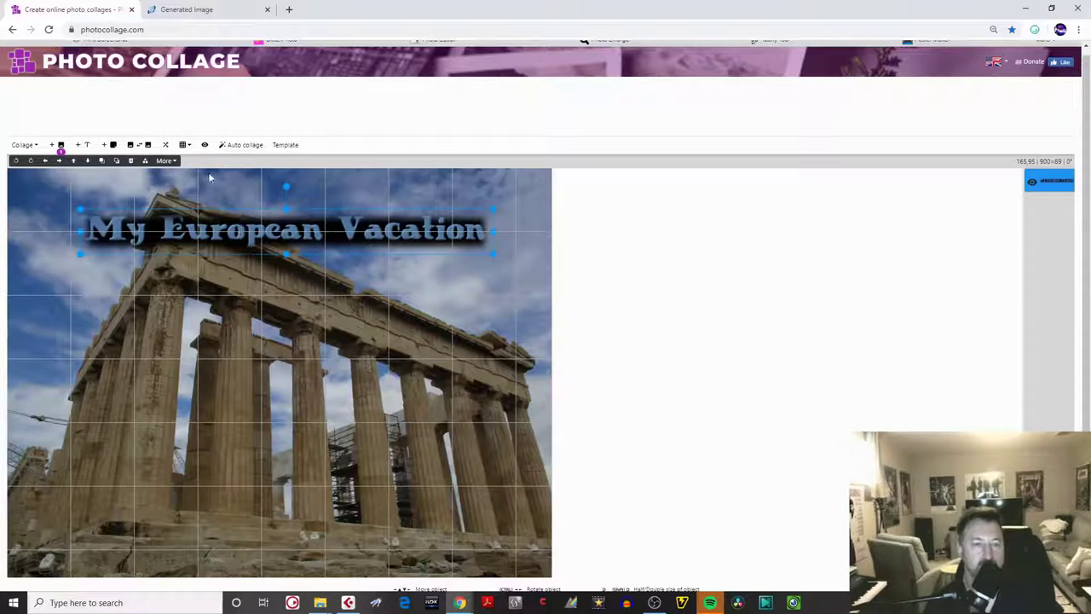
- Turn off the alignment guidelines, then rotate the title graphic to about 23° and place it along the temple's sloping beam
left_click(184, 146)
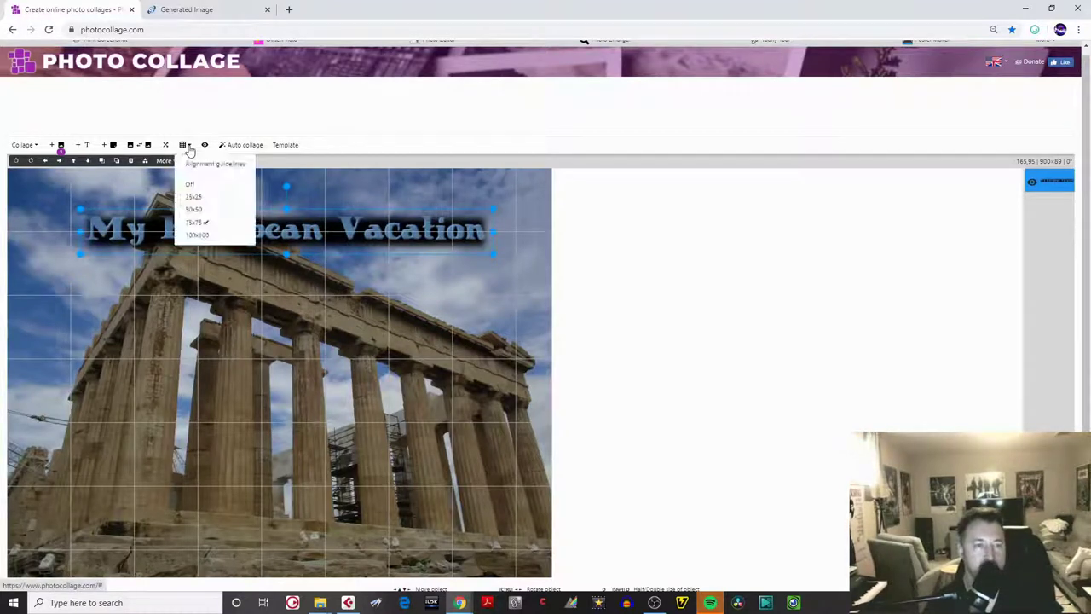
left_click(191, 182)
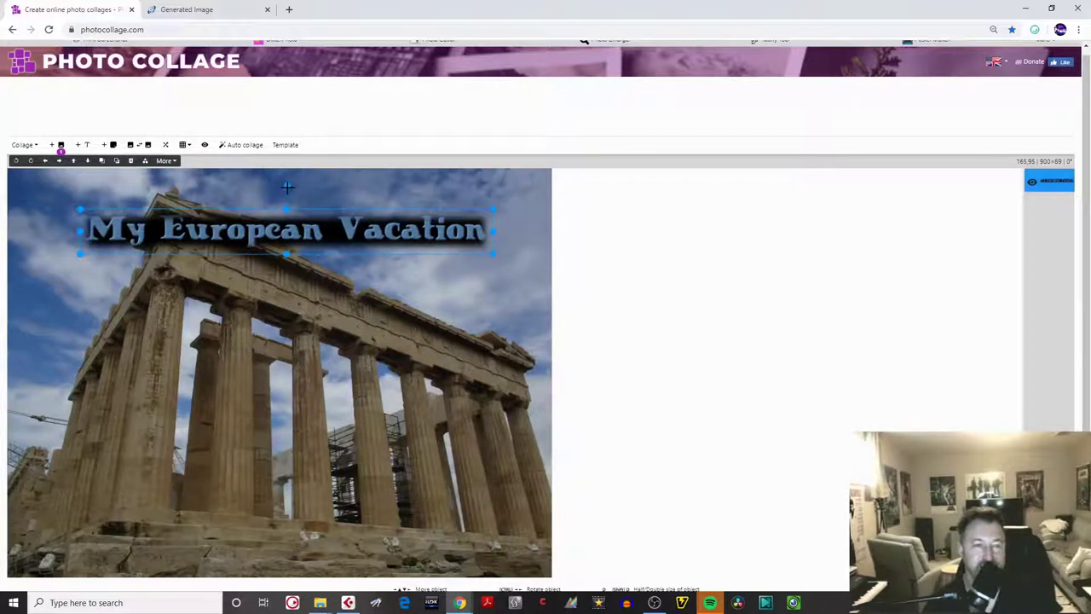
left_click_drag(288, 185, 300, 293)
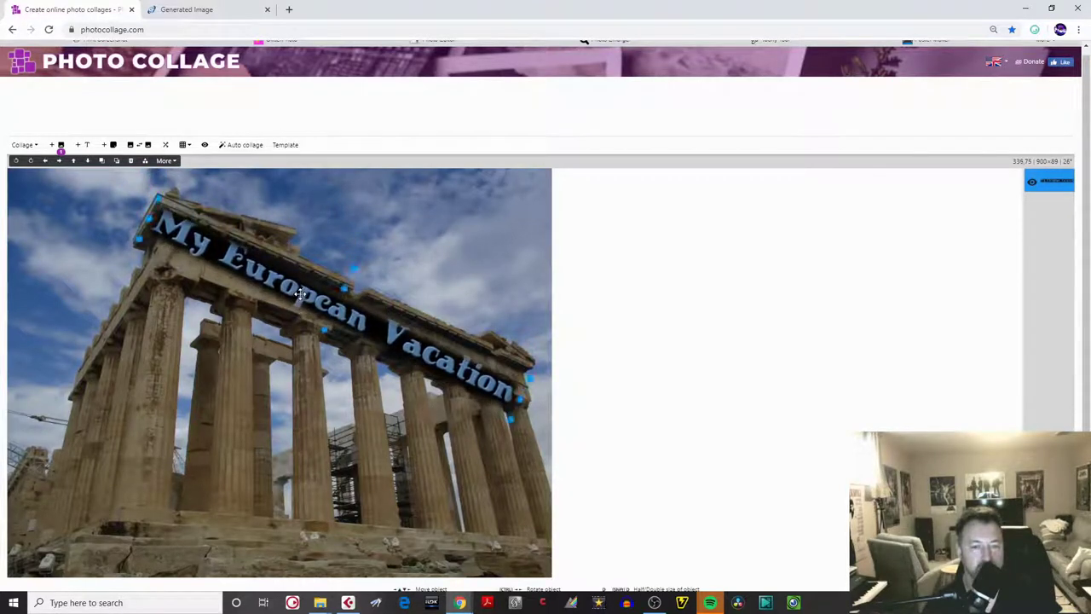
left_click_drag(362, 277, 352, 254)
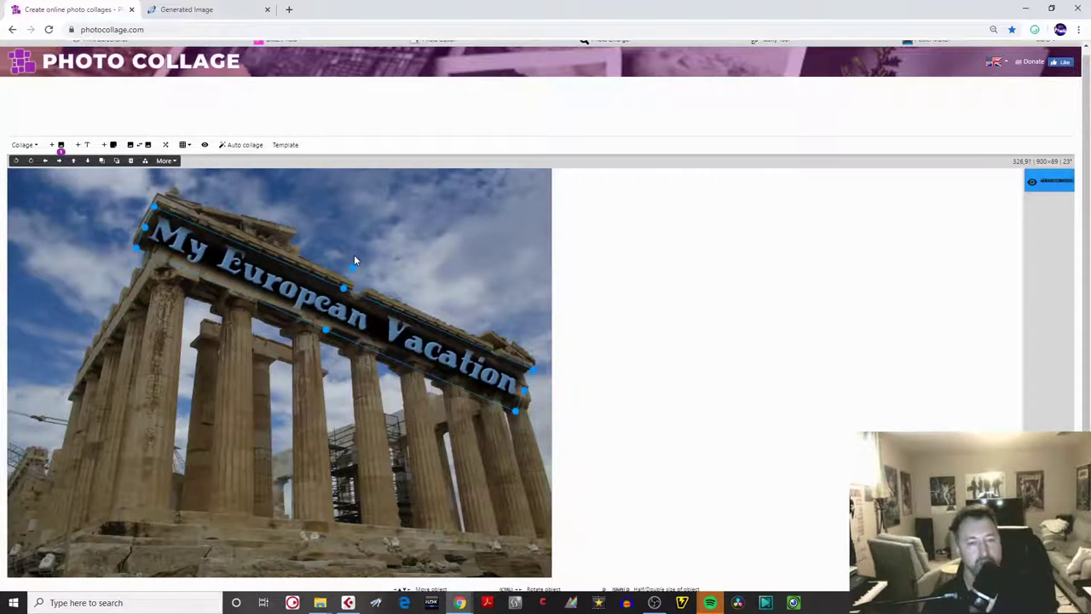
left_click(415, 250)
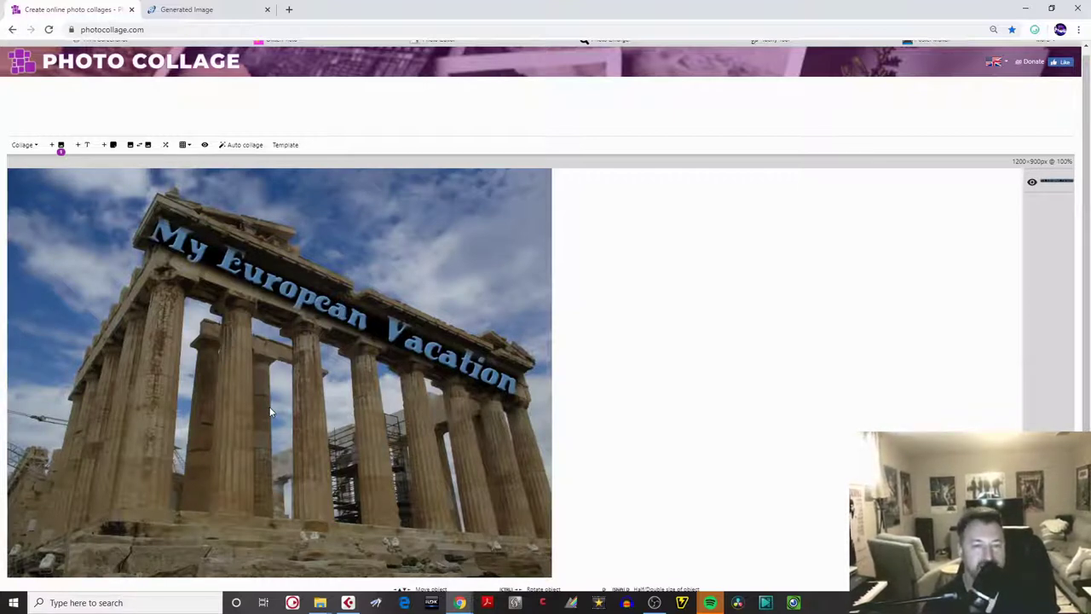
- Switch to the Cool Text site, go back to its list of text styles, and choose the Dragon style
left_click(187, 11)
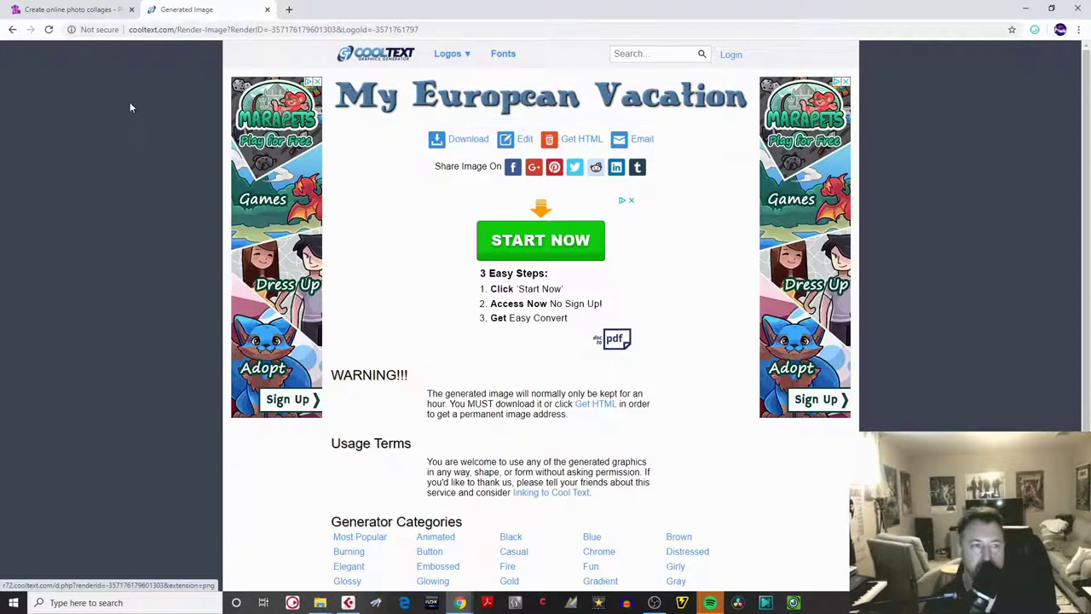
left_click(12, 30)
left_click(11, 31)
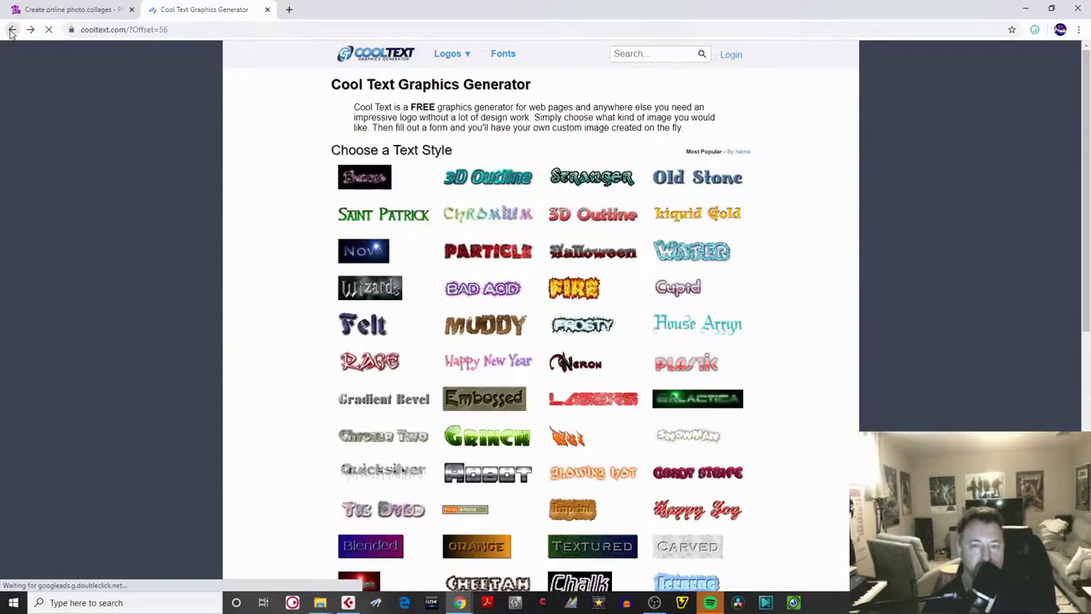
scroll(34, 60, "down", 2)
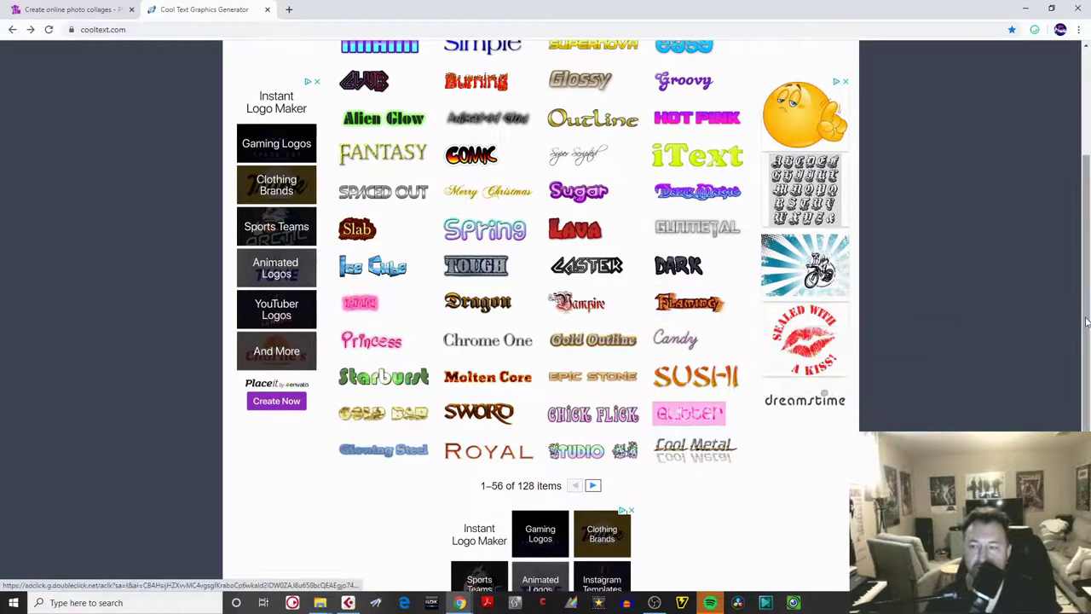
scroll(1086, 308, "up", 1)
left_click_drag(1086, 309, 1072, 217)
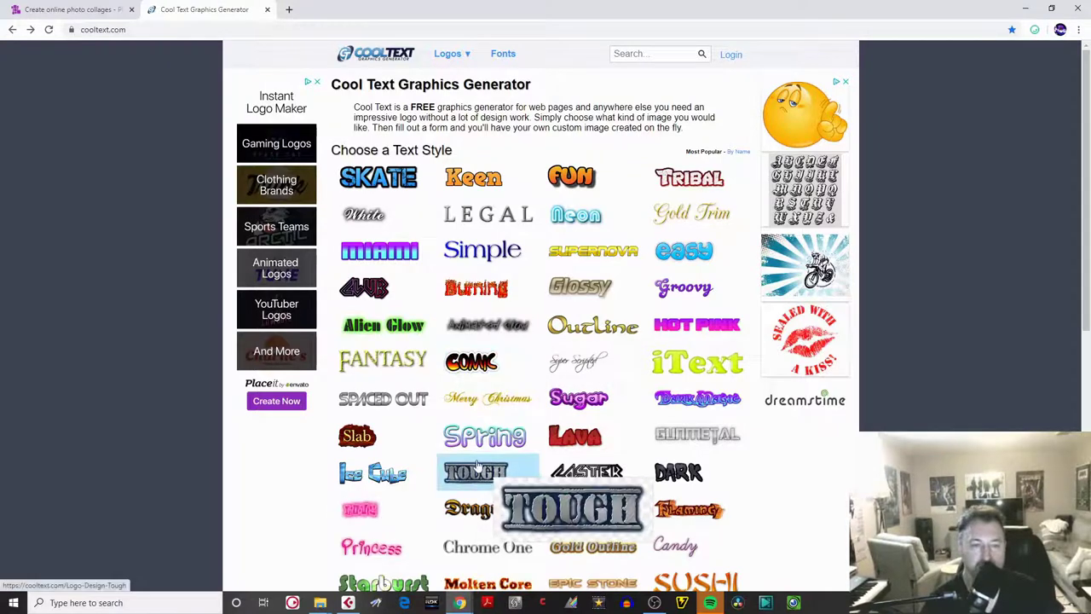
left_click(483, 510)
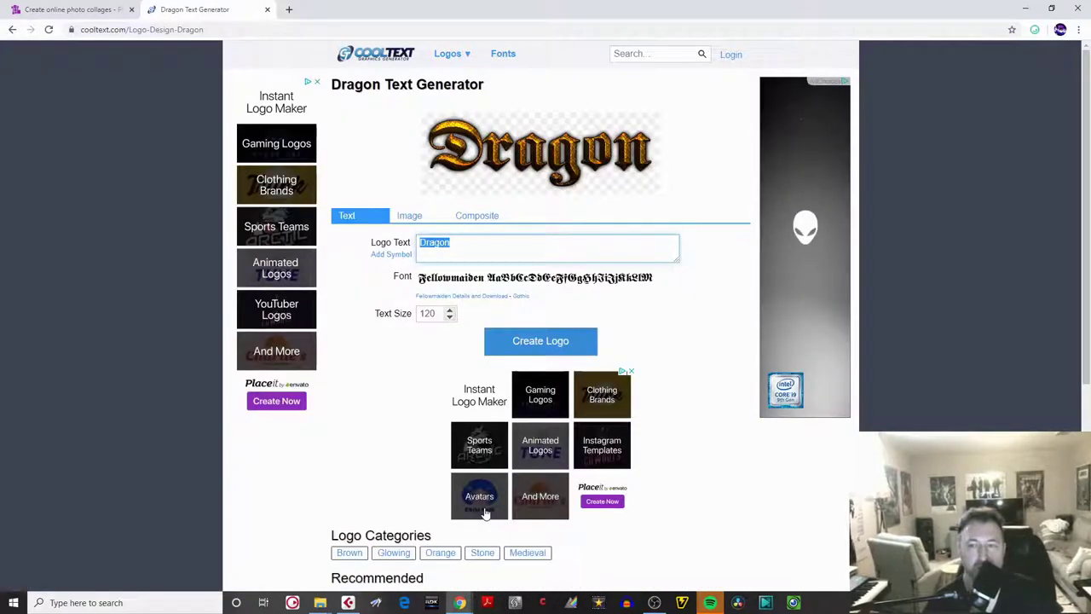
- Bring up the Online Collage Project folder in File Explorer to check its files, and minimize the window
left_click(326, 605)
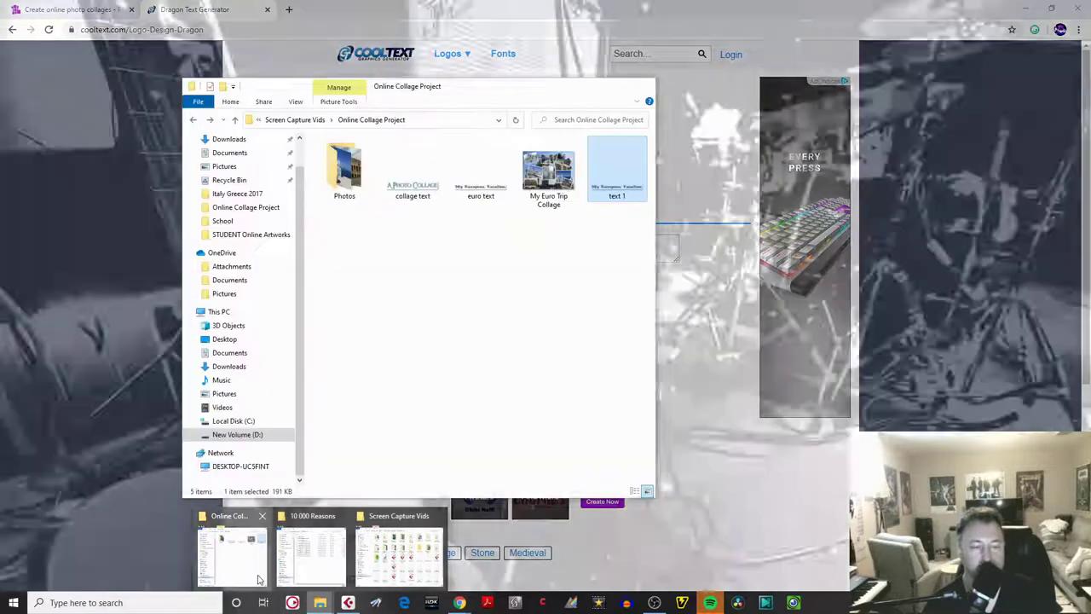
left_click(233, 555)
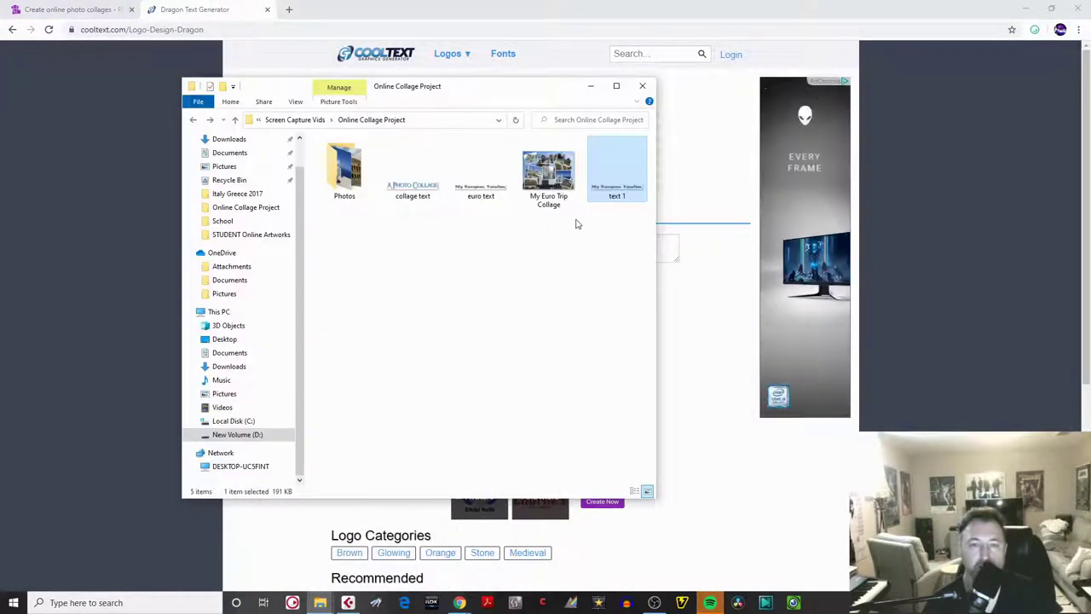
left_click(590, 86)
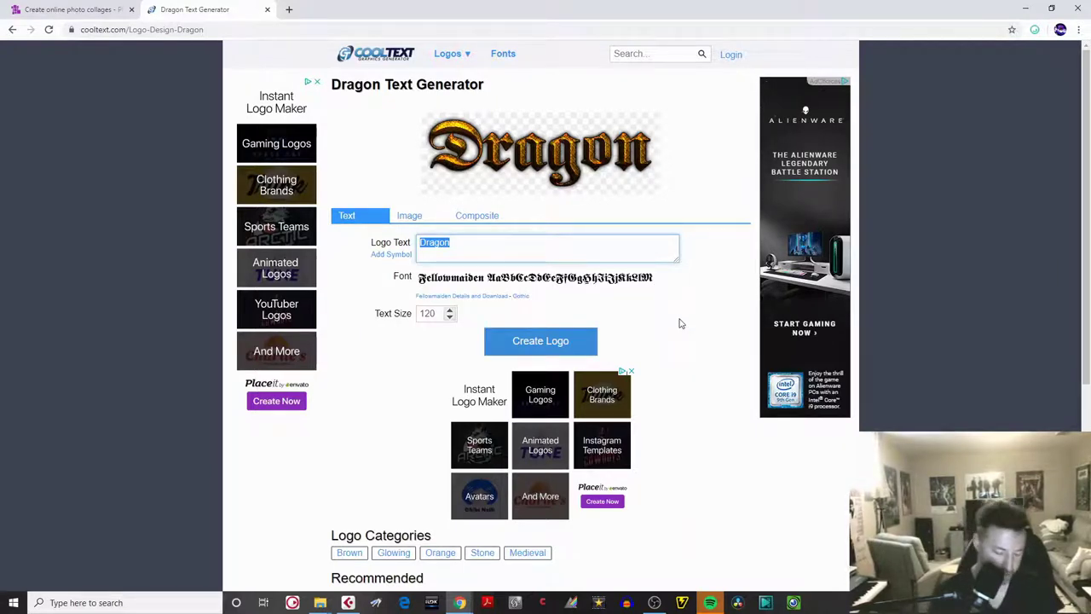
- Set the logo text to "Summer of 2019" and look over the generator's image and composite settings
type("Summer of")
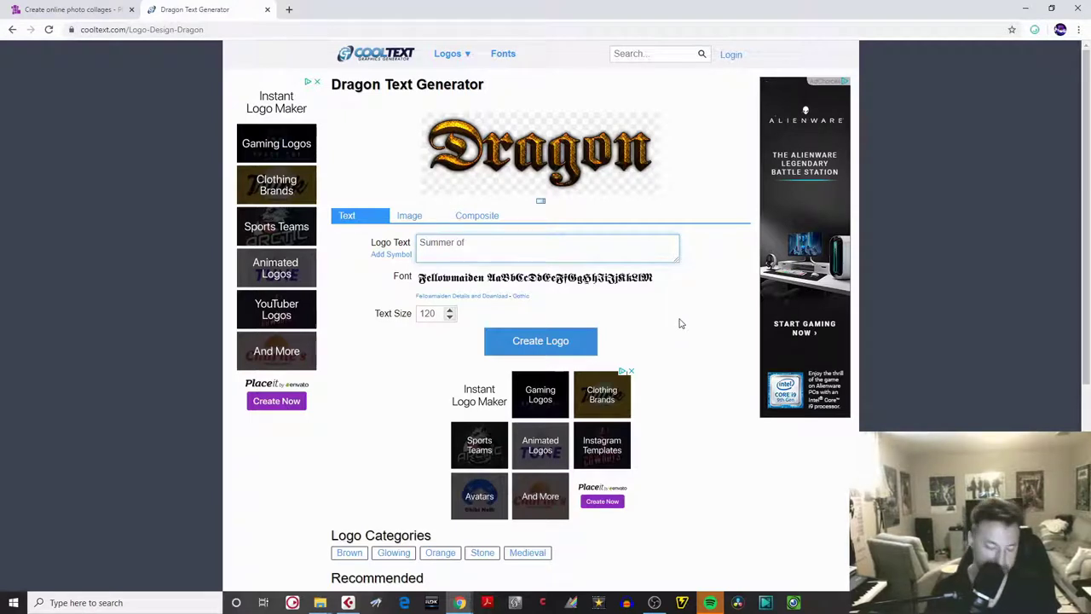
type(" 2019")
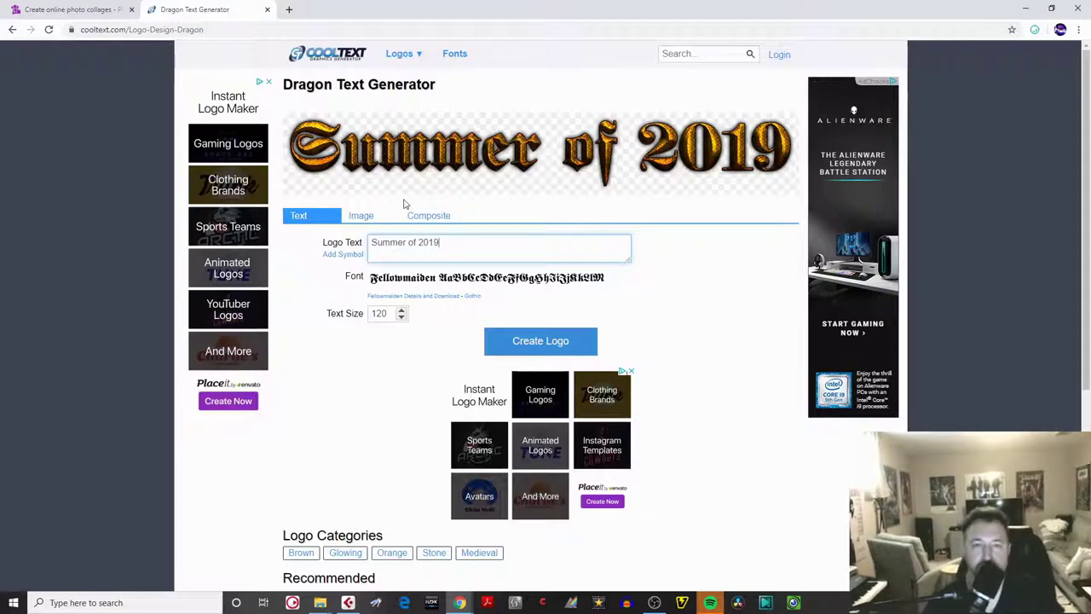
left_click(362, 216)
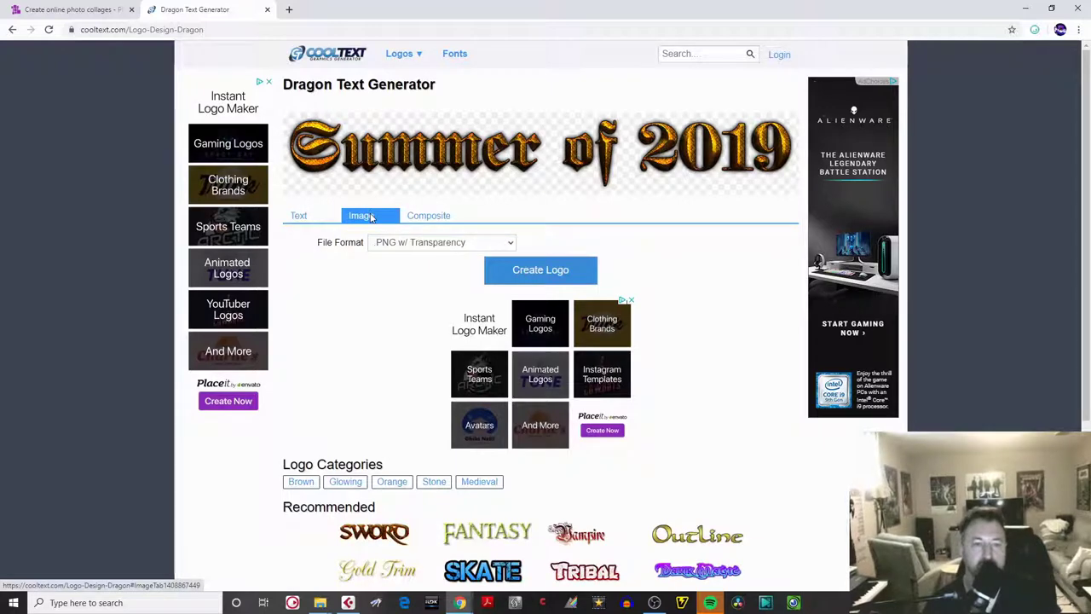
left_click(426, 216)
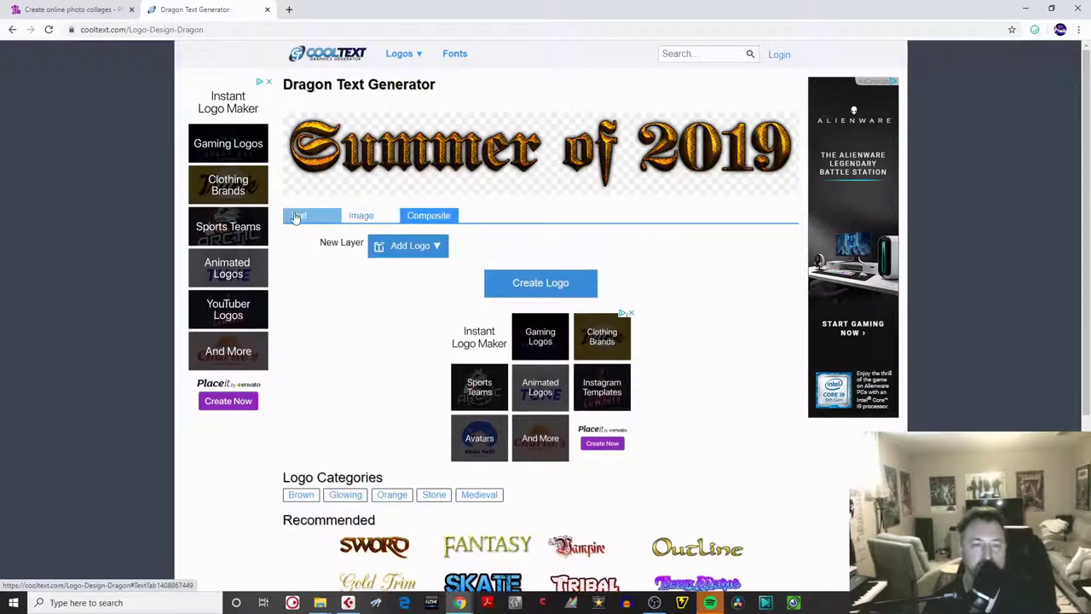
left_click(298, 216)
- Set the logo's file format to .PNG w/ Transparency and create the logo
left_click(361, 216)
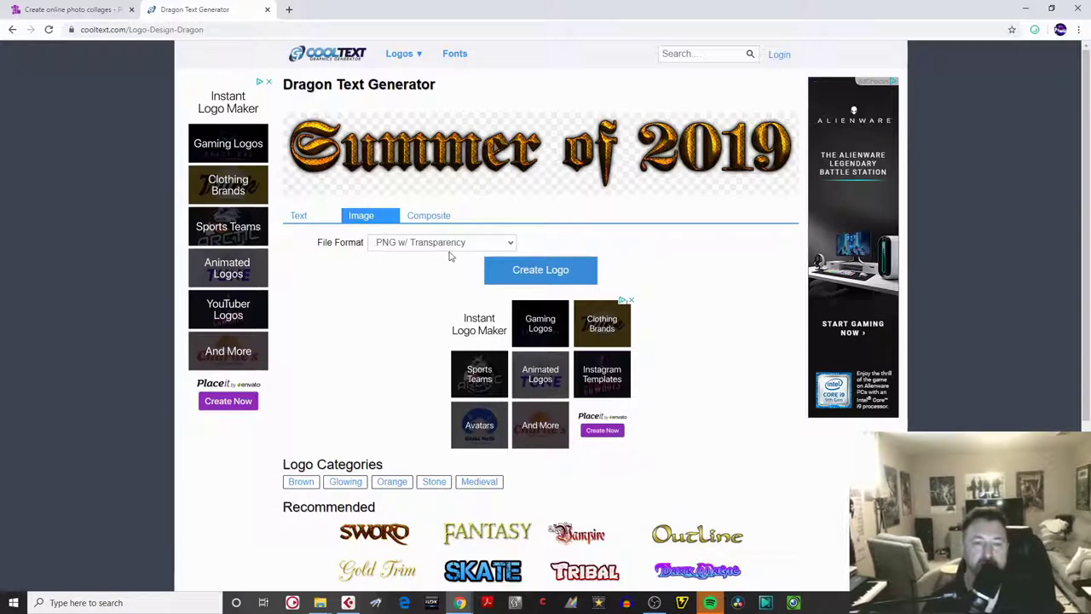
left_click(505, 243)
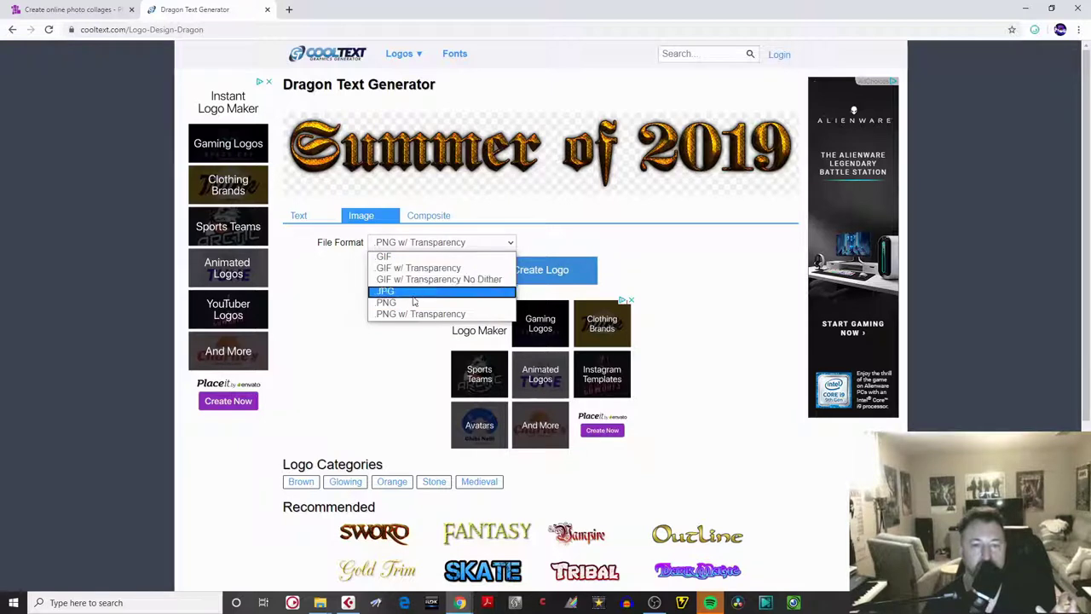
left_click(429, 314)
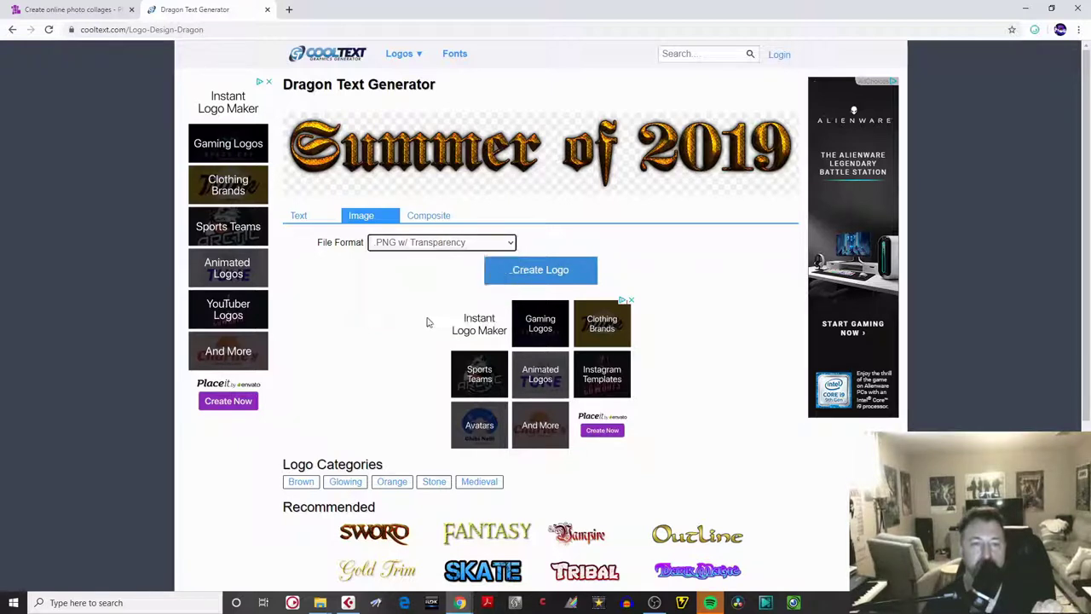
left_click(530, 273)
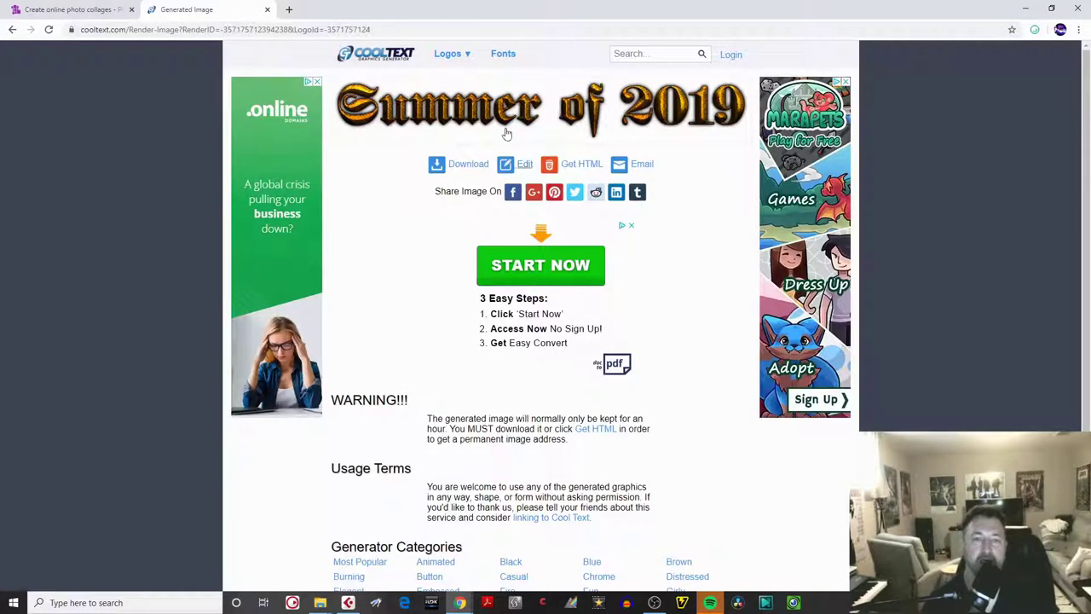
- Download the generated "Summer of 2019" graphic as "text 2" into the Online Collage Project folder
left_click(463, 167)
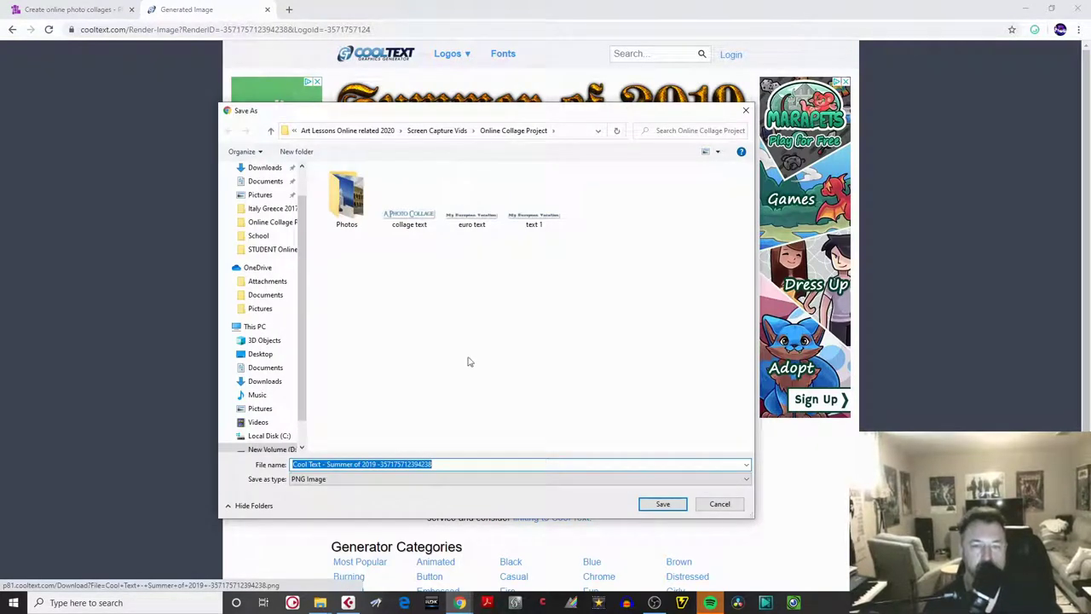
type("te")
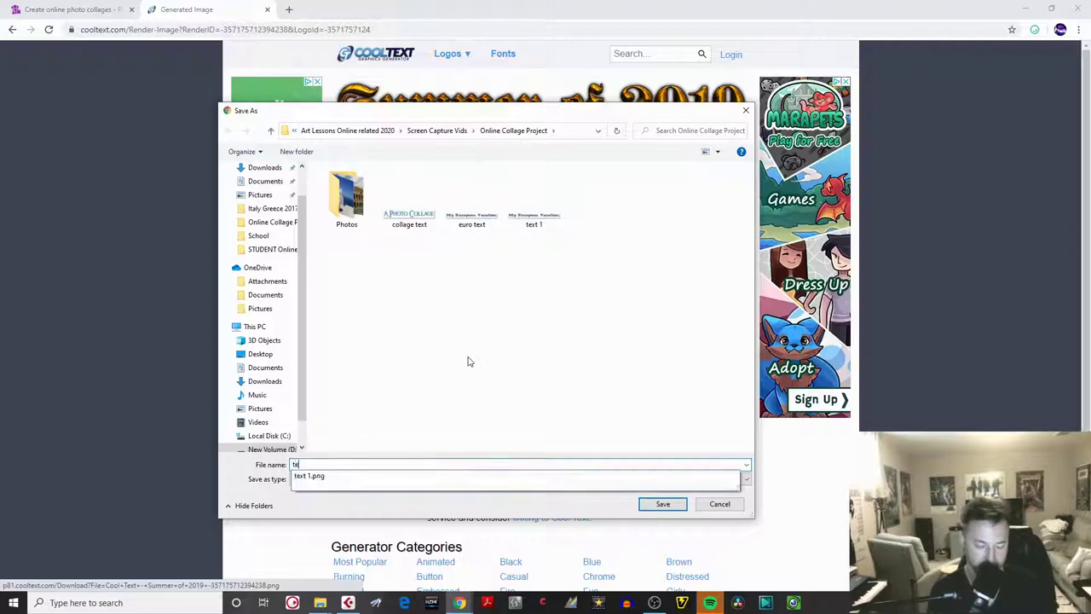
type("xt 2")
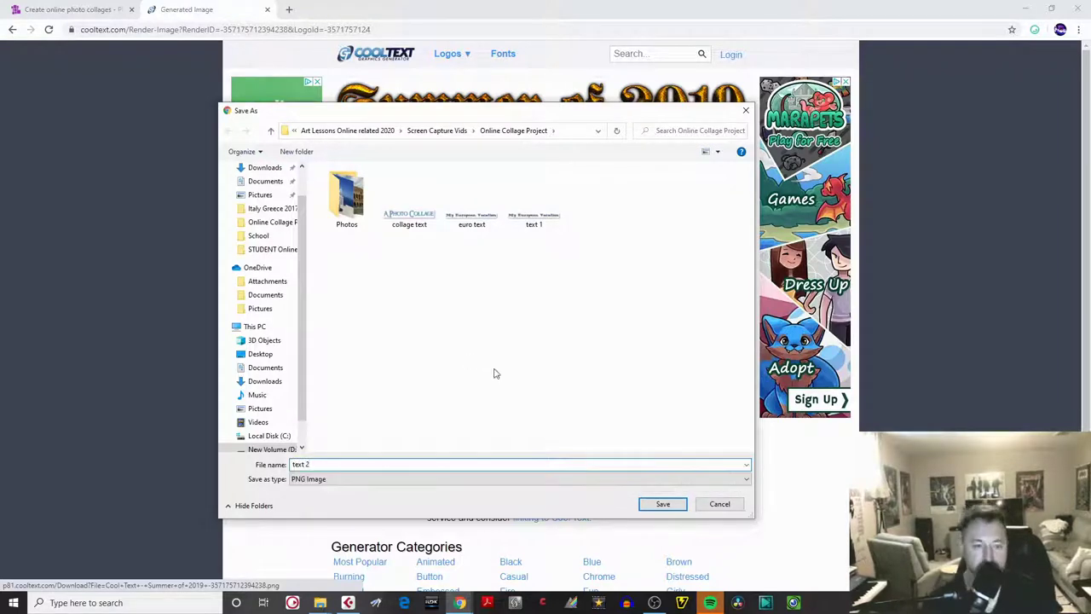
left_click(665, 506)
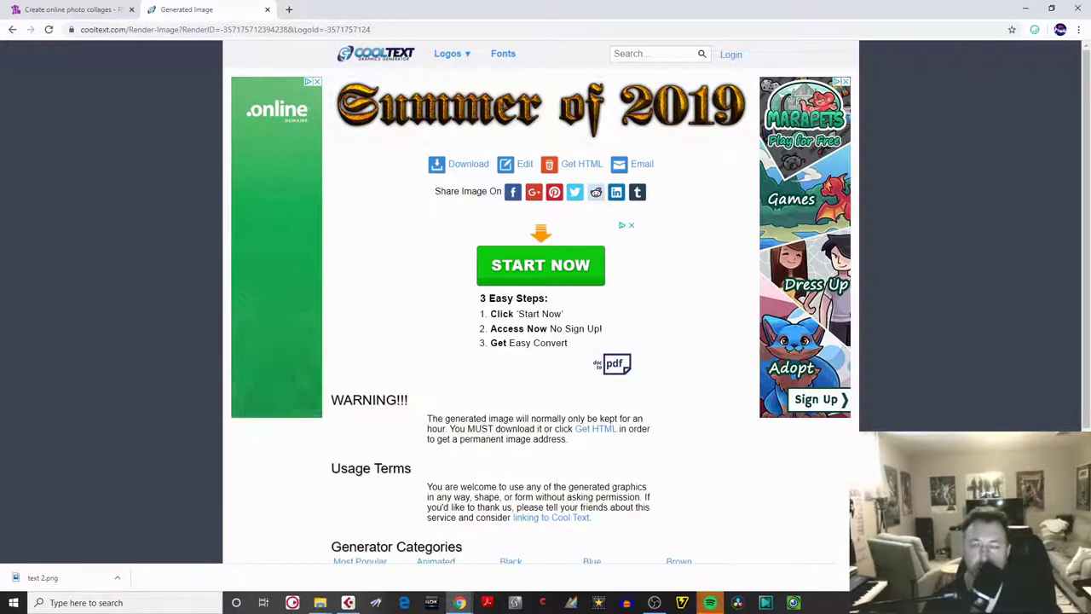
- Switch back to the photo collage site, add the "text 2" image, and move it to the lower part of the collage
left_click(76, 9)
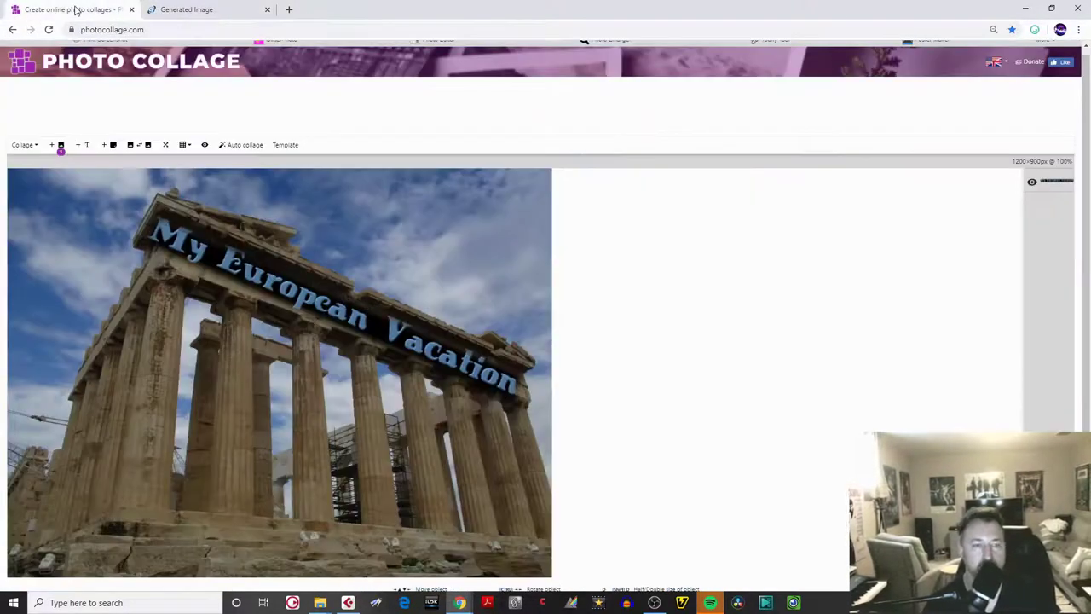
left_click(56, 147)
left_click(661, 217)
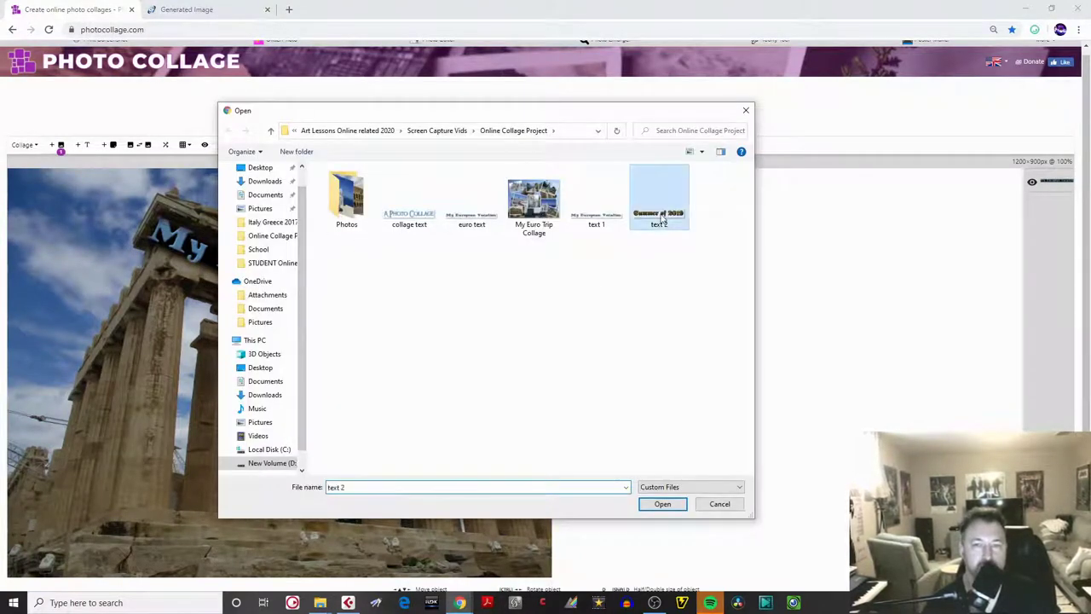
left_click(670, 504)
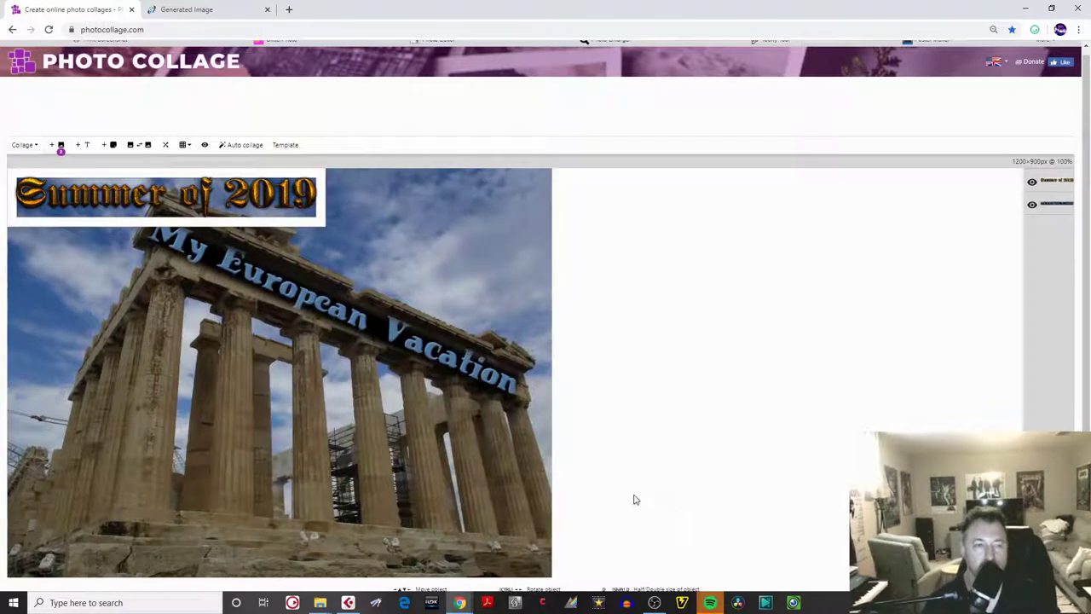
left_click_drag(124, 218, 208, 483)
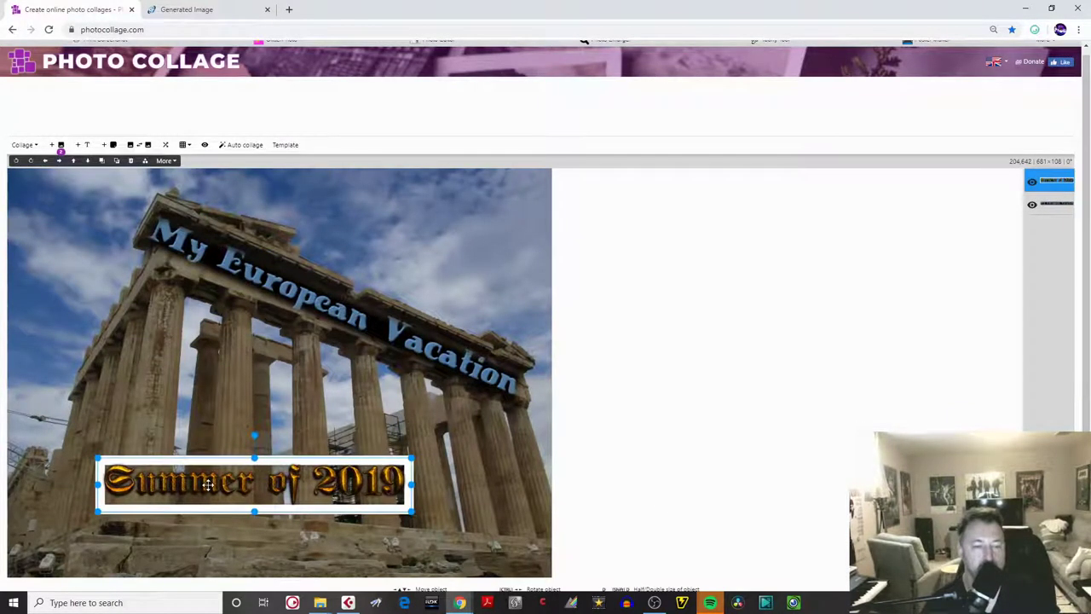
- Set the "Summer of 2019" graphic's border to 0, leaving its blur edge at 0
double_click(208, 483)
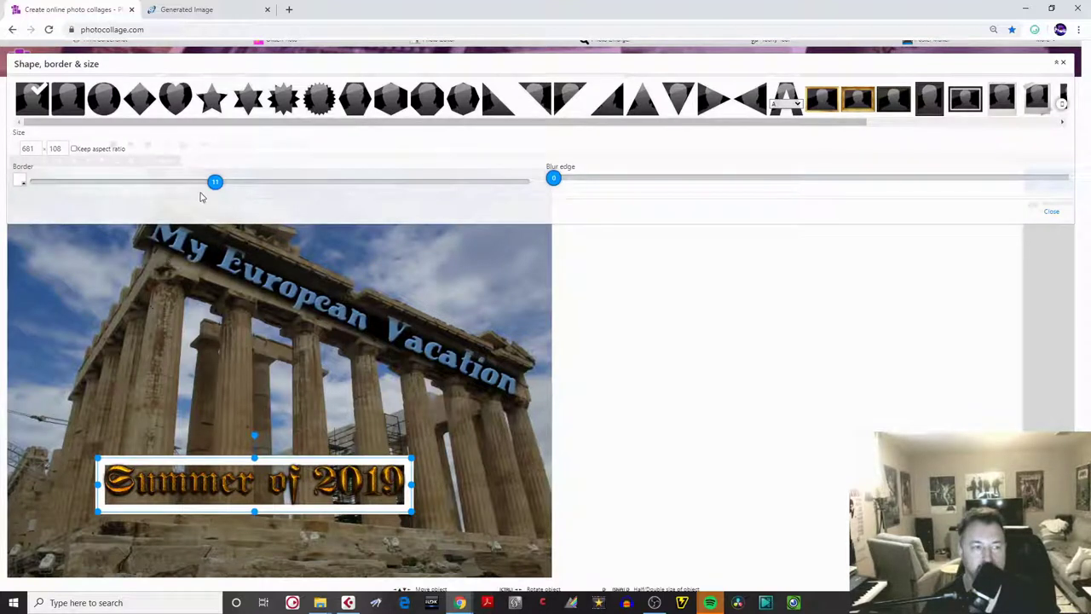
left_click_drag(218, 183, 27, 212)
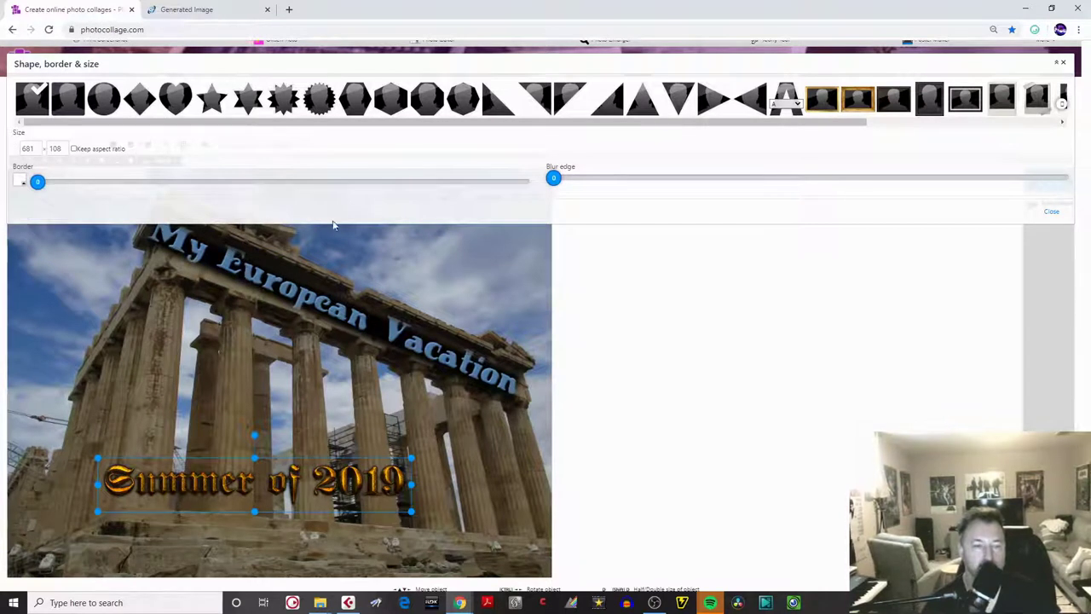
left_click_drag(554, 178, 522, 208)
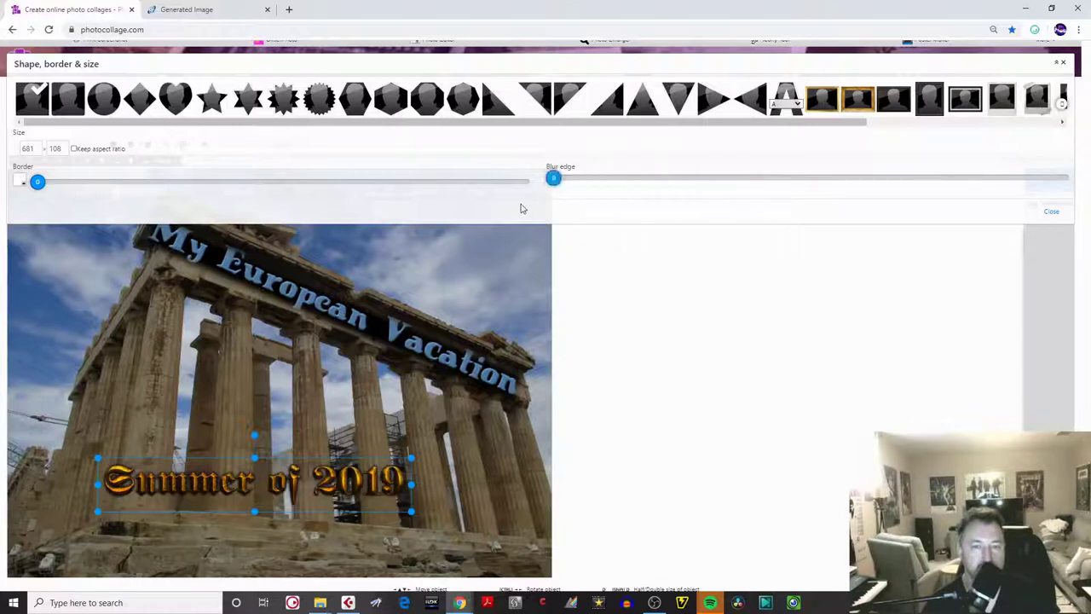
left_click(1054, 212)
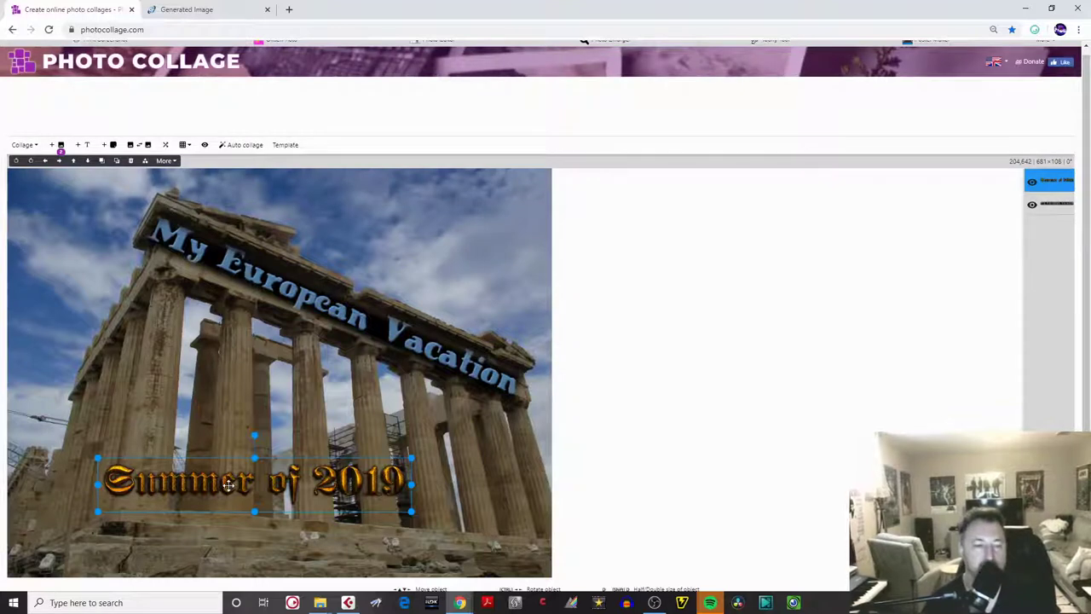
- Enlarge the "Summer of 2019" graphic to about 876×139 and position it over the lower left of the temple photo
left_click_drag(227, 486, 254, 503)
left_click_drag(111, 480, 70, 421)
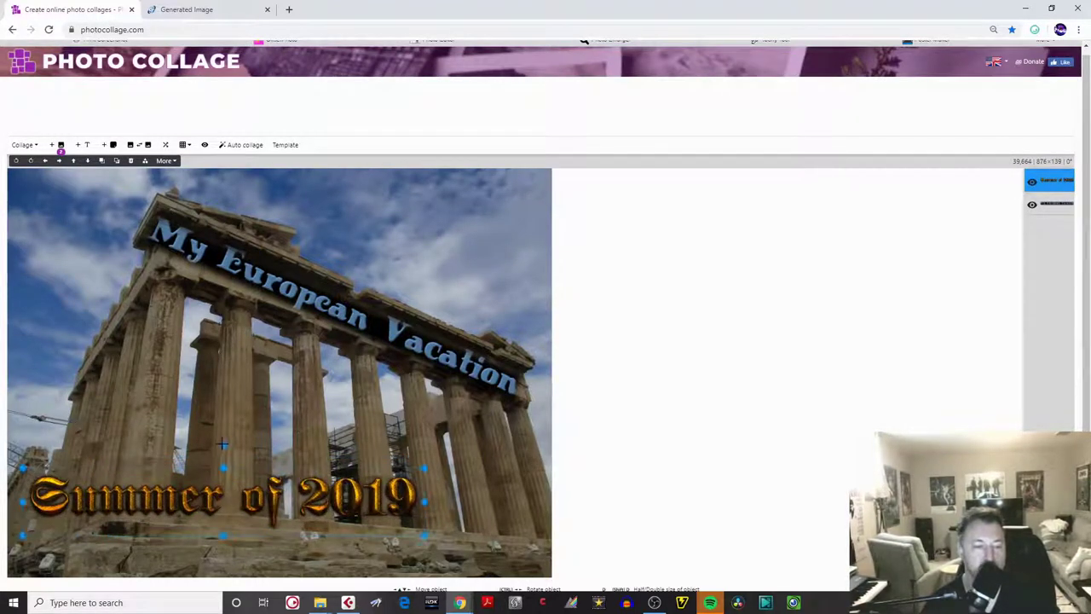
mouse_move(222, 444)
left_mouse_down()
mouse_move(240, 446)
mouse_move(221, 429)
left_mouse_up()
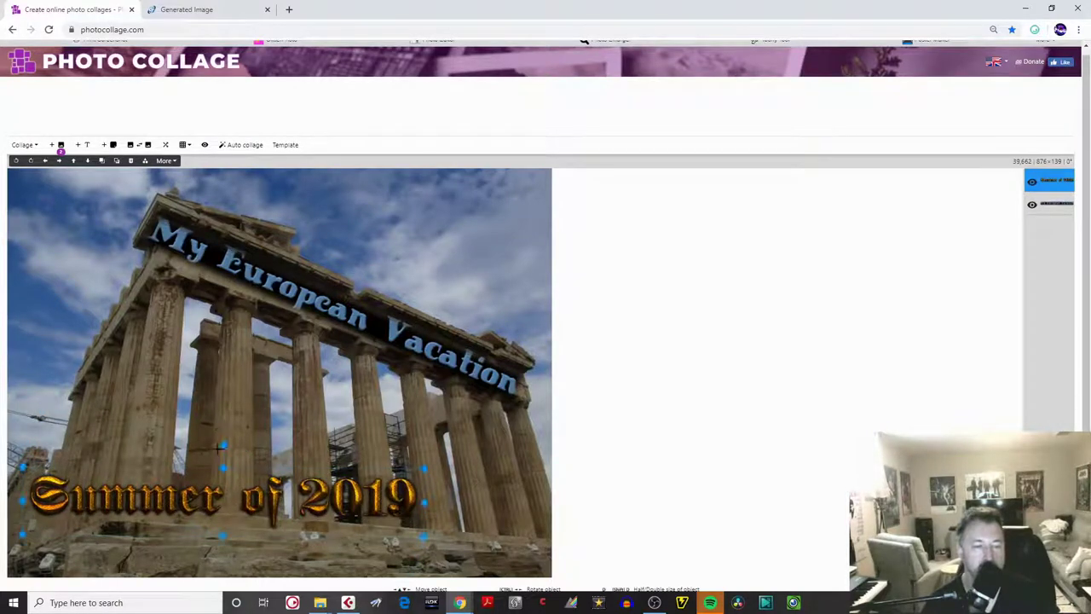
- Lower and centre the "Summer of 2019" graphic along the collage's bottom edge using 75x75 alignment guidelines, and turn the guidelines off
left_click_drag(196, 496, 241, 539)
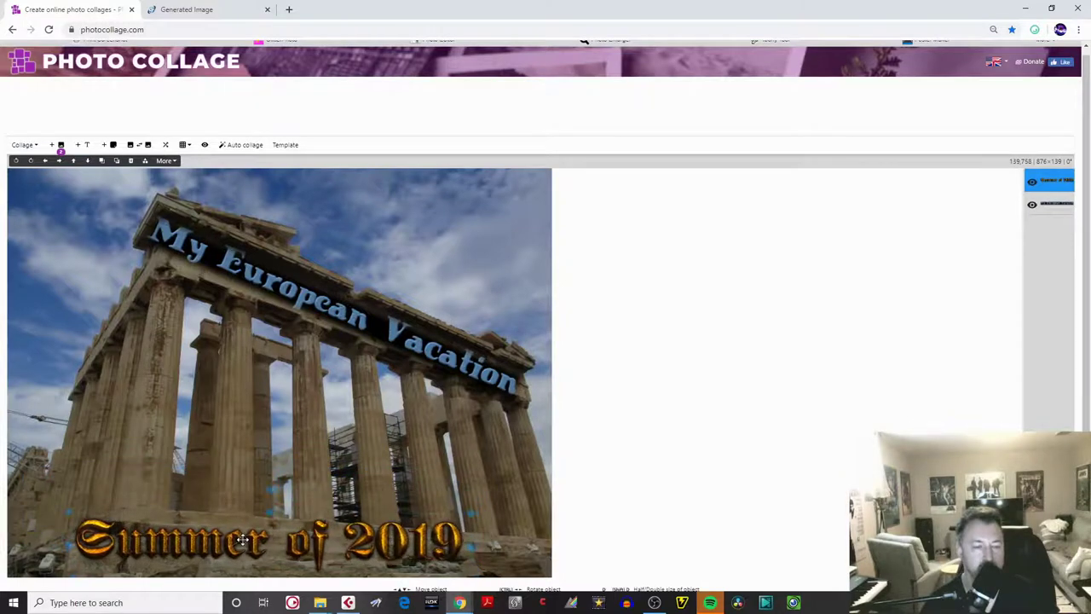
left_click(184, 145)
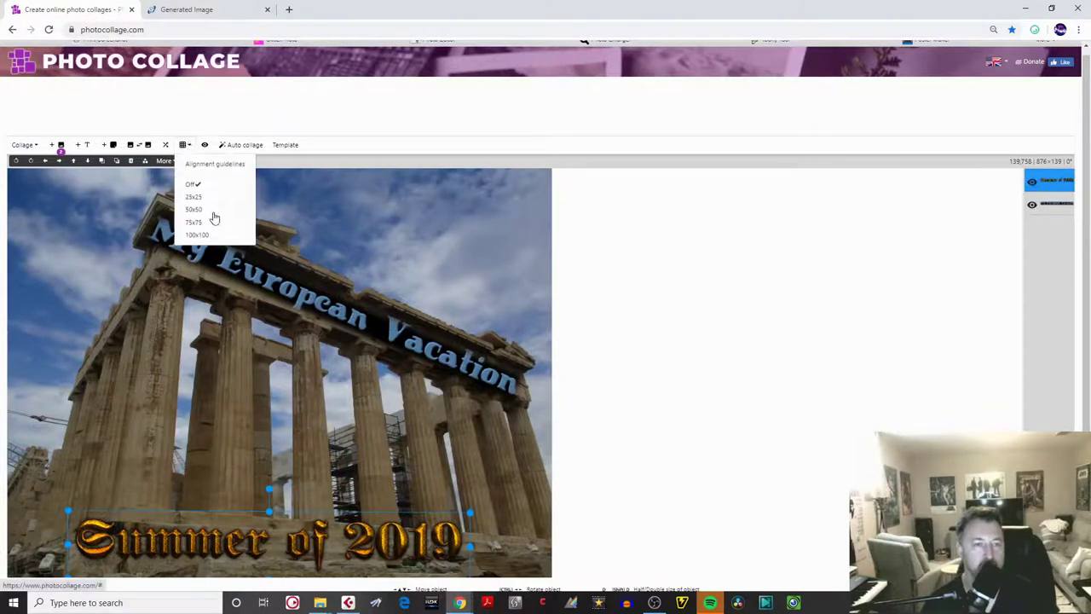
left_click(213, 219)
left_click_drag(213, 535, 217, 527)
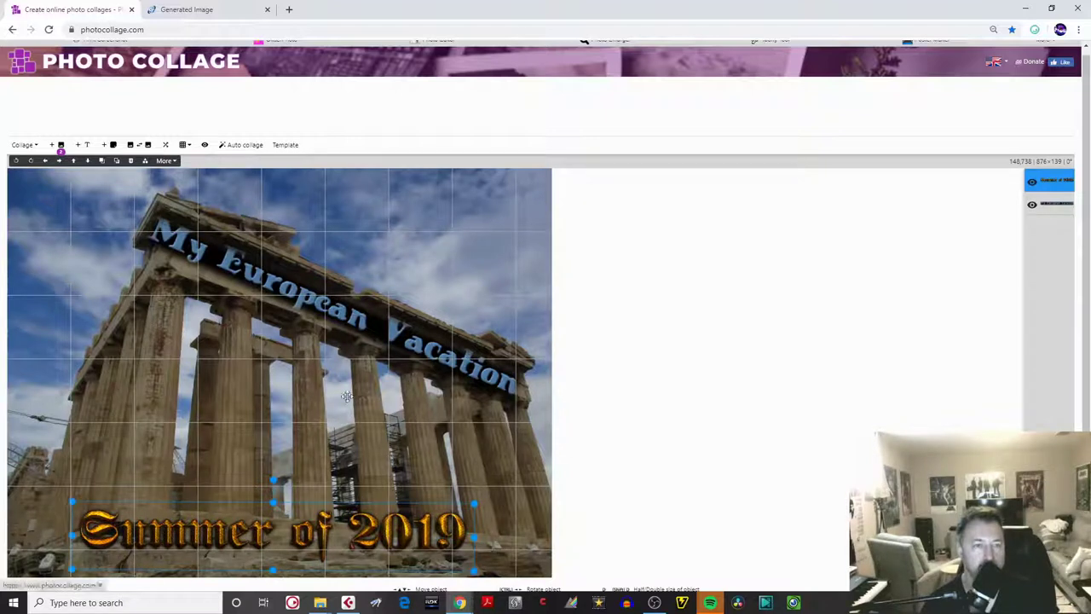
left_click(390, 447)
left_click(192, 145)
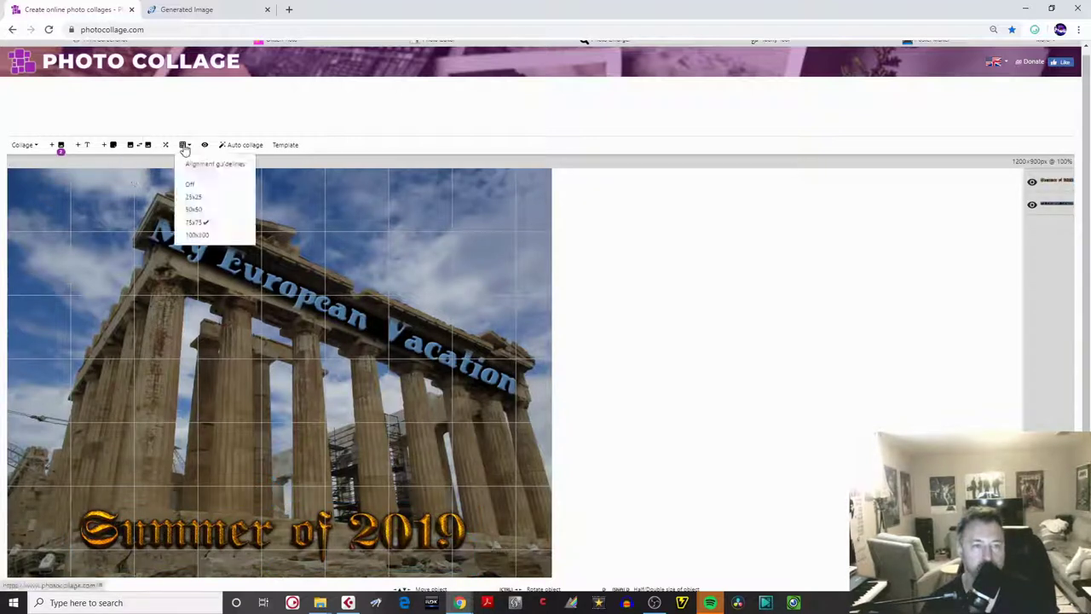
left_click(197, 183)
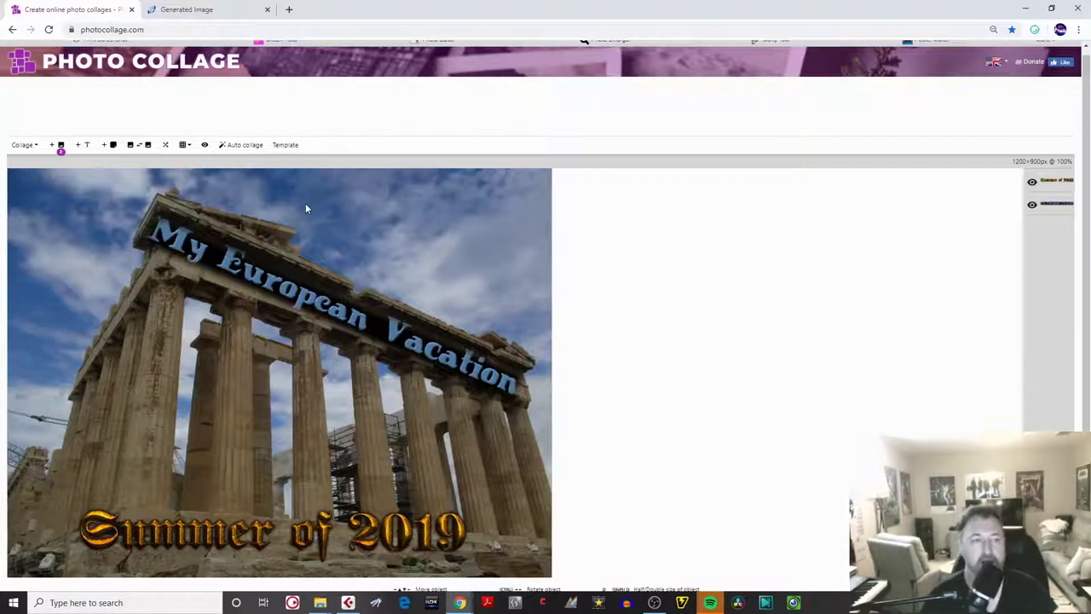
left_click(58, 147)
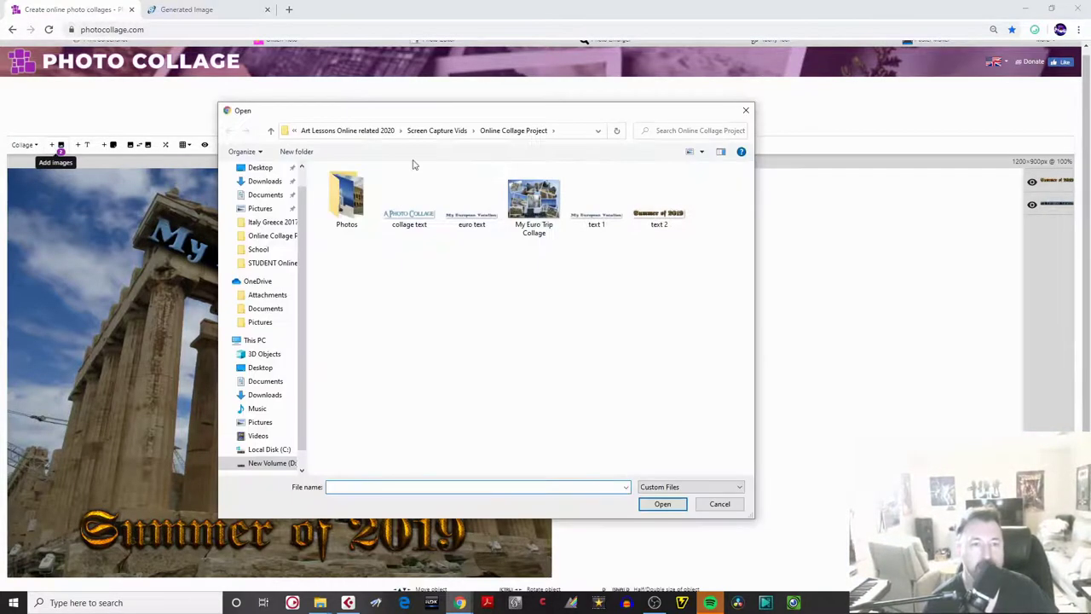
left_click_drag(447, 108, 405, 85)
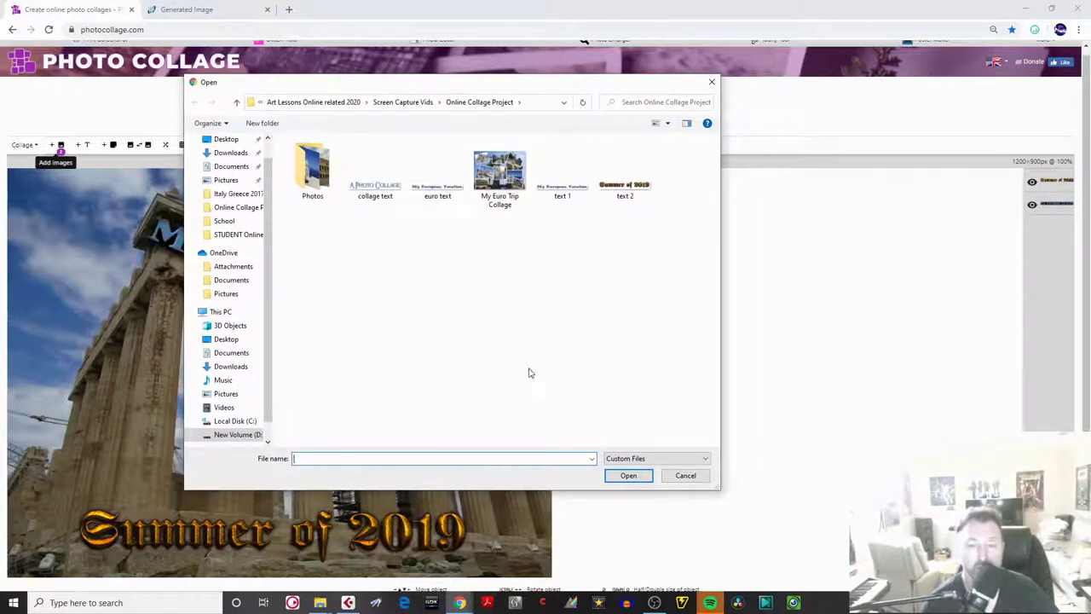
left_click(687, 475)
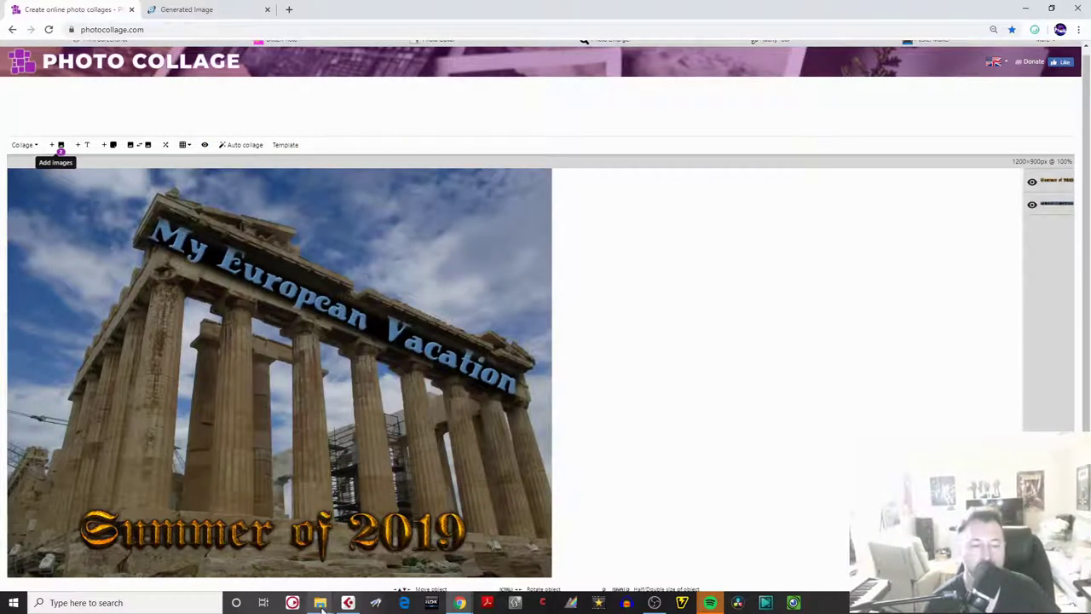
- Open the Photos folder in File Explorer and add IMG_0870, the Venice canal photo, to the collage
mouse_move(320, 603)
left_click(236, 556)
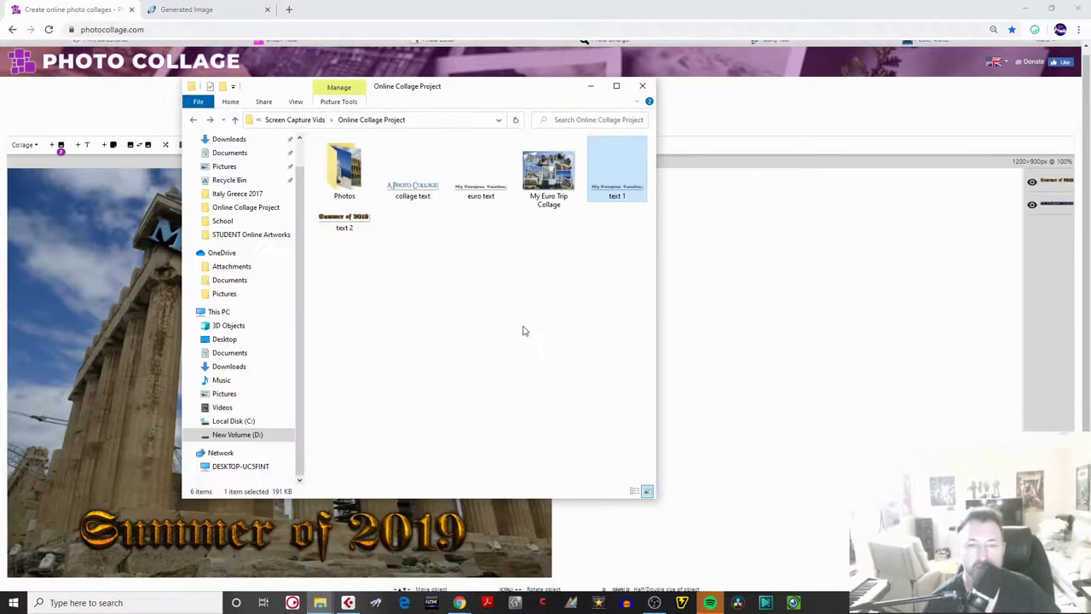
double_click(345, 170)
left_click_drag(420, 88, 696, 64)
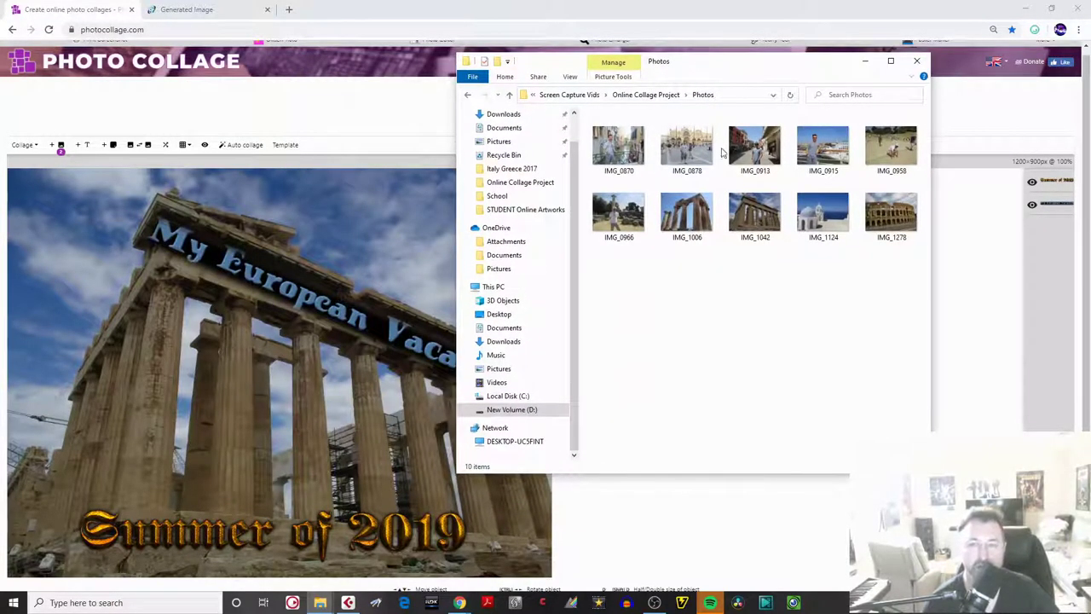
left_click_drag(612, 147, 139, 331)
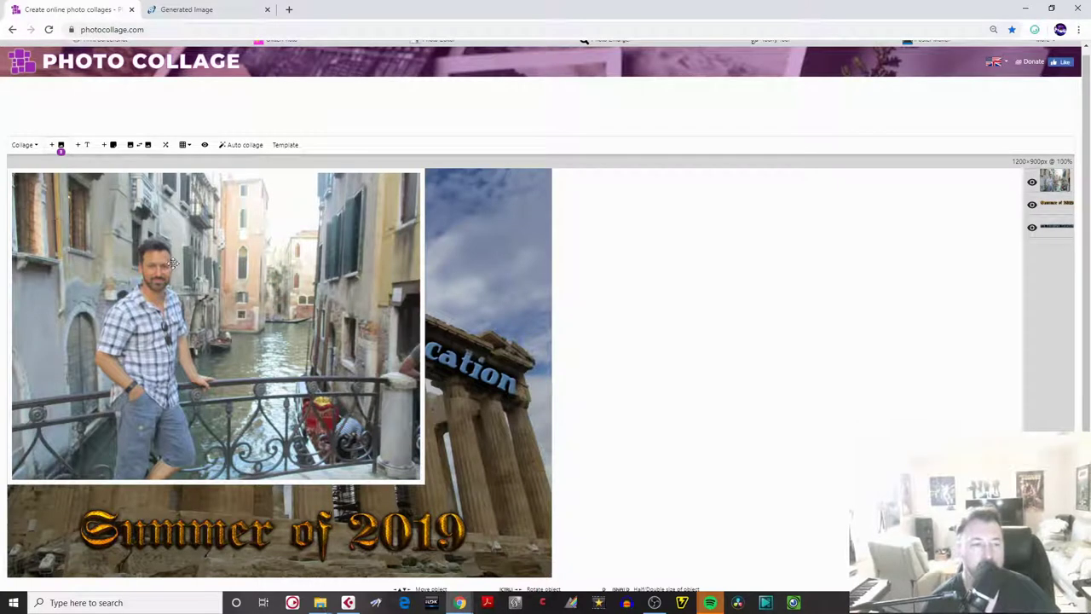
- Shrink and narrow the Venice canal photo to about 197×220 and place it over the temple's left side
left_click_drag(173, 264, 175, 301)
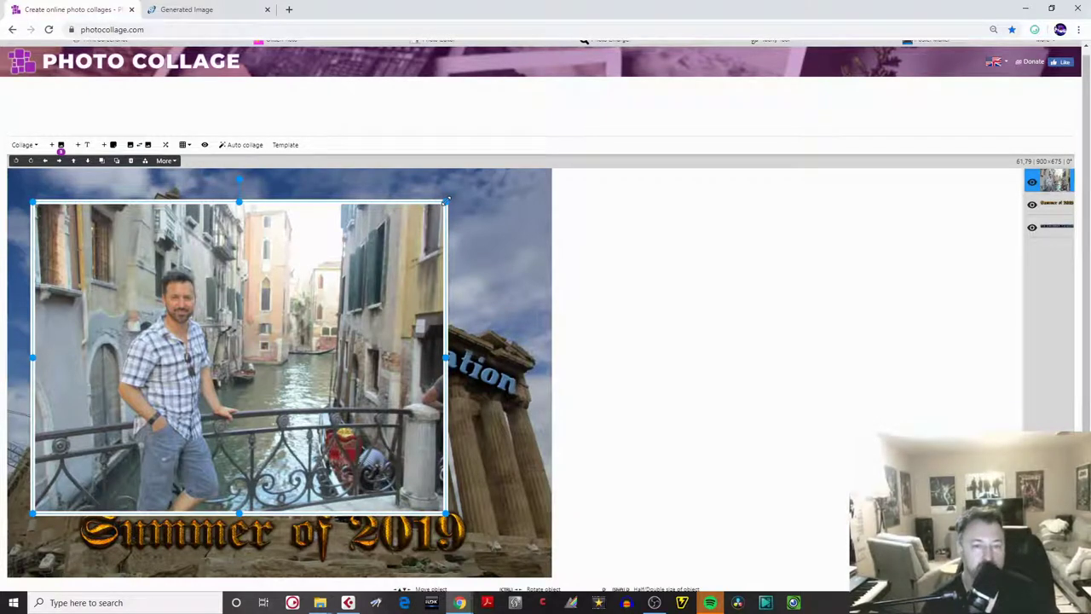
left_click_drag(446, 201, 171, 347)
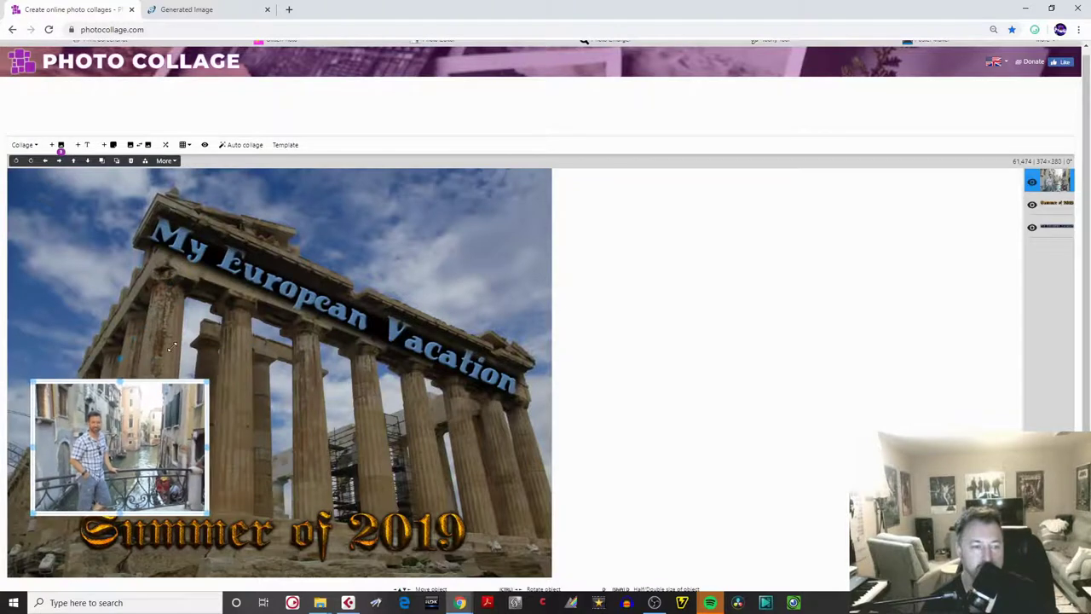
left_click_drag(190, 496, 213, 430)
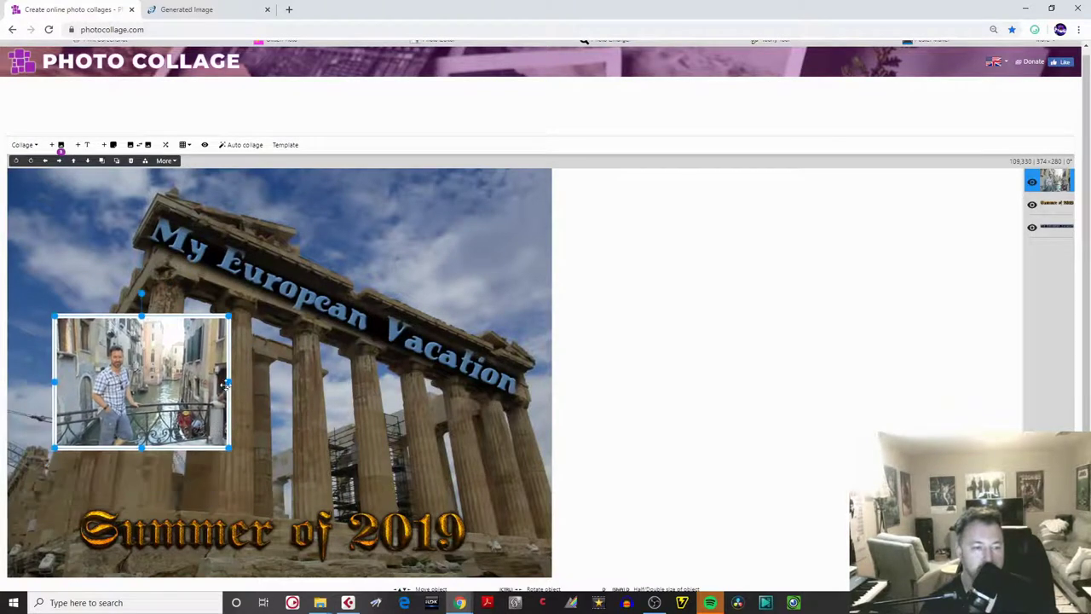
left_click_drag(225, 381, 173, 392)
left_click_drag(173, 447, 149, 421)
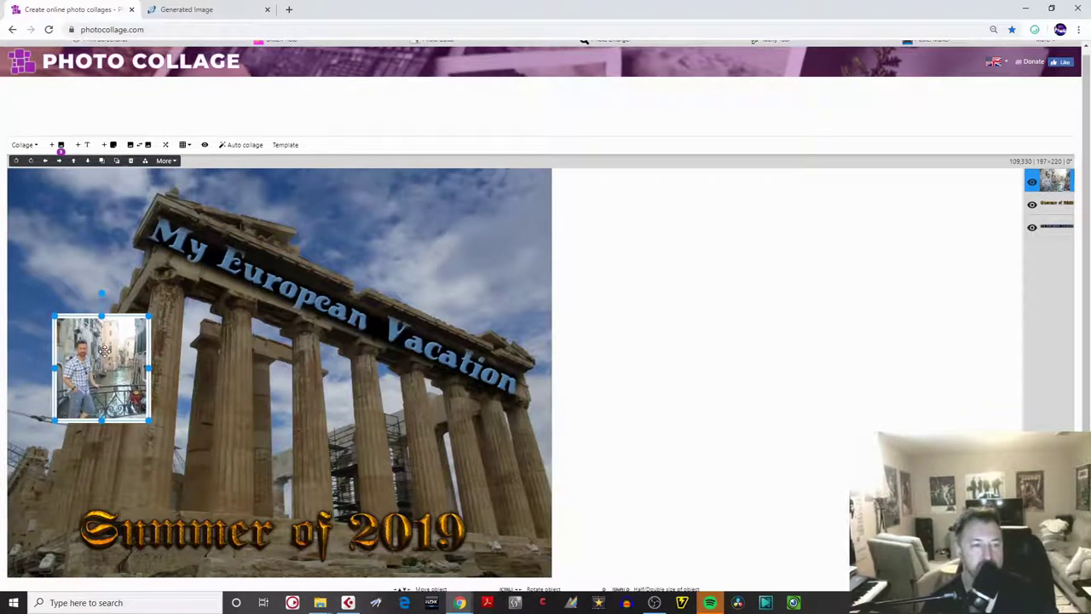
- Give the Venice canal photo a border of 3 and a blur edge of 41, and move it slightly up and left
left_click(60, 145)
left_click_drag(215, 185, 63, 212)
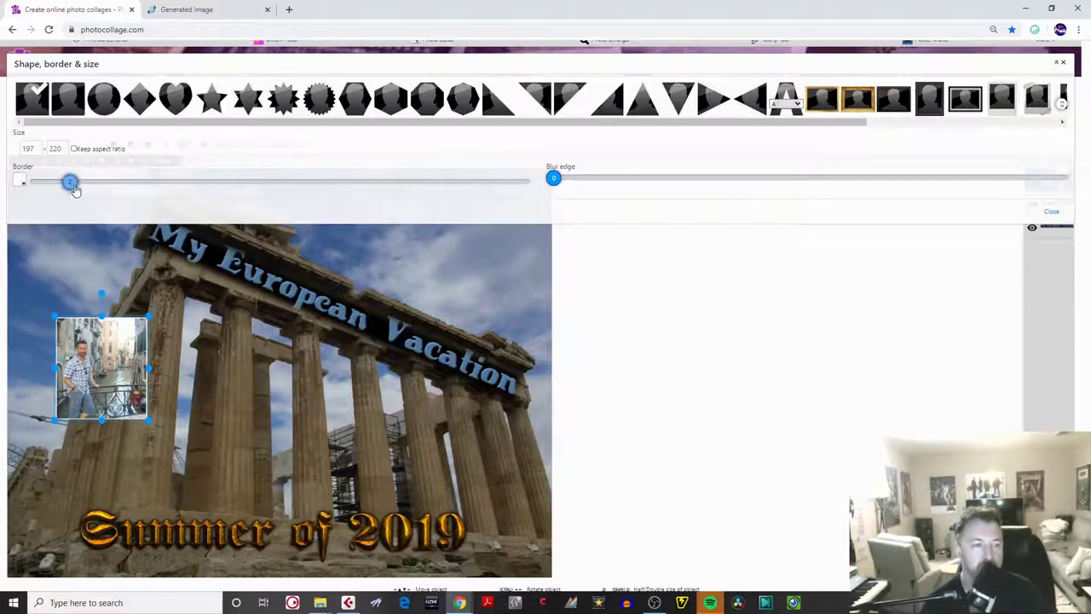
left_click_drag(72, 189, 83, 191)
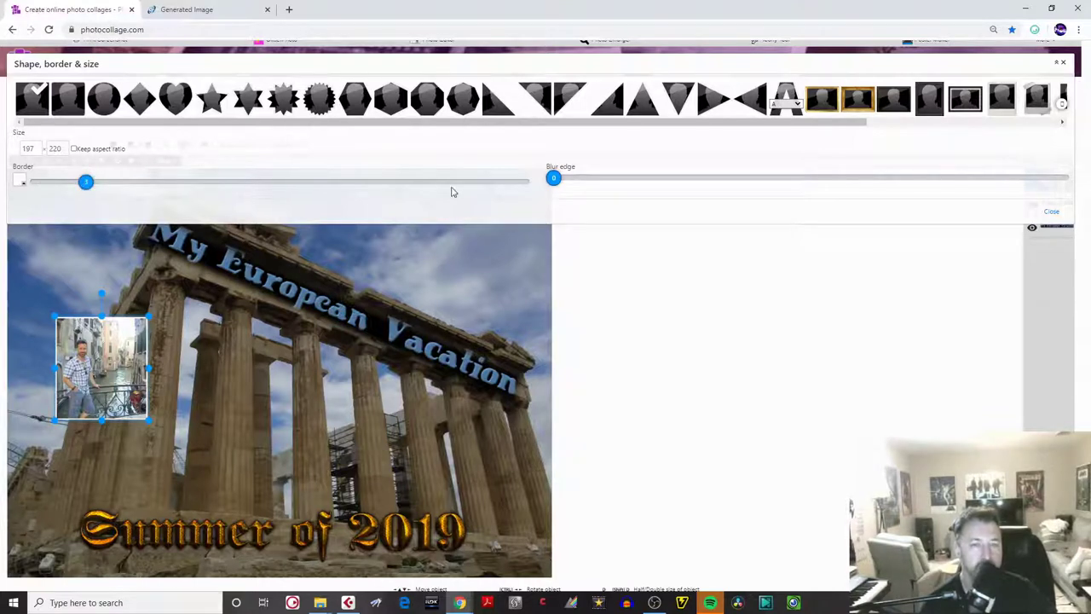
left_click_drag(553, 179, 972, 166)
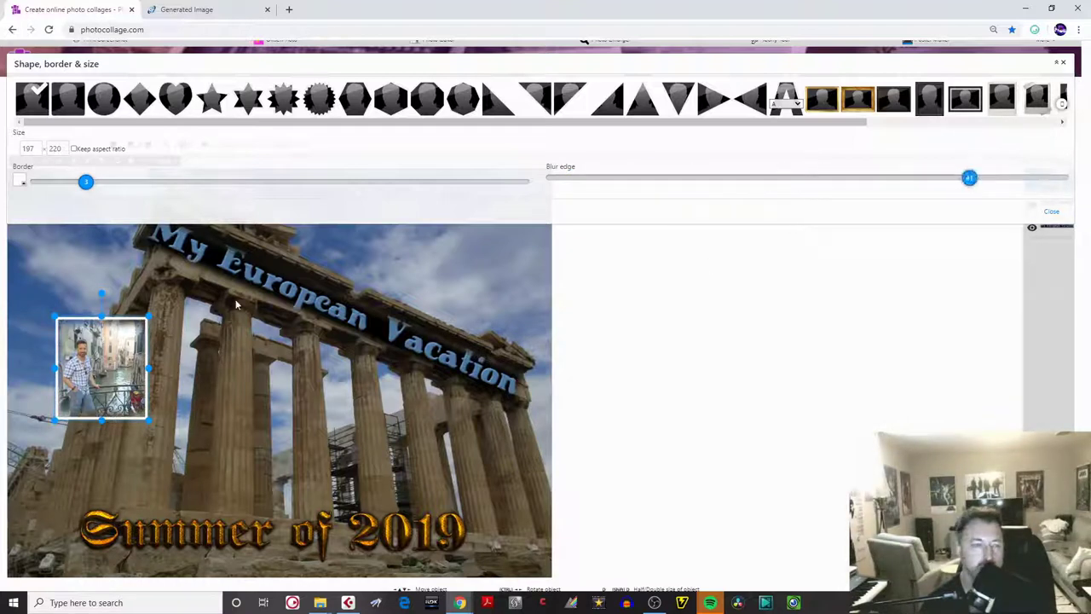
left_click_drag(104, 365, 90, 324)
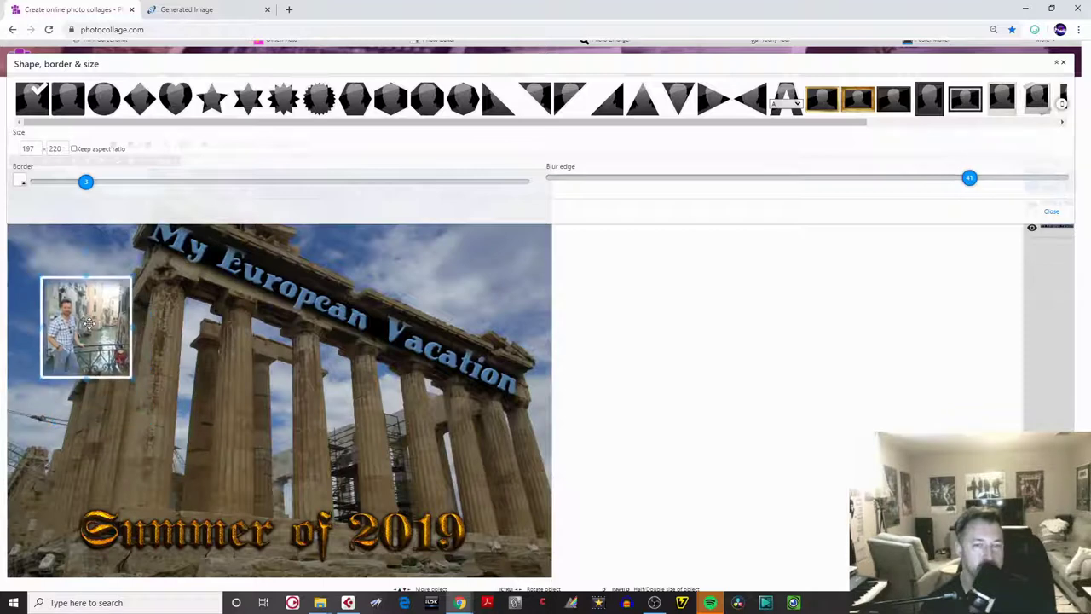
left_click(1053, 213)
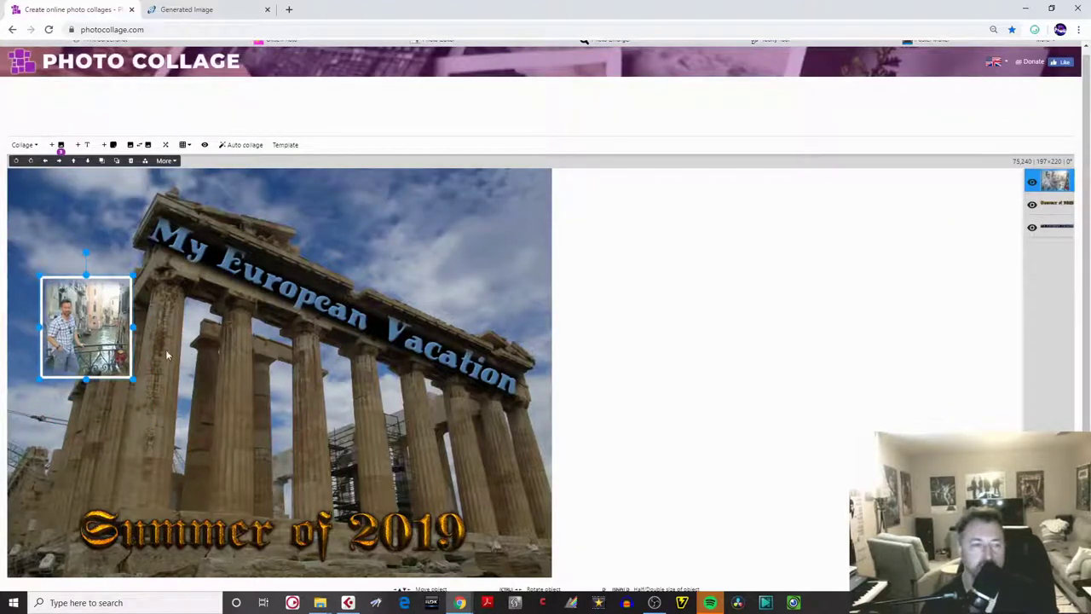
- Rotate the Venice canal photo to 352° and place it over the start of the "My European Vacation" title
left_click_drag(86, 324, 70, 245)
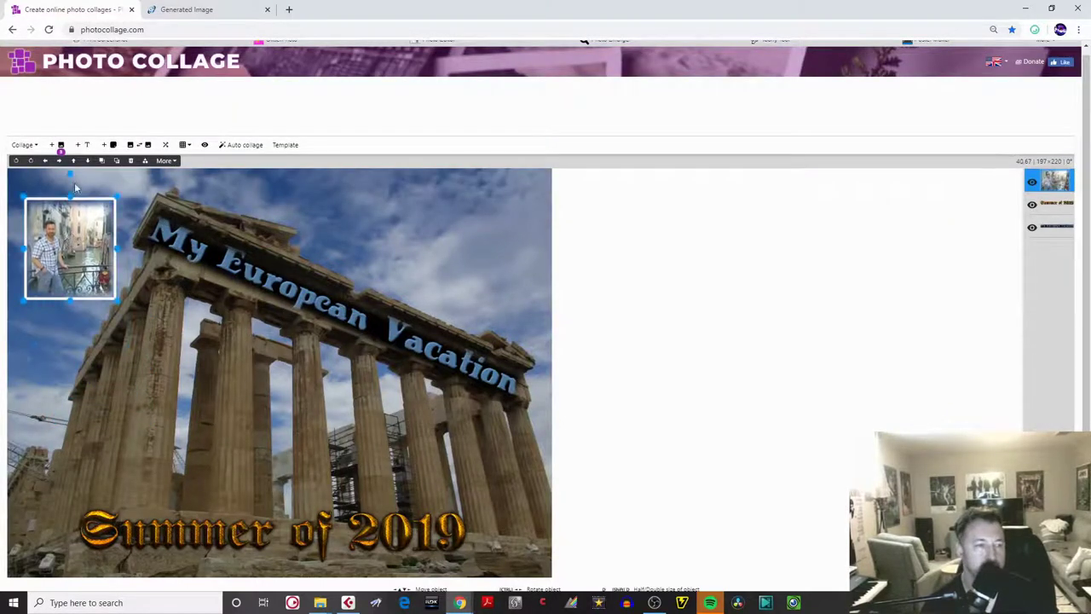
mouse_move(68, 172)
left_mouse_down()
mouse_move(88, 177)
mouse_move(61, 177)
left_mouse_up()
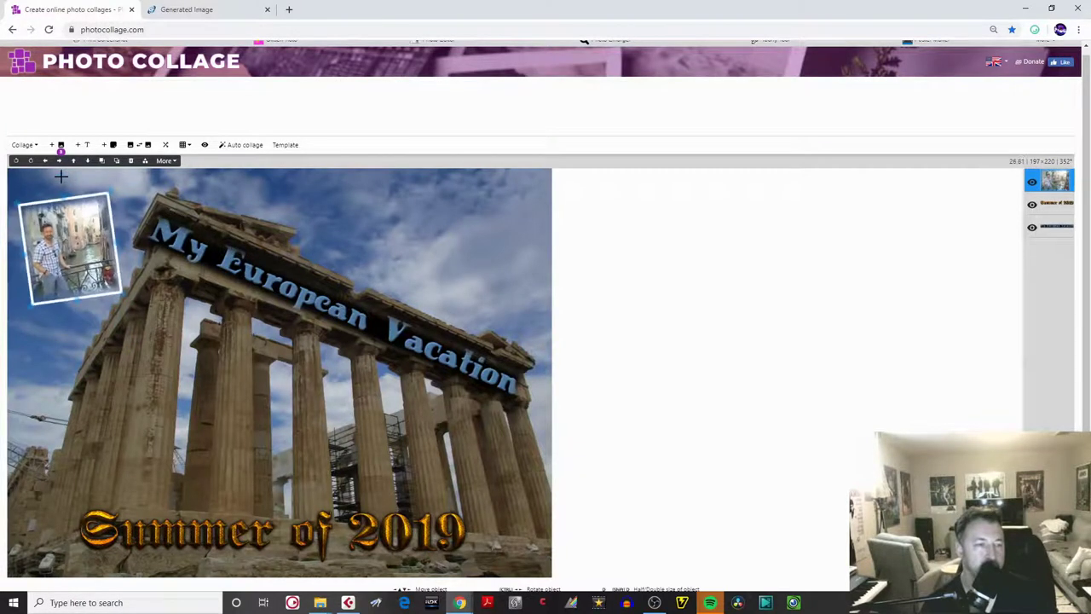
left_click_drag(61, 256, 80, 259)
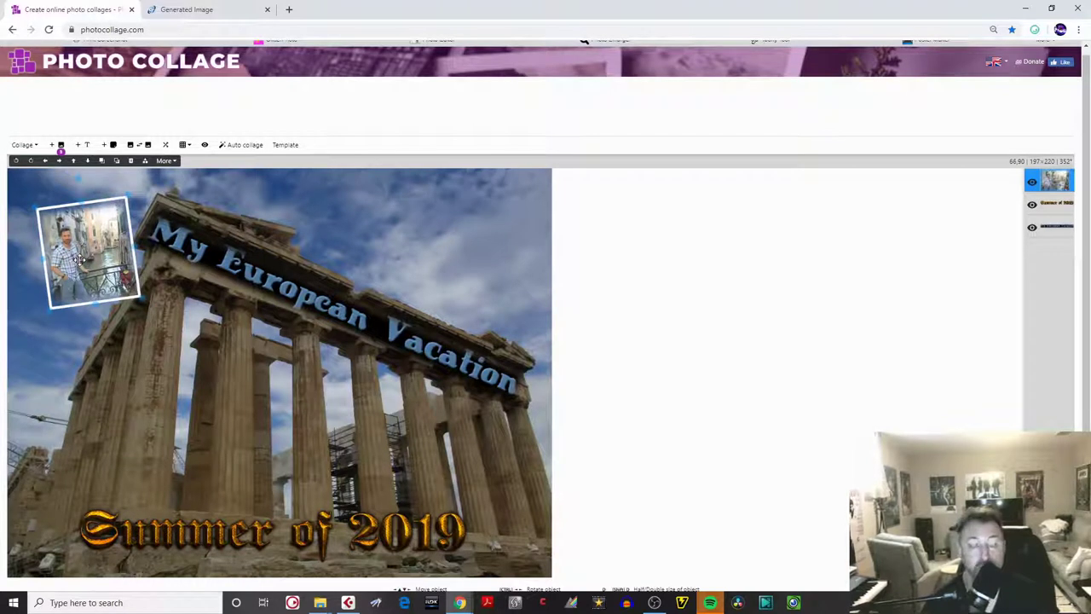
left_click_drag(78, 259, 135, 261)
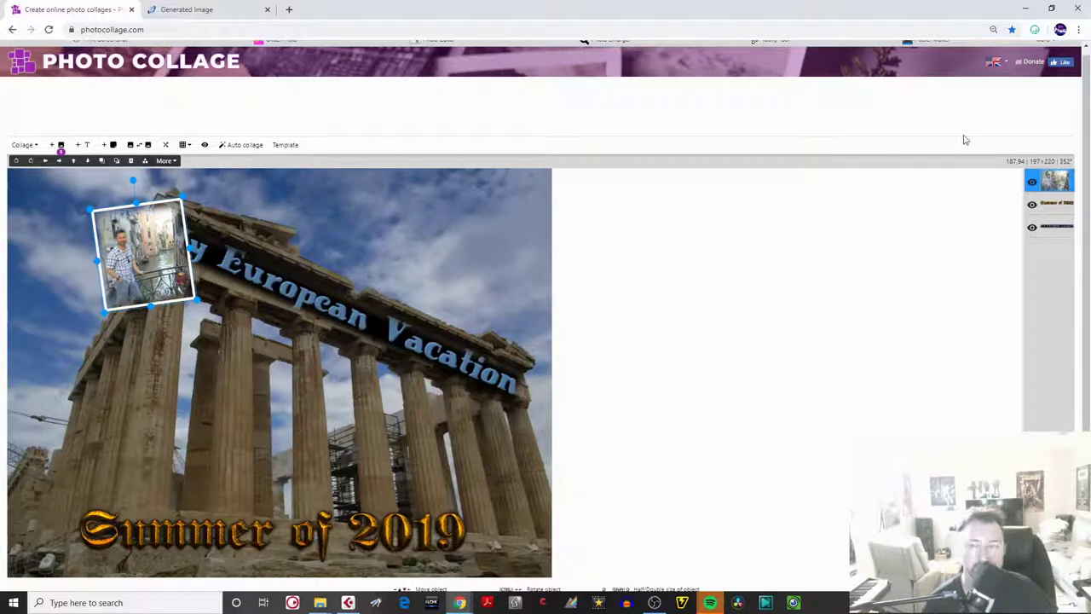
- Send the Venice canal photo backwards twice to place it behind the "My European Vacation" title
left_click(1079, 29)
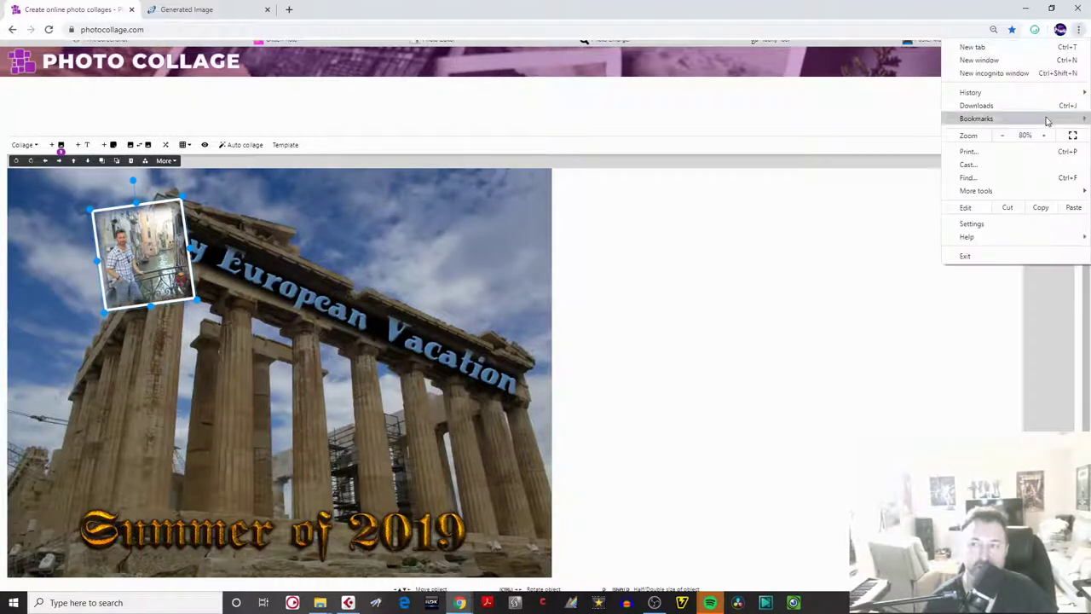
left_click(1043, 135)
left_click(1043, 136)
left_click(1043, 135)
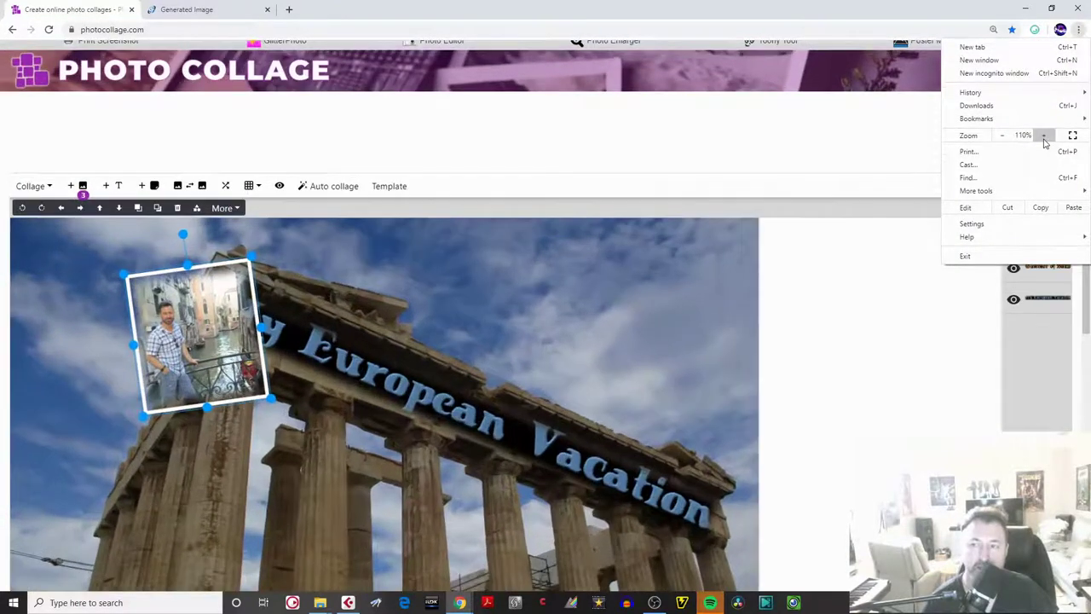
left_click(1044, 135)
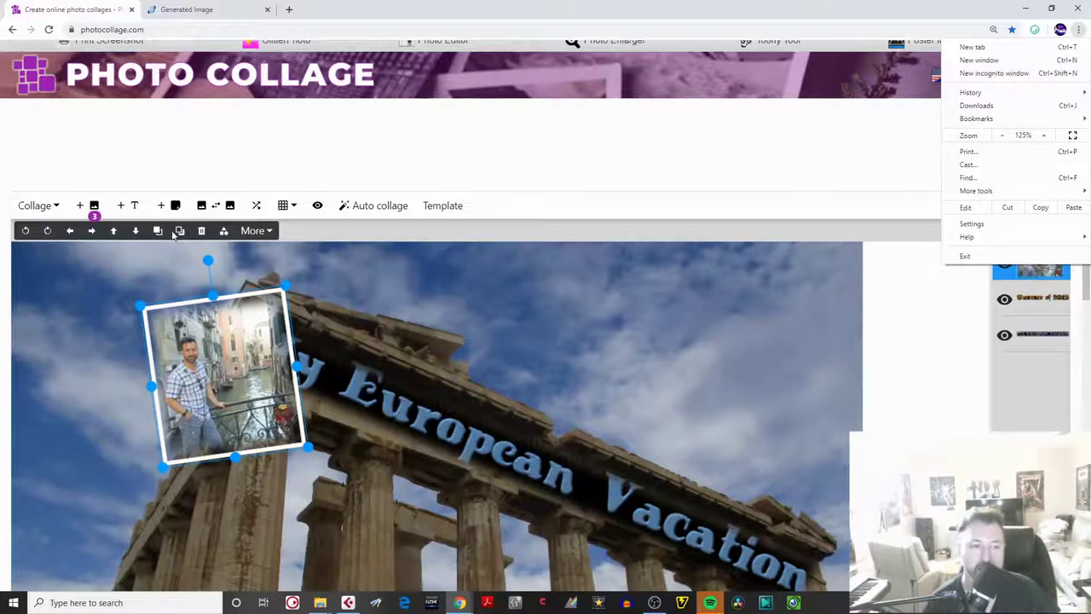
left_click(182, 234)
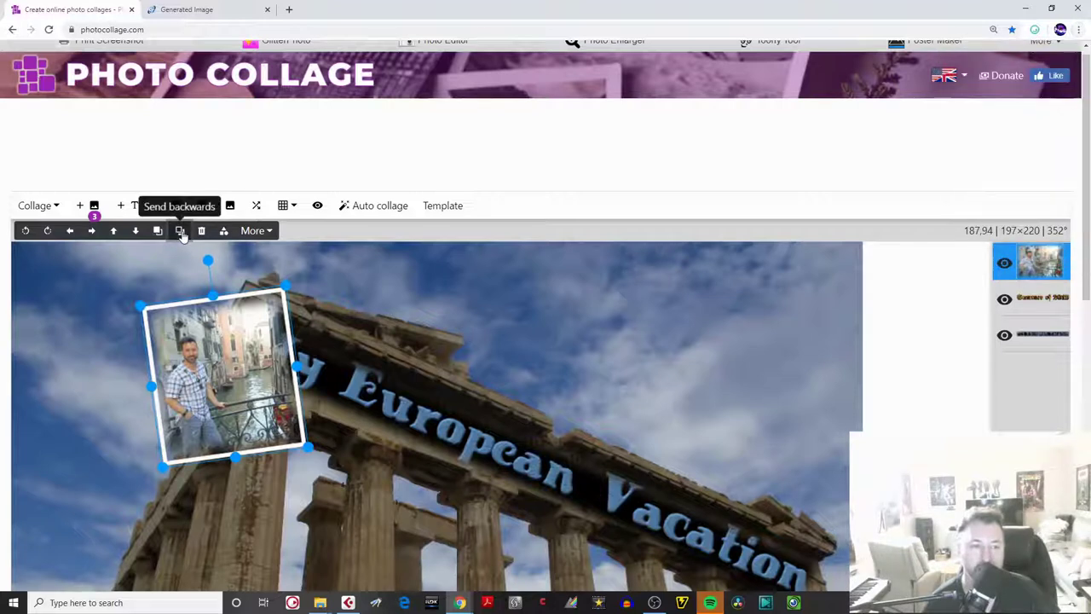
left_click(182, 234)
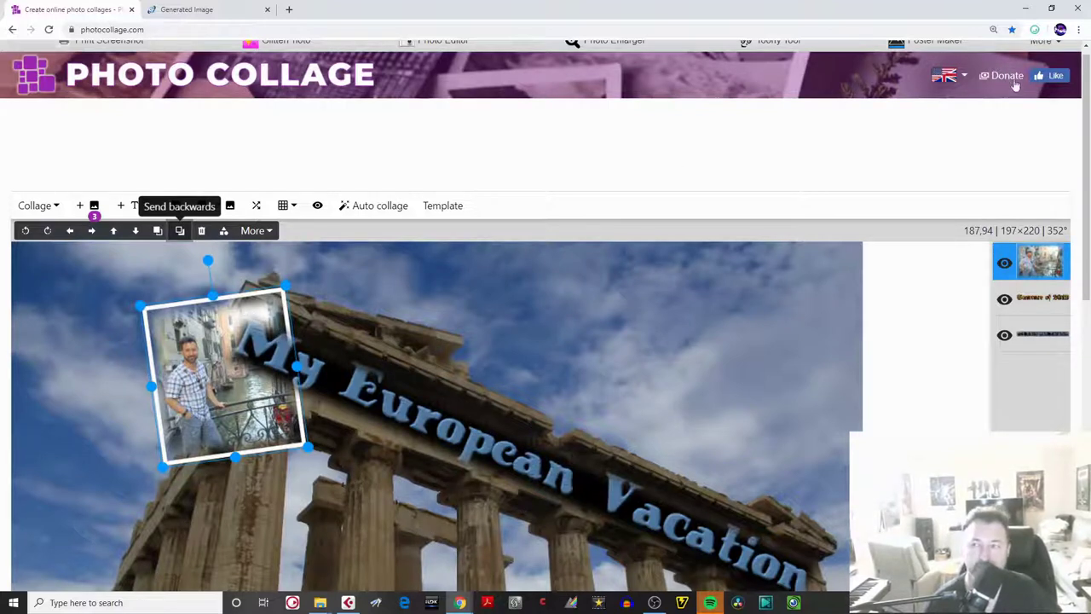
- Move the tilted Venice canal photo to the collage's upper-left corner, clear of the title, and deselect it
left_click_drag(1084, 61, 1084, 56)
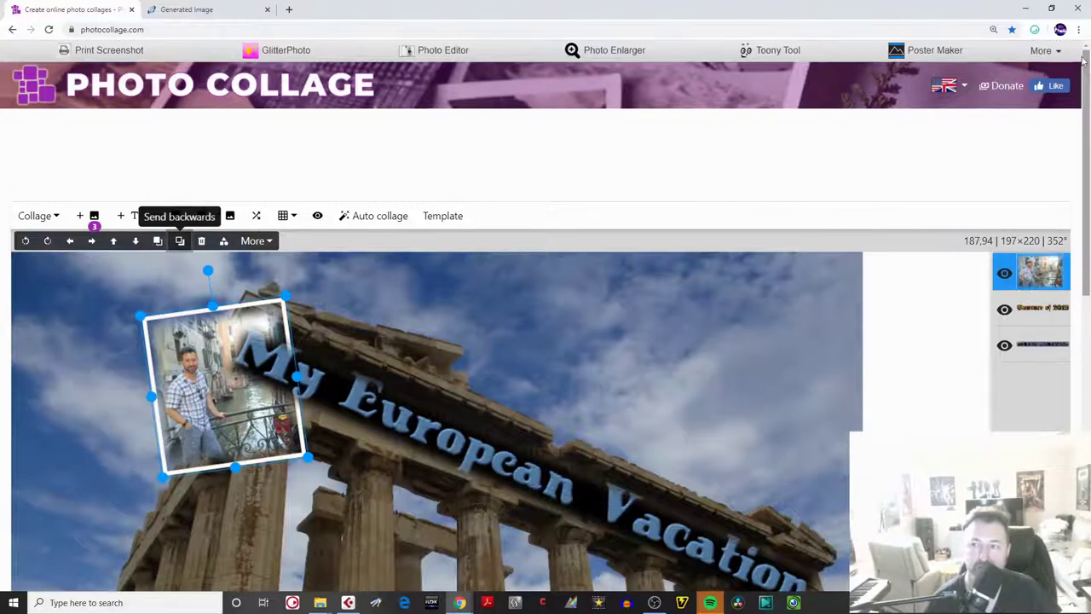
left_click(1079, 30)
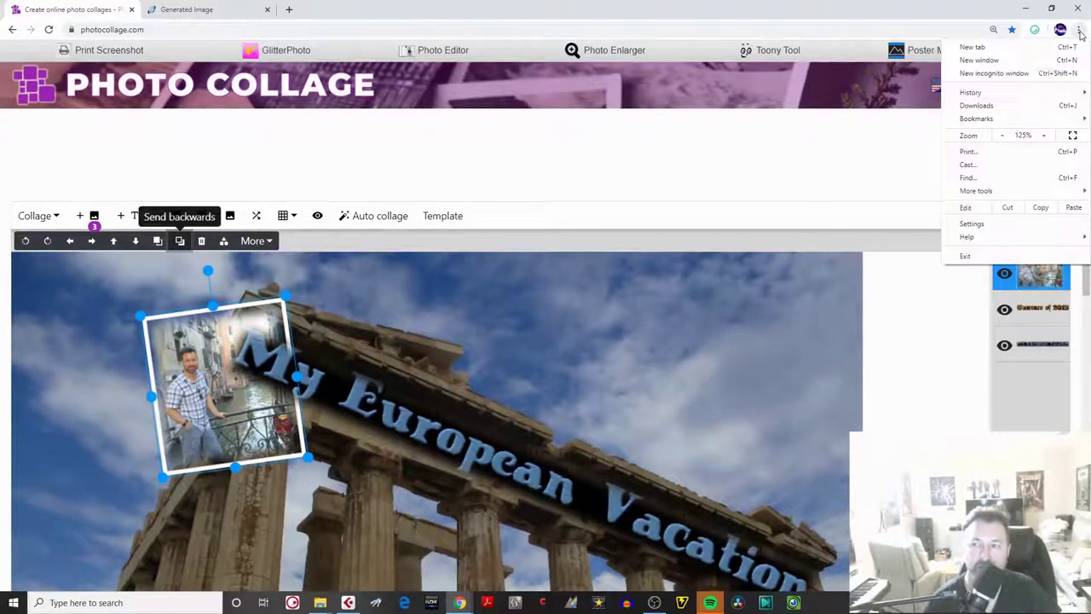
left_click(1003, 135)
left_click(1004, 136)
left_click(1003, 136)
left_click(1005, 136)
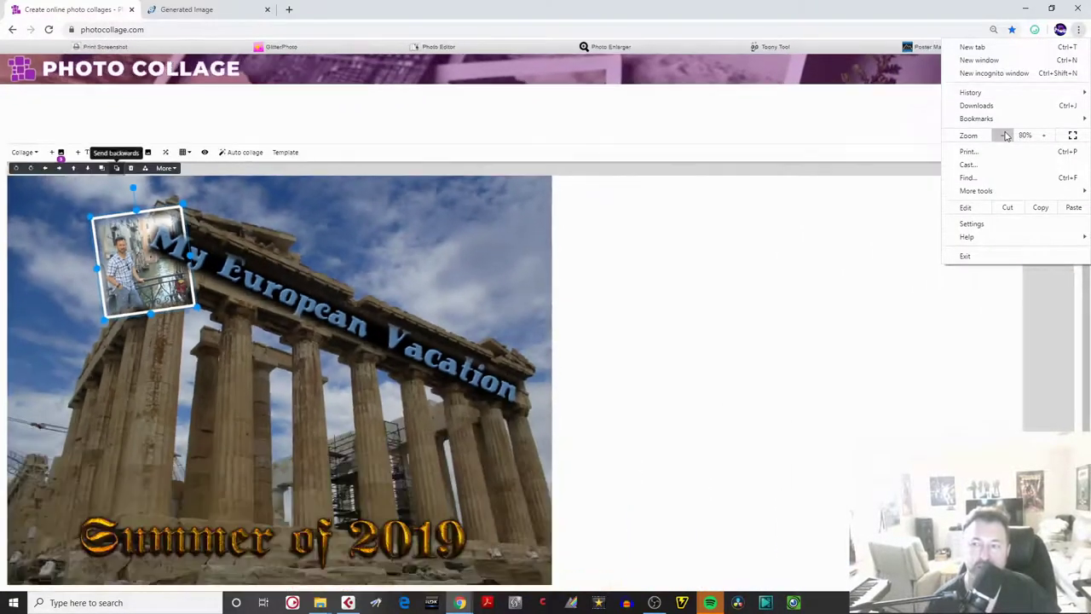
left_click(649, 249)
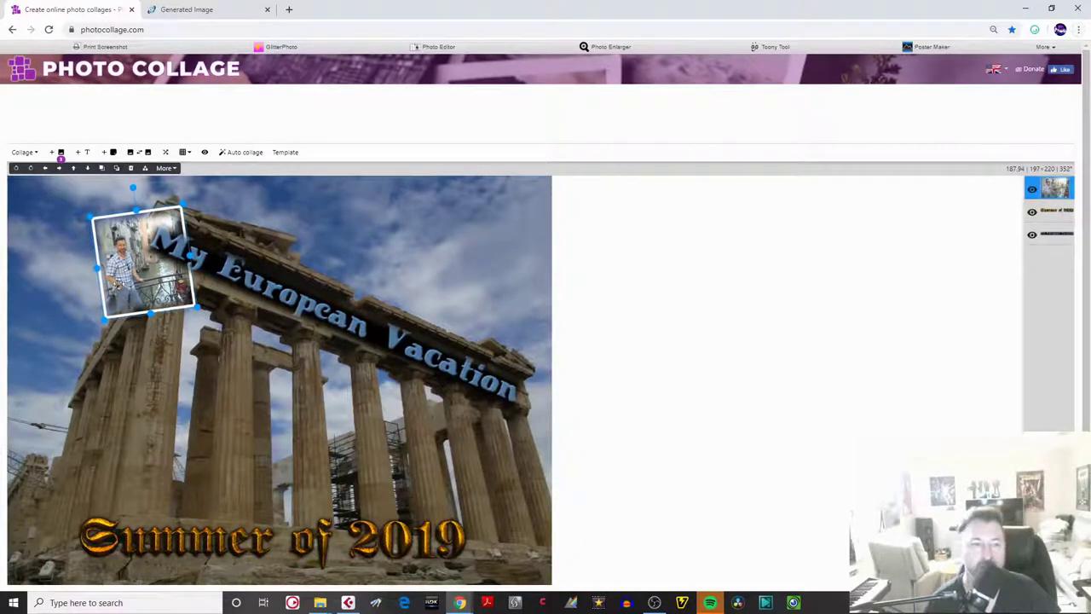
left_click_drag(128, 266, 298, 291)
left_click_drag(286, 295, 60, 247)
left_click(137, 370)
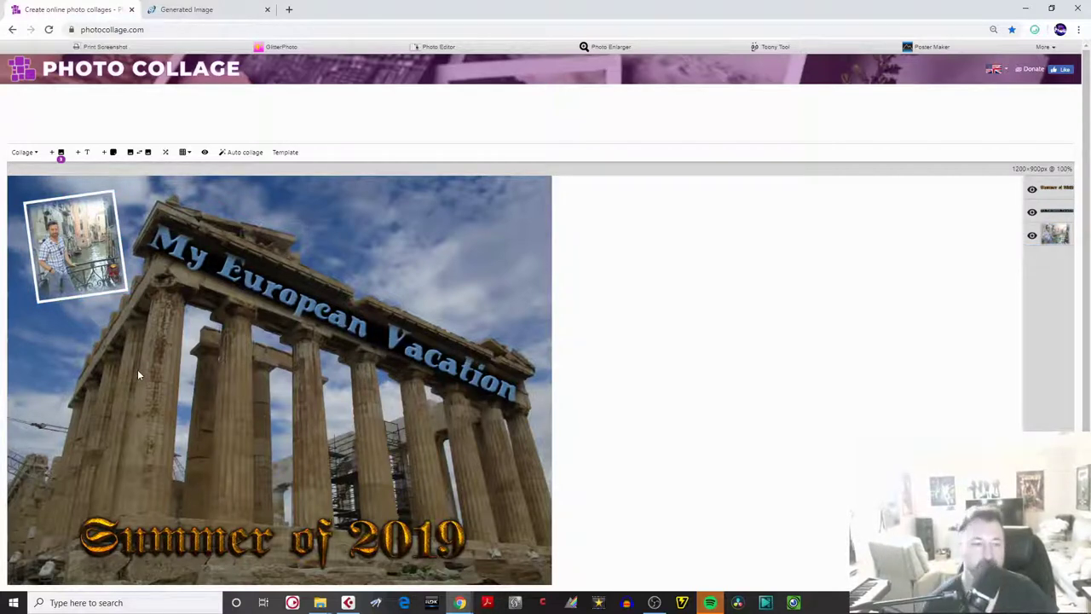
- Add photo IMG_0878 to the collage, resize it to about 230 × 243, and place it over the temple's front columns
mouse_move(319, 603)
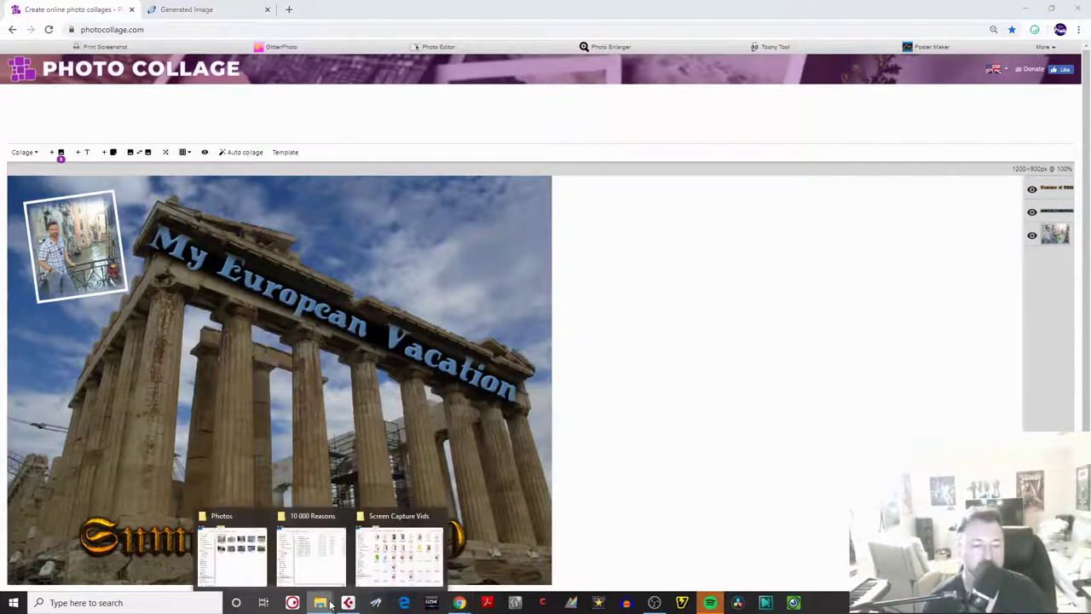
left_click(242, 568)
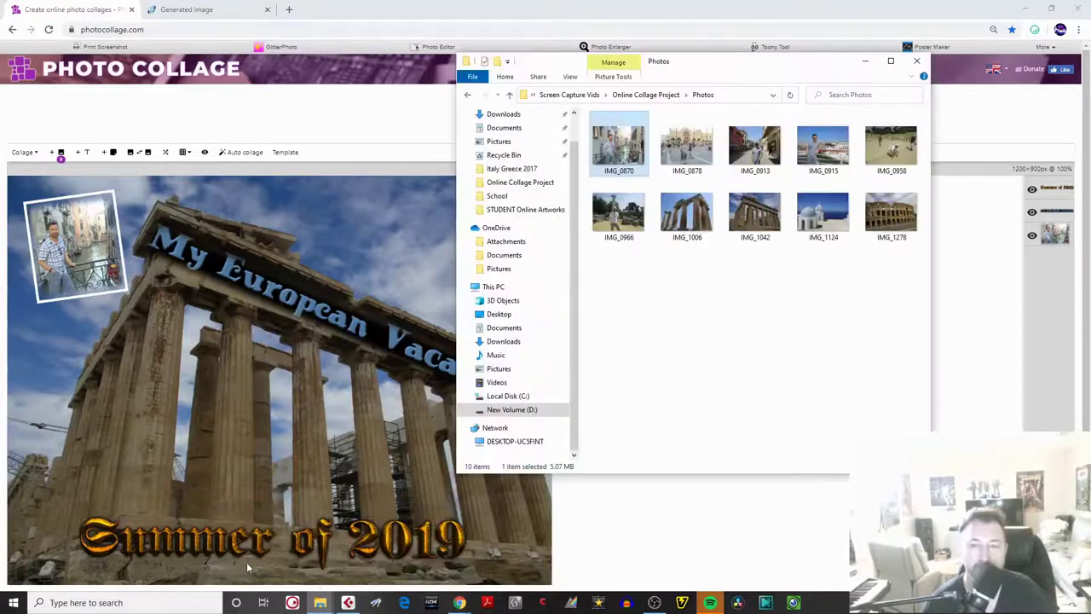
left_click(685, 151)
left_click_drag(685, 152, 217, 366)
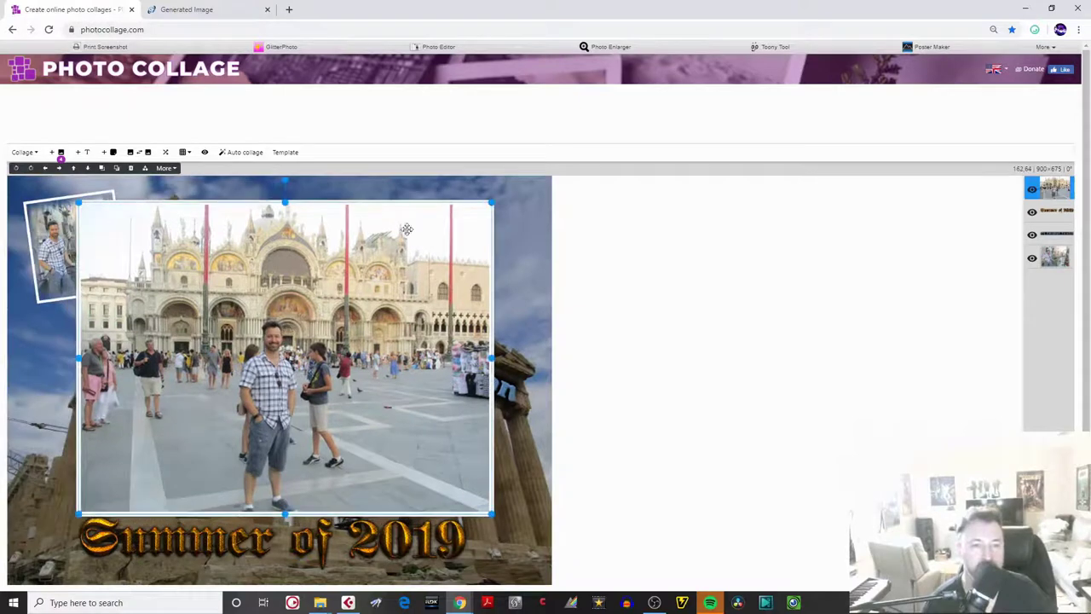
left_click_drag(490, 202, 187, 364)
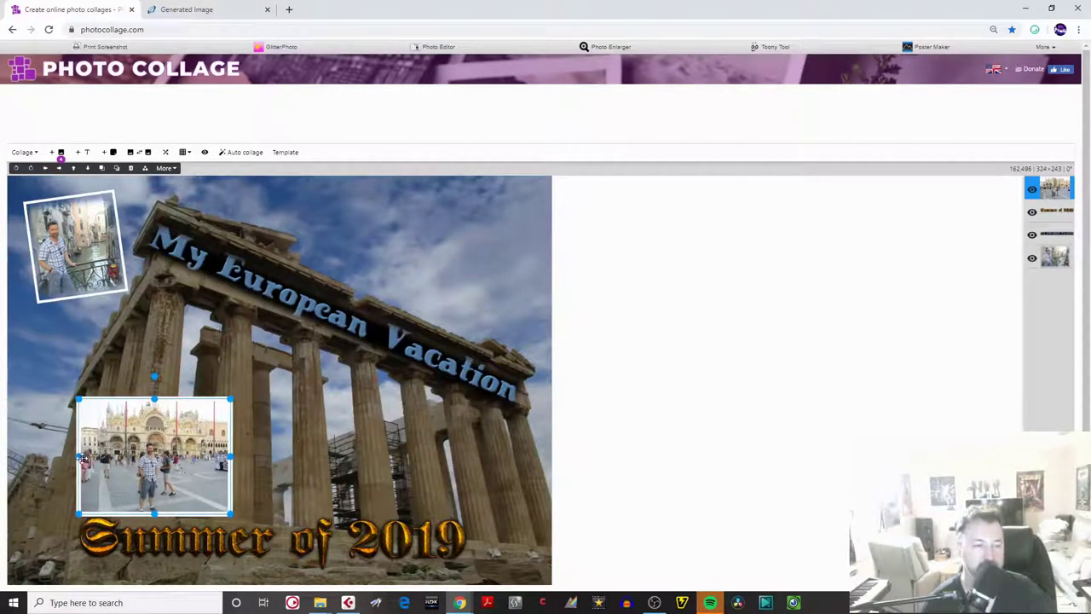
left_click_drag(78, 457, 194, 386)
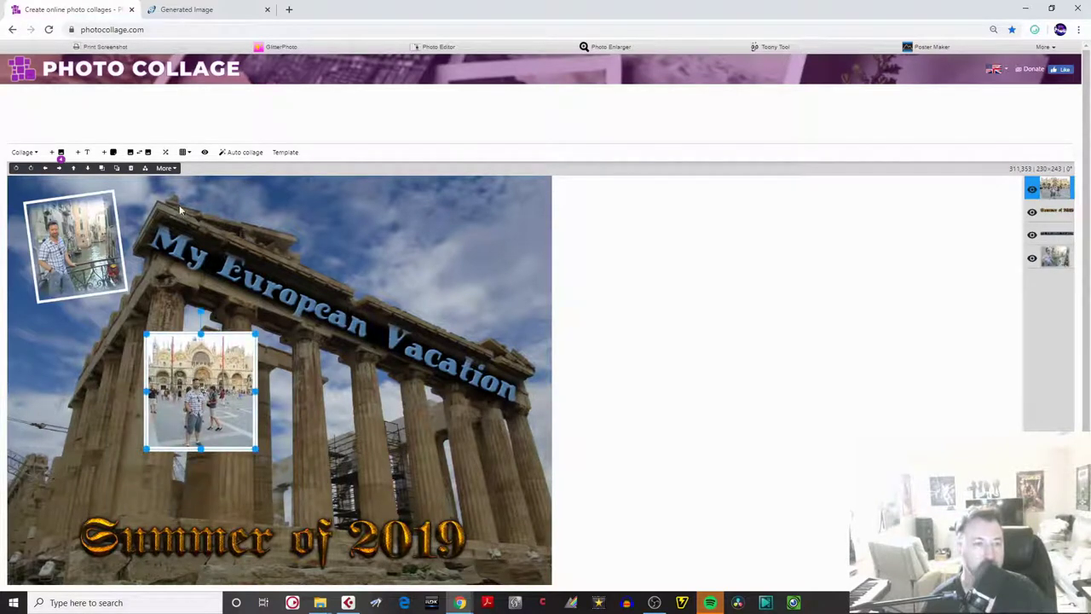
- Give the Venice square photo a border of 3 and a blur edge of 30
double_click(194, 411)
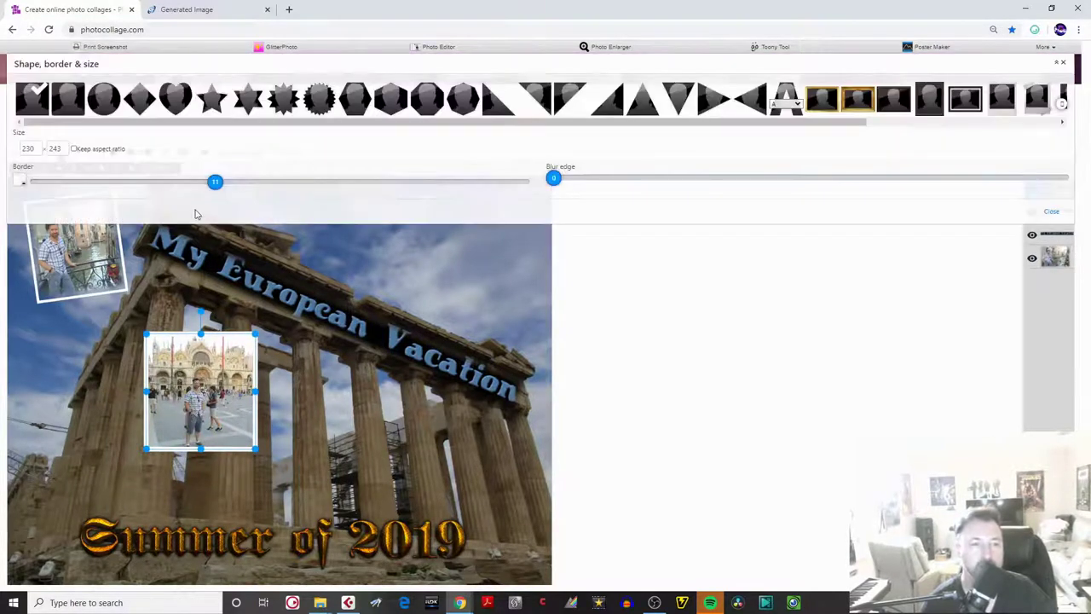
left_click_drag(204, 184, 90, 207)
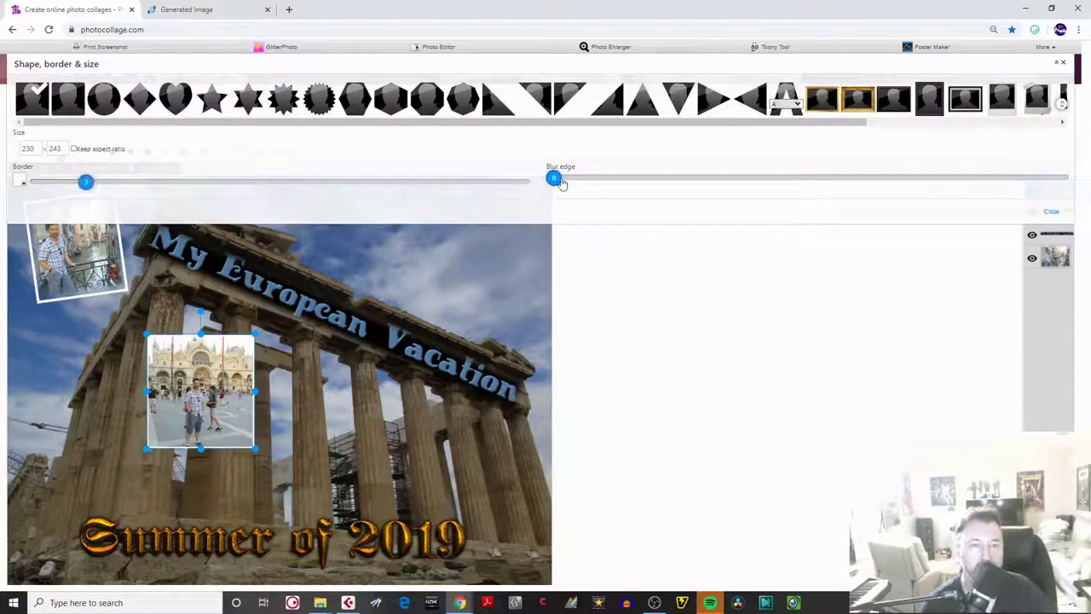
left_click_drag(562, 184, 866, 186)
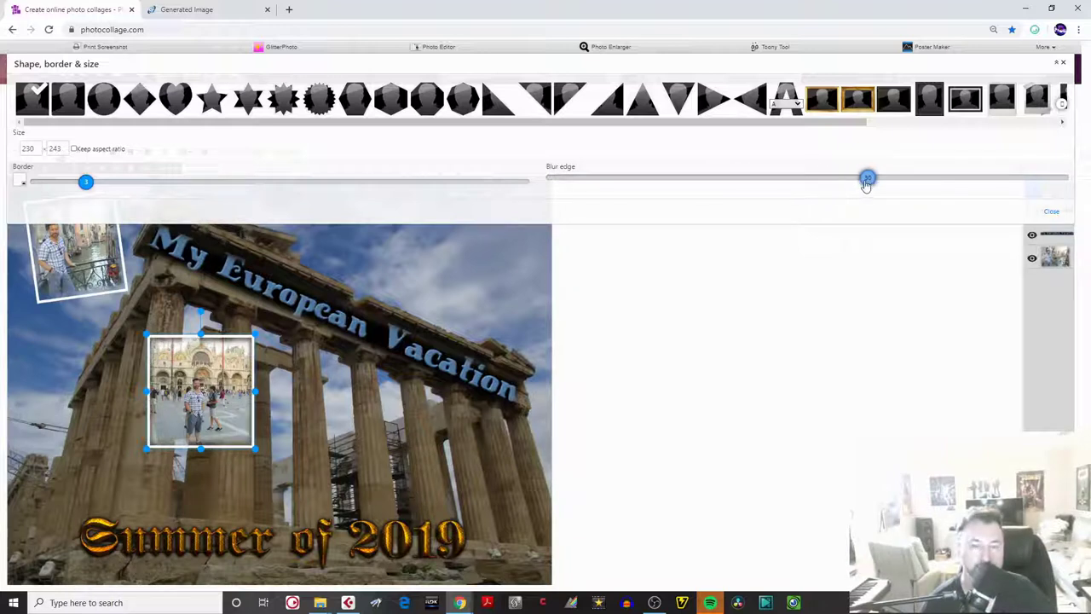
left_click(1052, 212)
- Place the Venice square photo beneath the start of "European", sent backwards behind the title, and deselect it
left_click_drag(196, 387, 230, 313)
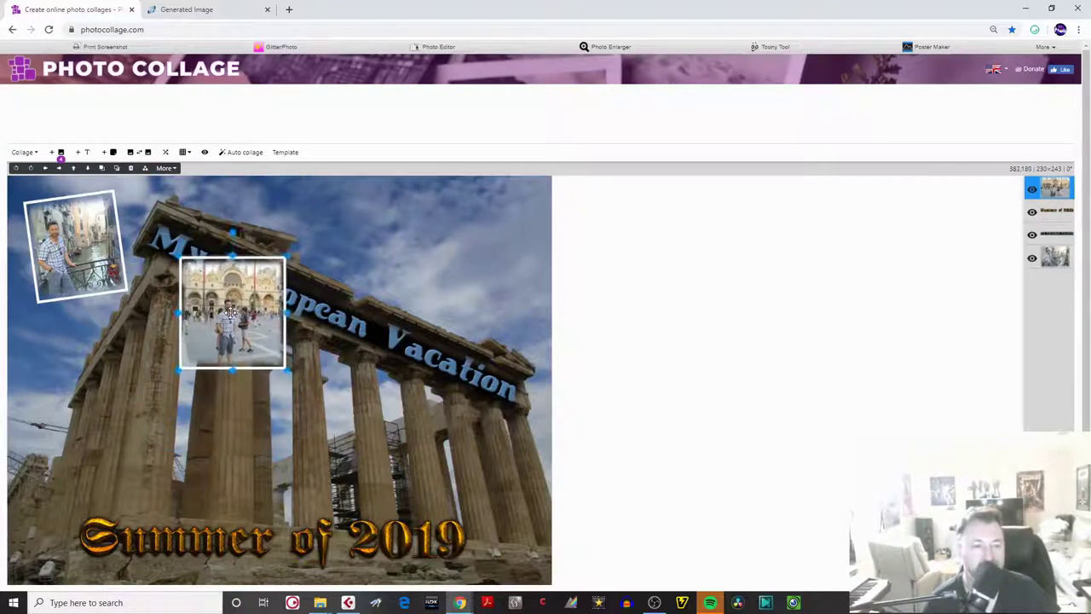
left_click(117, 169)
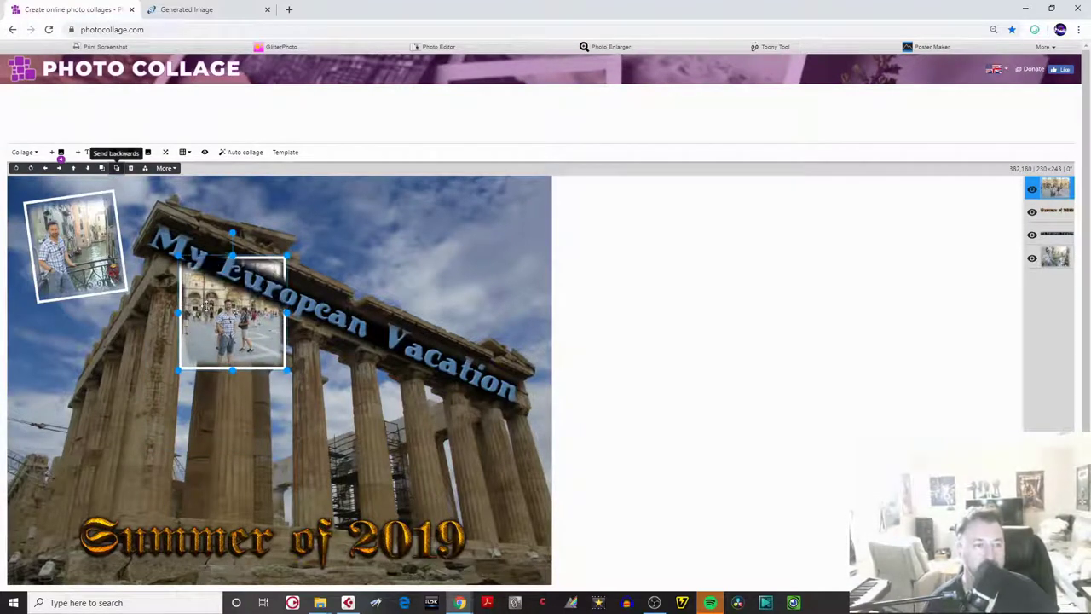
mouse_move(227, 337)
left_mouse_down()
mouse_move(236, 306)
mouse_move(251, 288)
mouse_move(270, 288)
mouse_move(282, 261)
mouse_move(207, 342)
left_mouse_up()
left_click(348, 457)
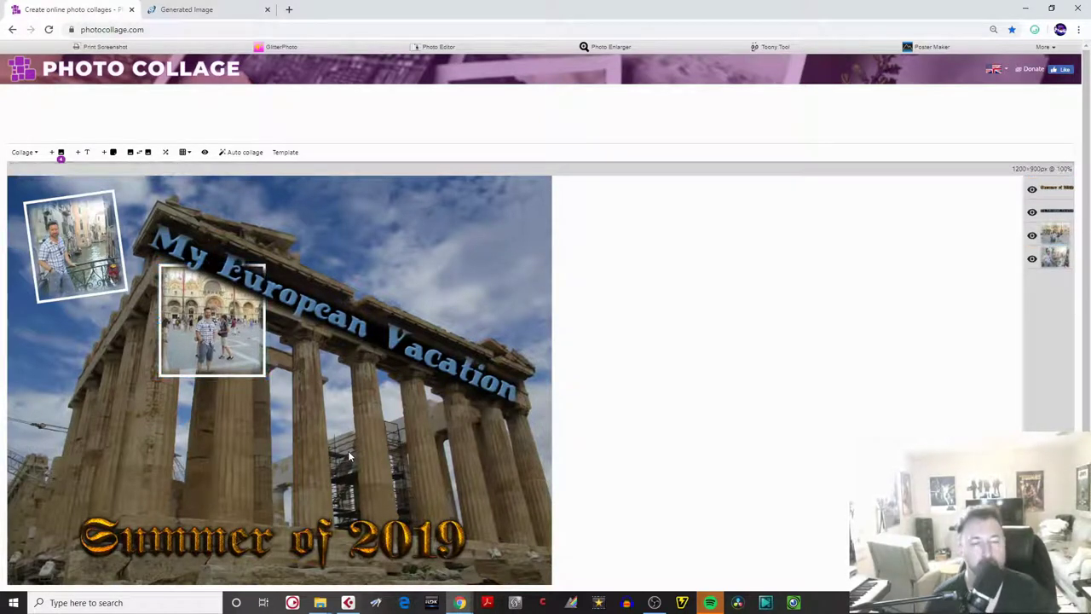
- Add photo IMG_0913 to the collage, shrink it to about 341 × 256, and place it between the two titles
mouse_move(319, 605)
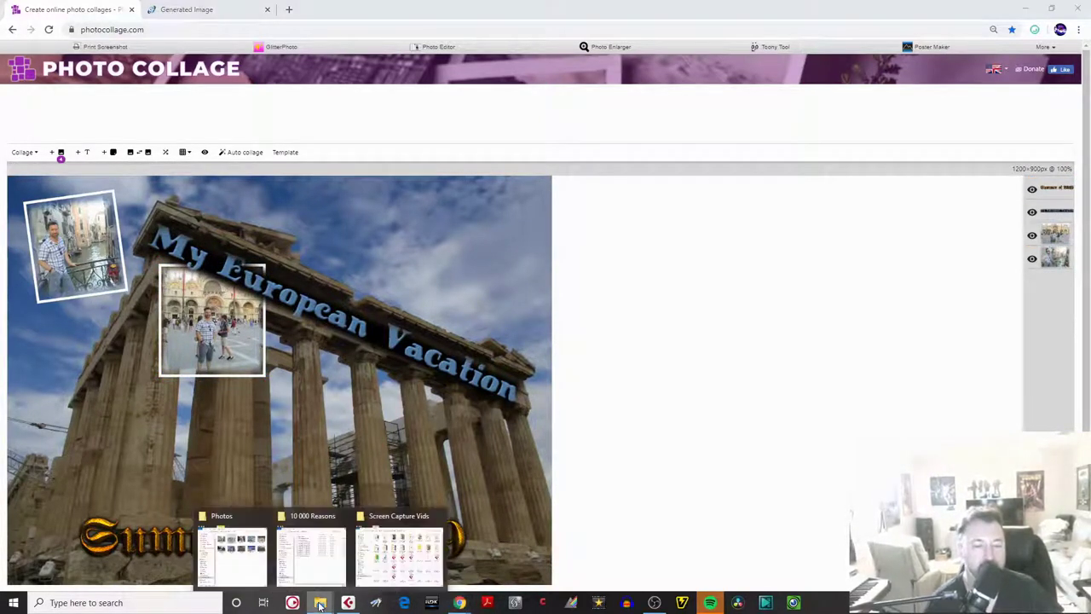
left_click(232, 556)
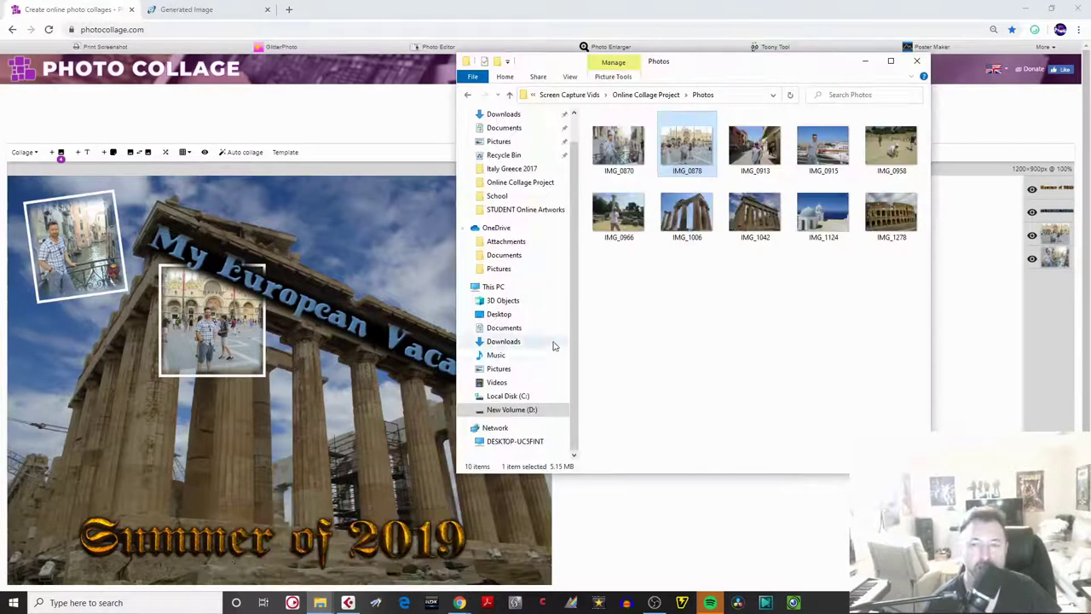
left_click_drag(759, 149, 281, 393)
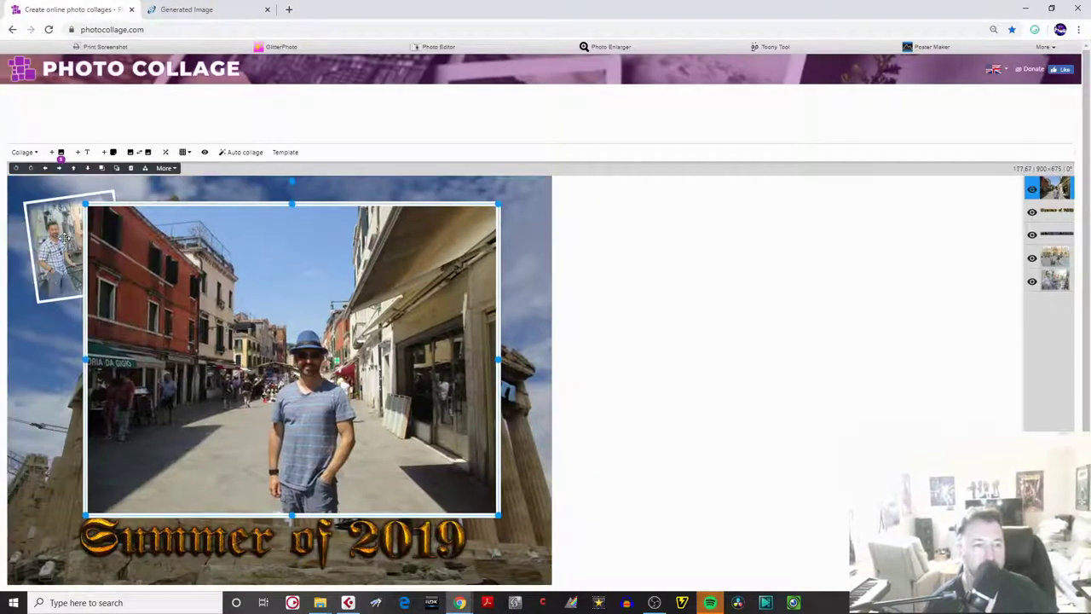
left_click_drag(109, 218, 354, 379)
left_click_drag(397, 435, 331, 416)
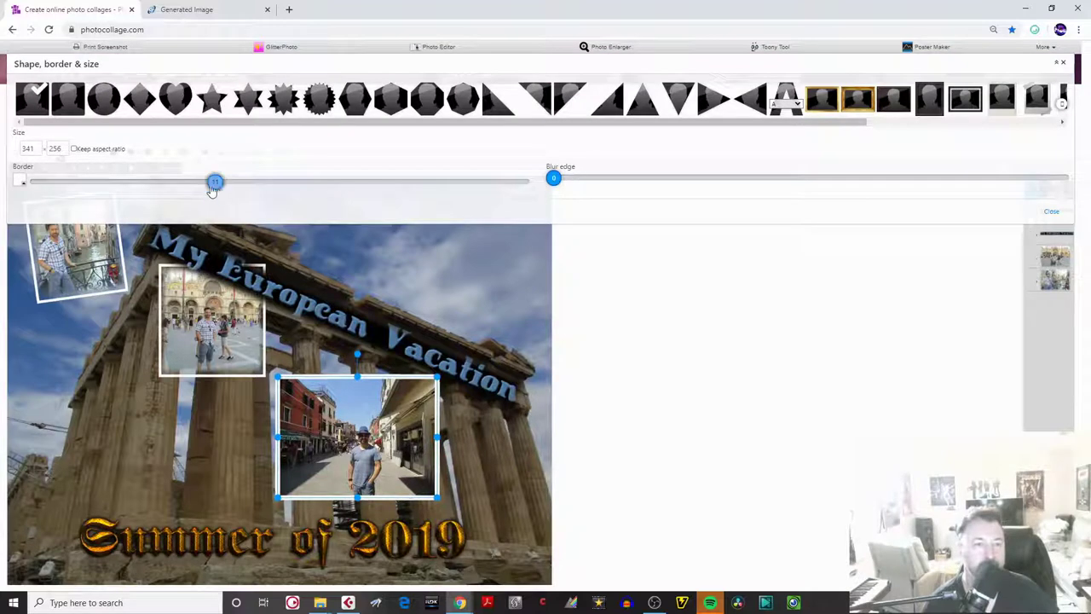
- Give the shopping street photo a border of 3 and a blur edge of 34
left_click_drag(214, 182, 83, 200)
left_click_drag(558, 181, 909, 180)
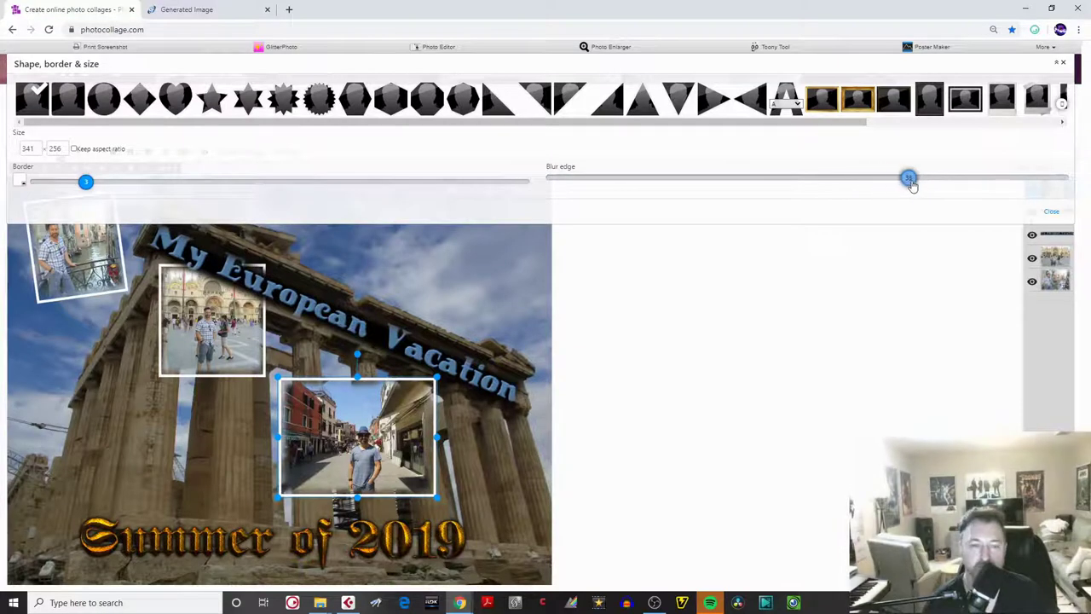
left_click(1051, 214)
- Send the shopping street photo behind the "My European Vacation" title and place it, tilted slightly clockwise, in the sky above the title's middle
left_click_drag(400, 396, 442, 303)
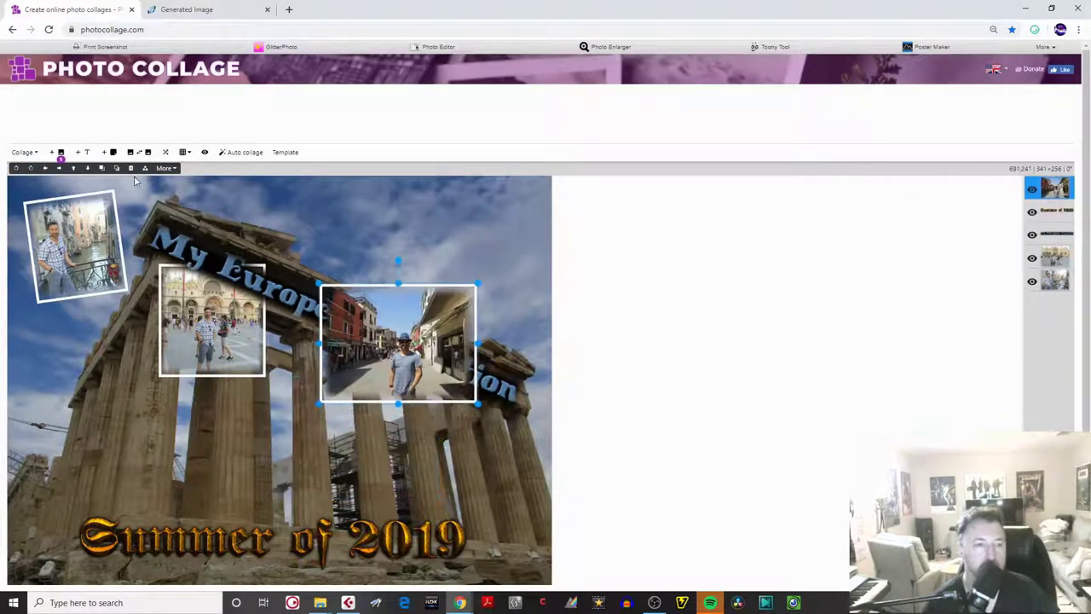
left_click(120, 171)
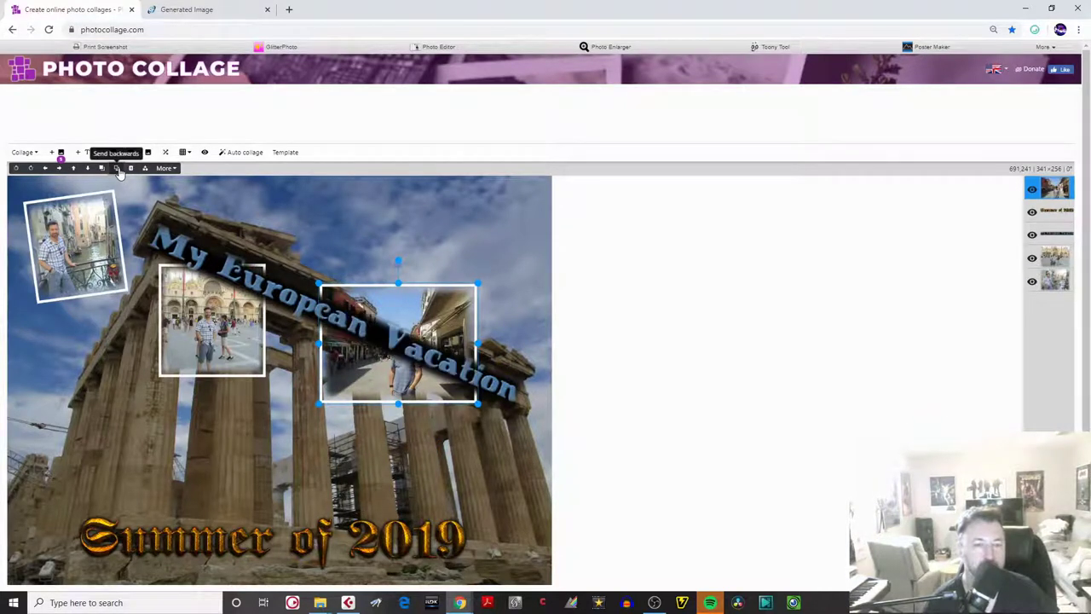
left_click_drag(391, 294, 387, 181)
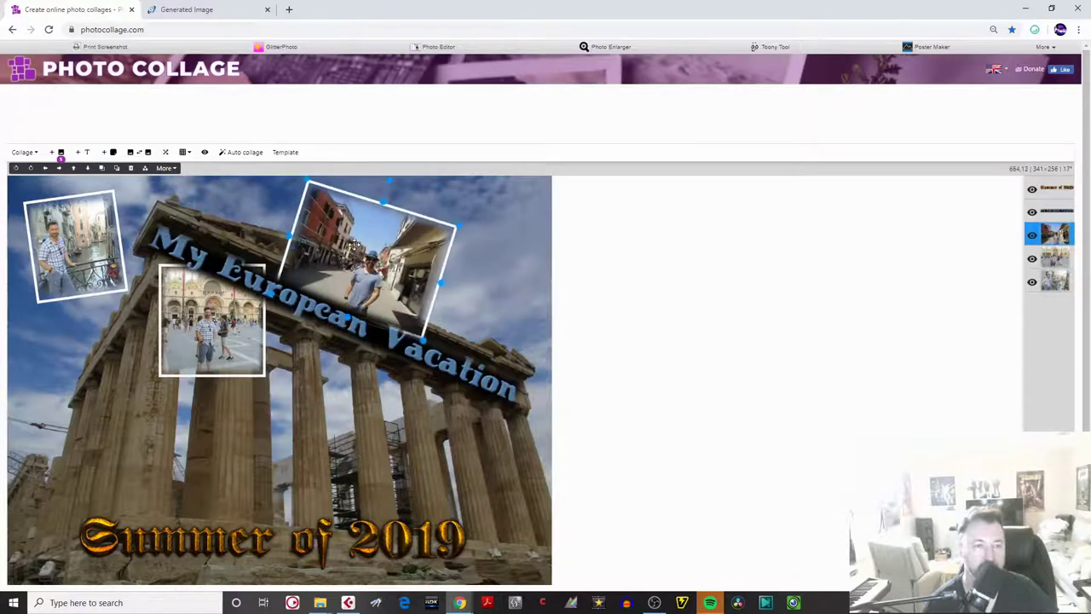
mouse_move(352, 245)
left_mouse_down()
mouse_move(345, 271)
mouse_move(359, 248)
left_mouse_up()
left_click_drag(394, 189, 381, 181)
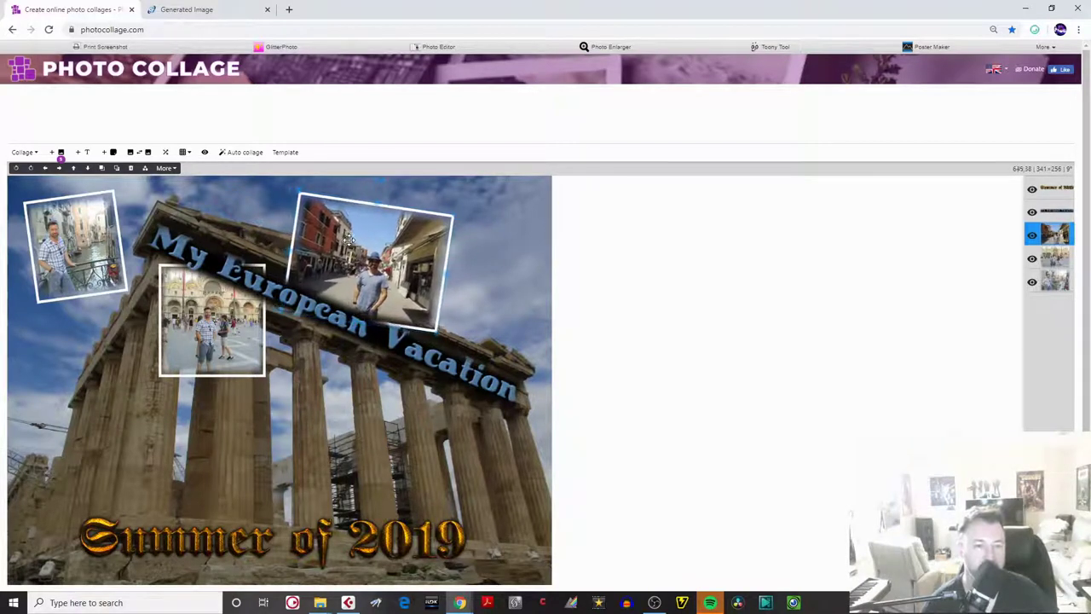
left_click(413, 462)
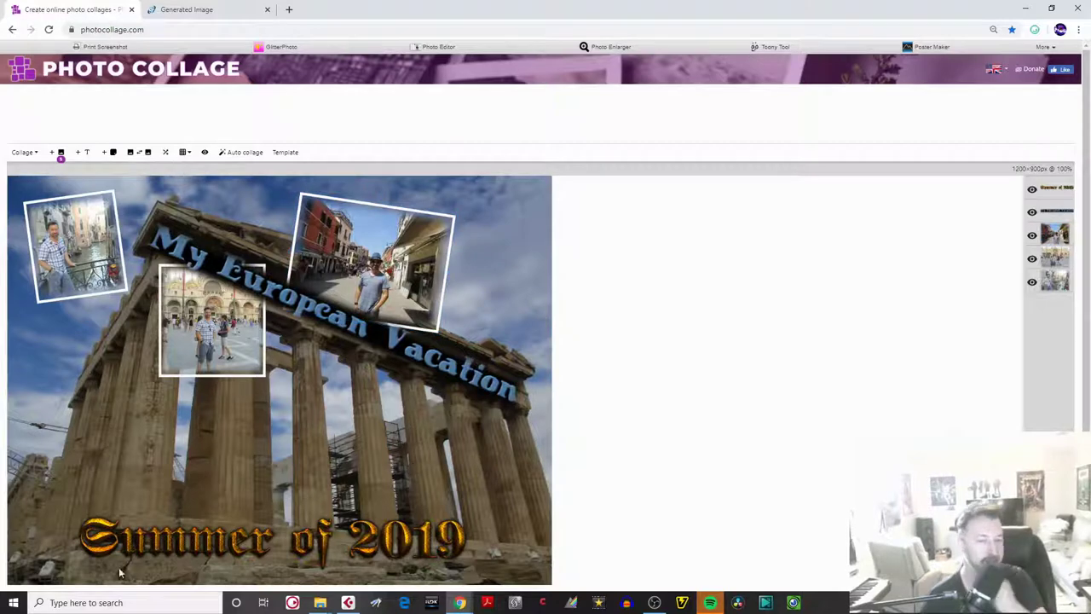
- Add photo IMG_0915 to the collage, shrink it to about 314 × 236, and place it over the end of the "Vacation" title
mouse_move(319, 604)
left_click(239, 548)
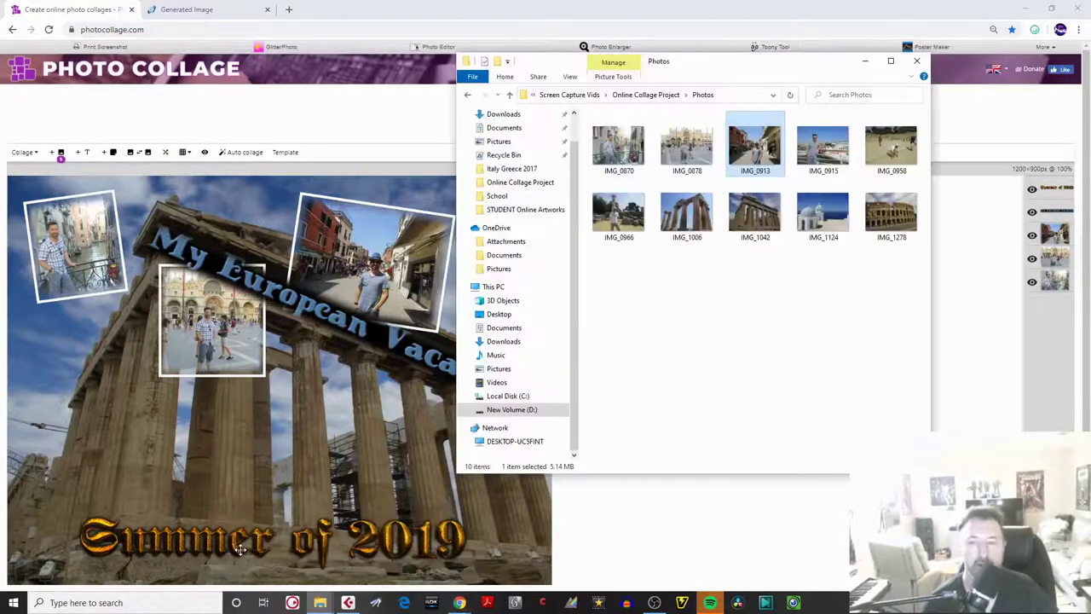
left_click_drag(823, 147, 228, 387)
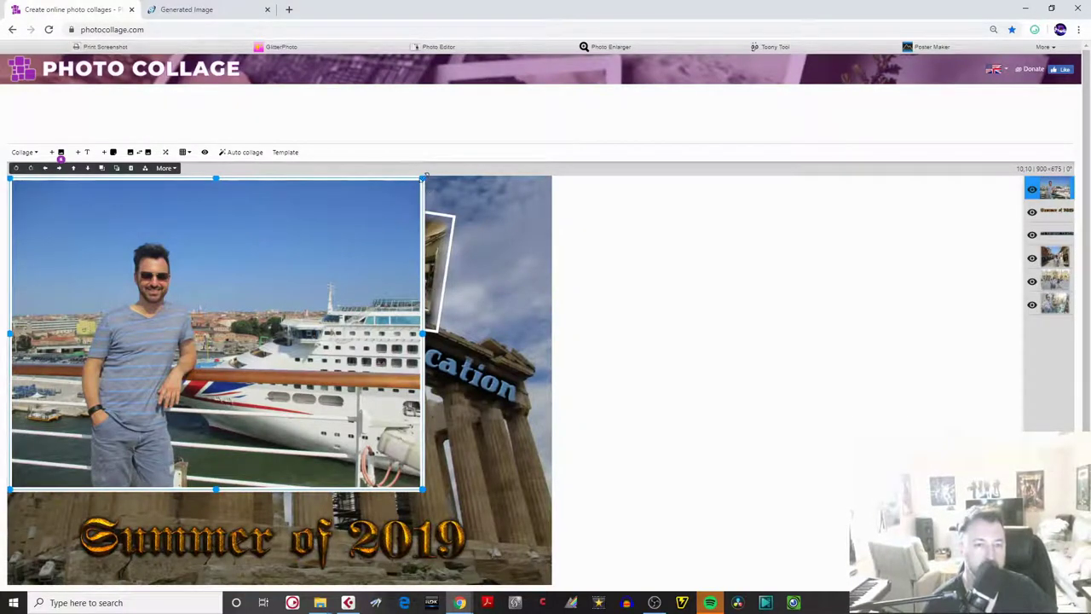
left_click_drag(424, 176, 158, 377)
left_click_drag(81, 429, 428, 394)
- Give the cruise ship photo a border of 3 and a blur edge of 36
double_click(428, 417)
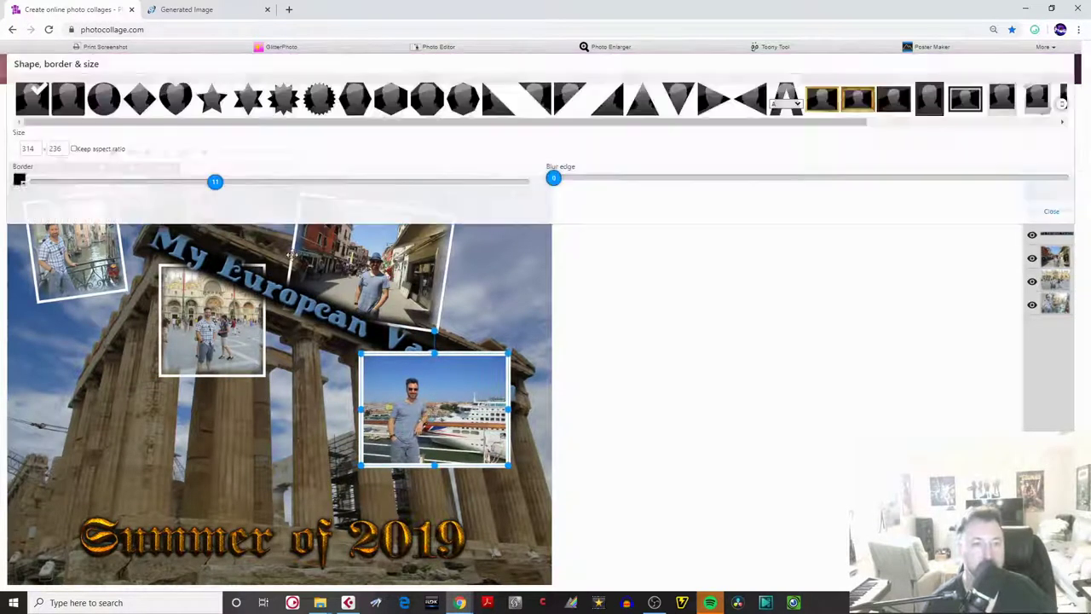
left_click_drag(214, 183, 86, 192)
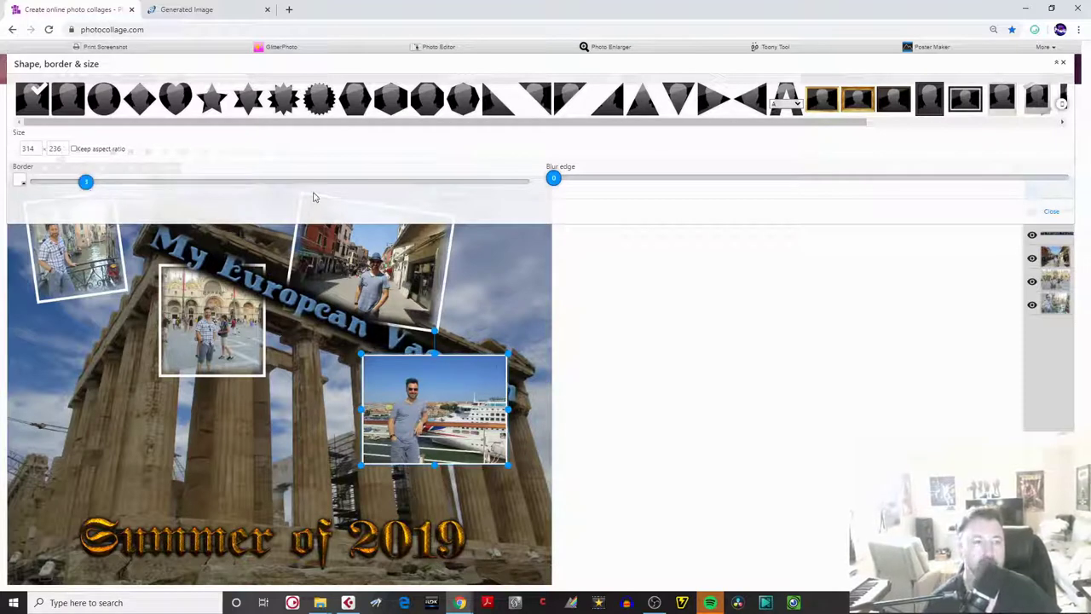
left_click_drag(554, 179, 929, 182)
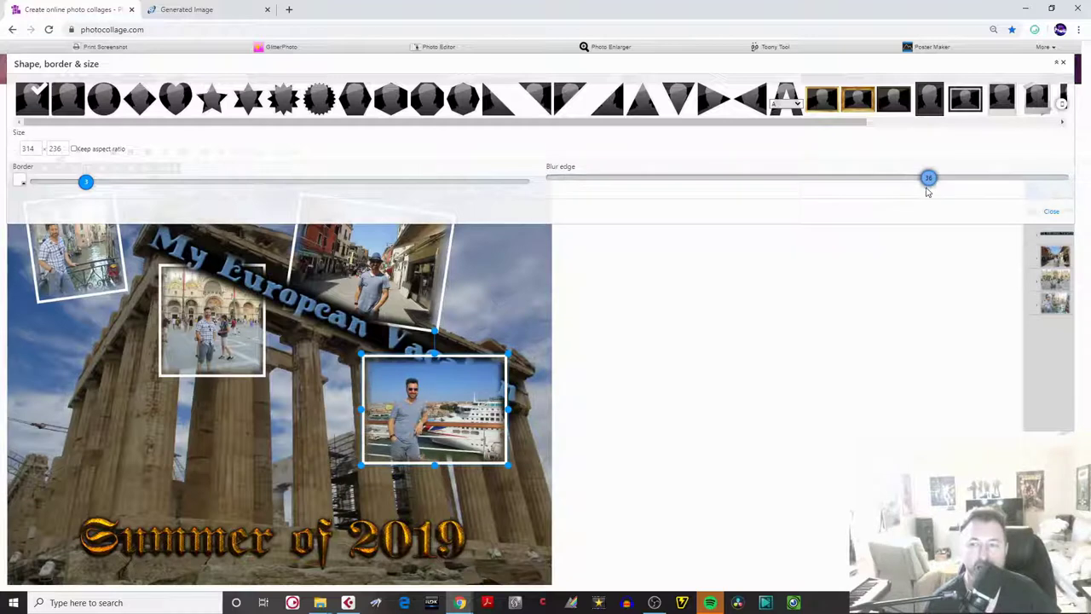
left_click(1052, 213)
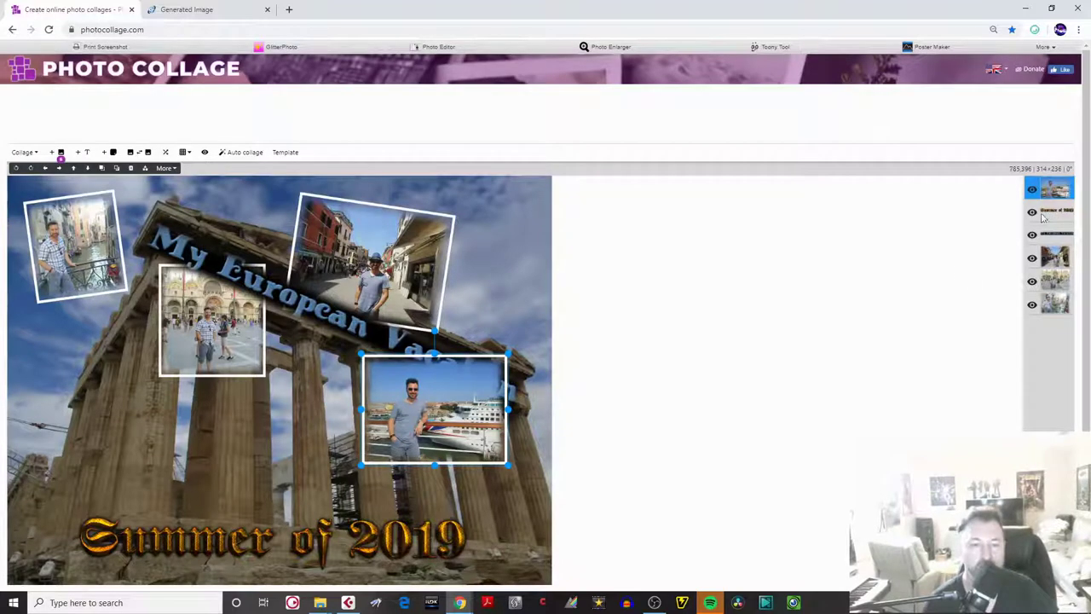
- Send the cruise ship photo behind the "My European Vacation" title, shift it toward the collage's right edge, and deselect it
left_click(118, 170)
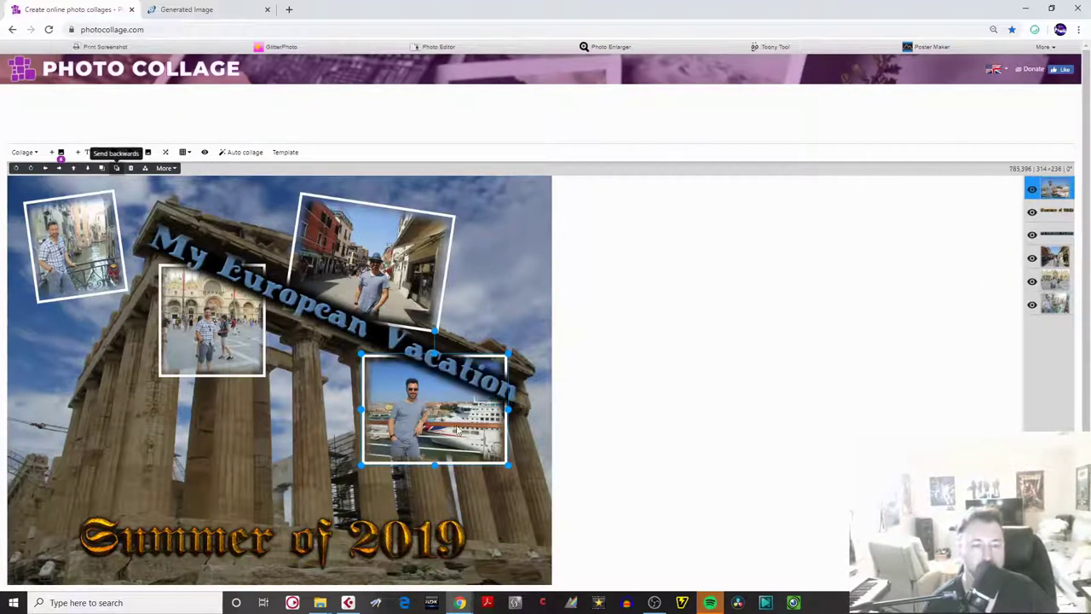
left_click_drag(454, 409, 483, 411)
left_click(515, 500)
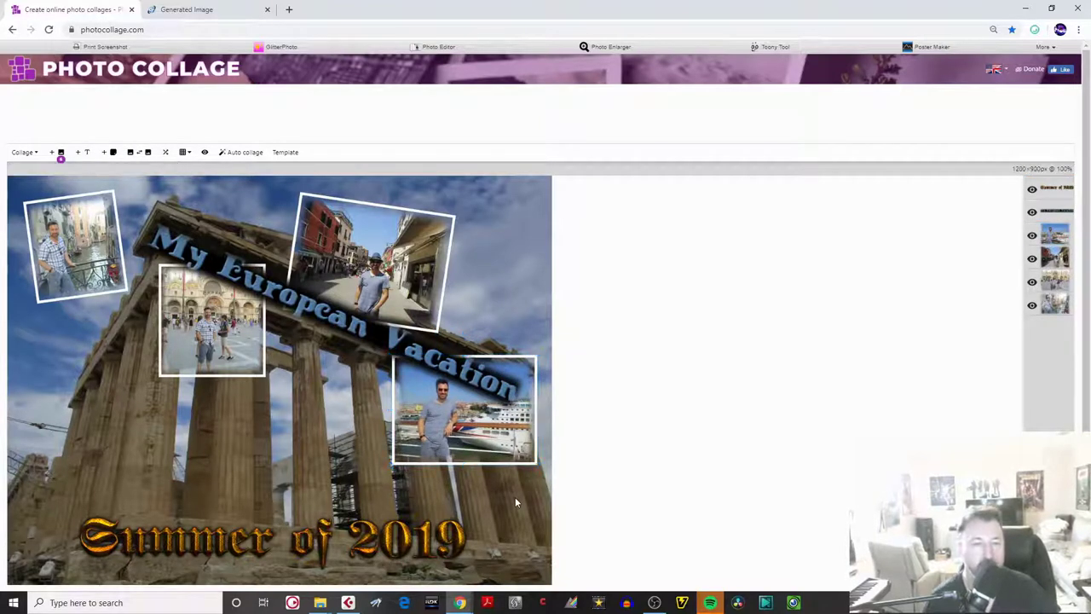
- Add photo IMG_0958 to the collage and shrink it to about 292 × 219, just above "2019"
mouse_move(321, 606)
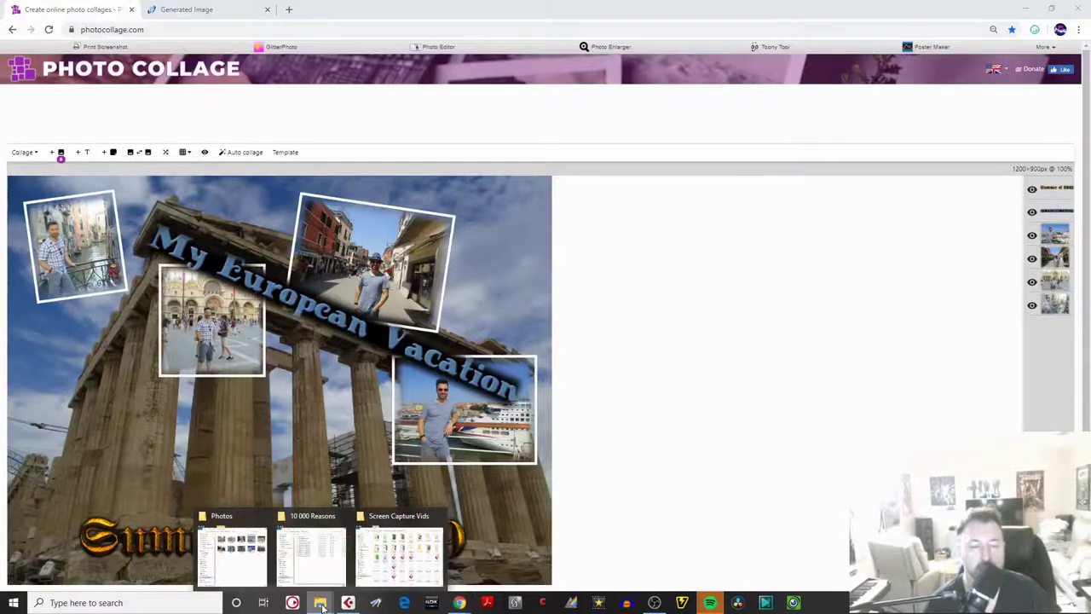
left_click(238, 572)
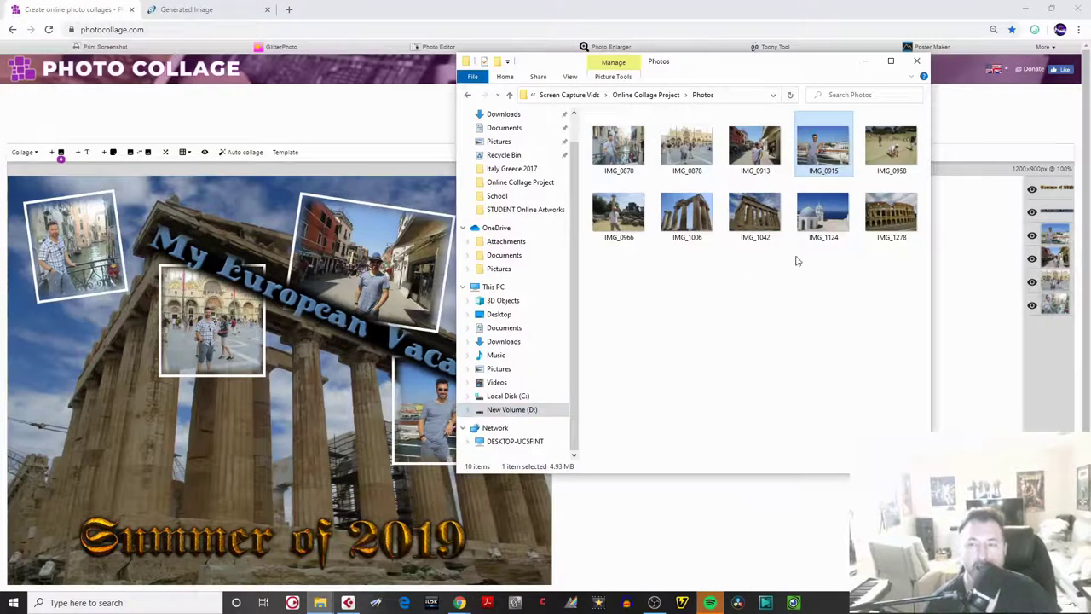
left_click_drag(891, 147, 217, 415)
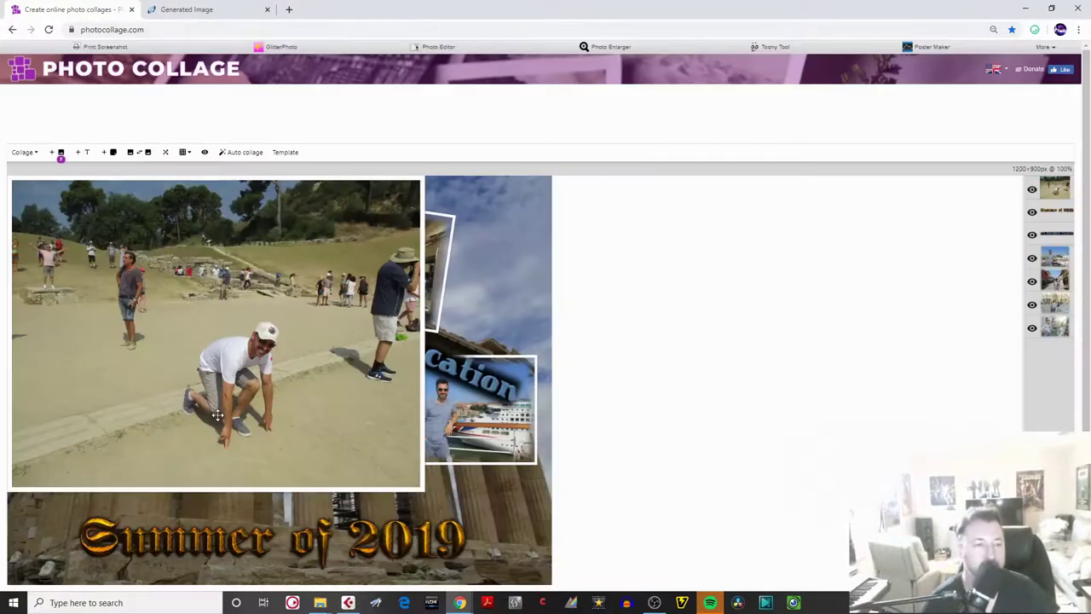
left_click_drag(172, 280, 188, 305)
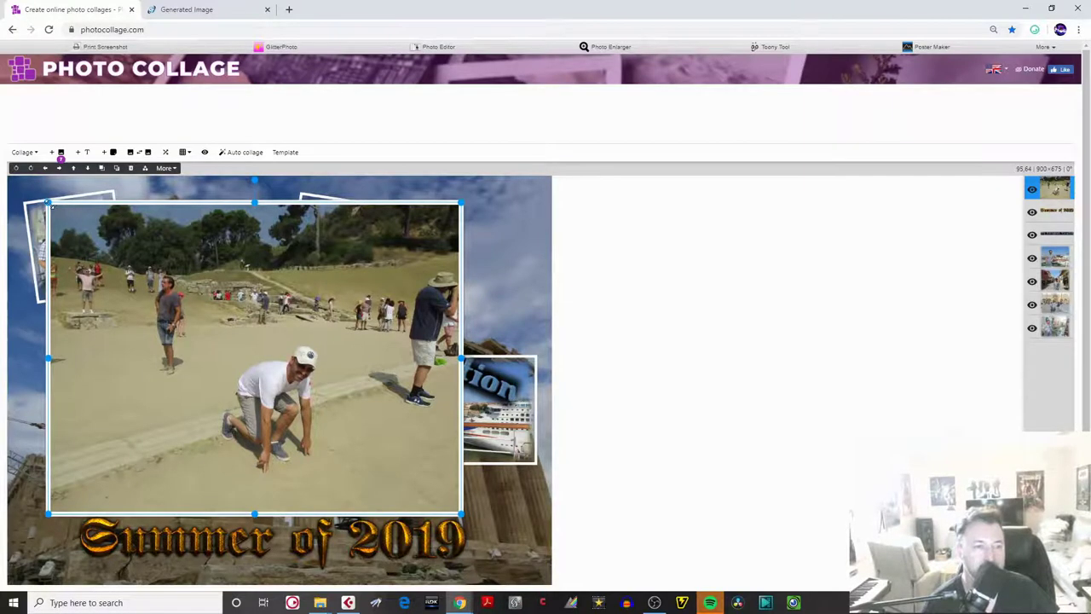
left_click_drag(49, 204, 81, 227)
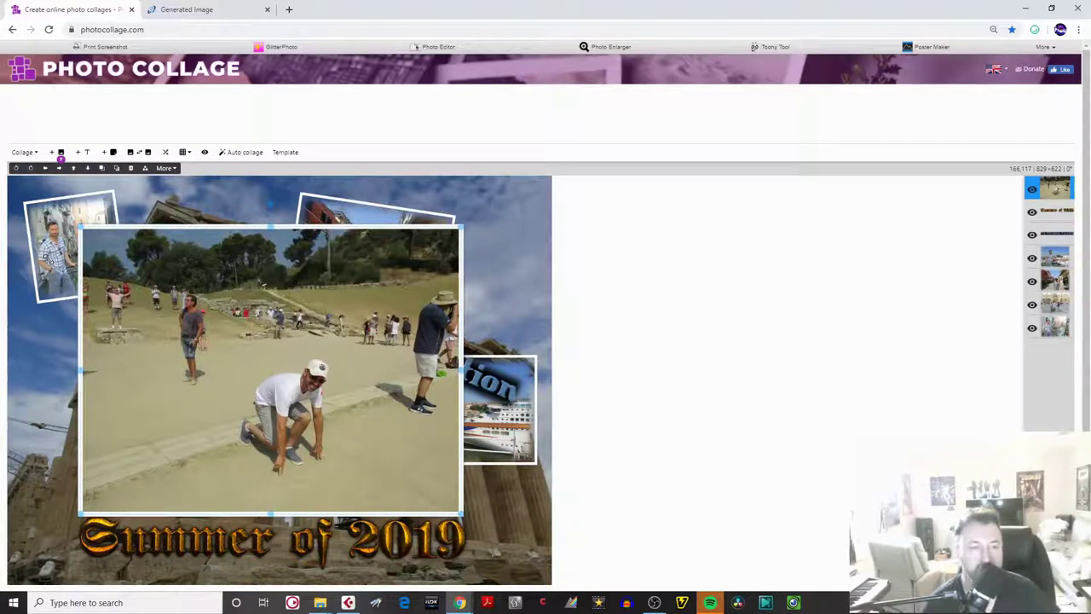
left_click_drag(81, 227, 281, 454)
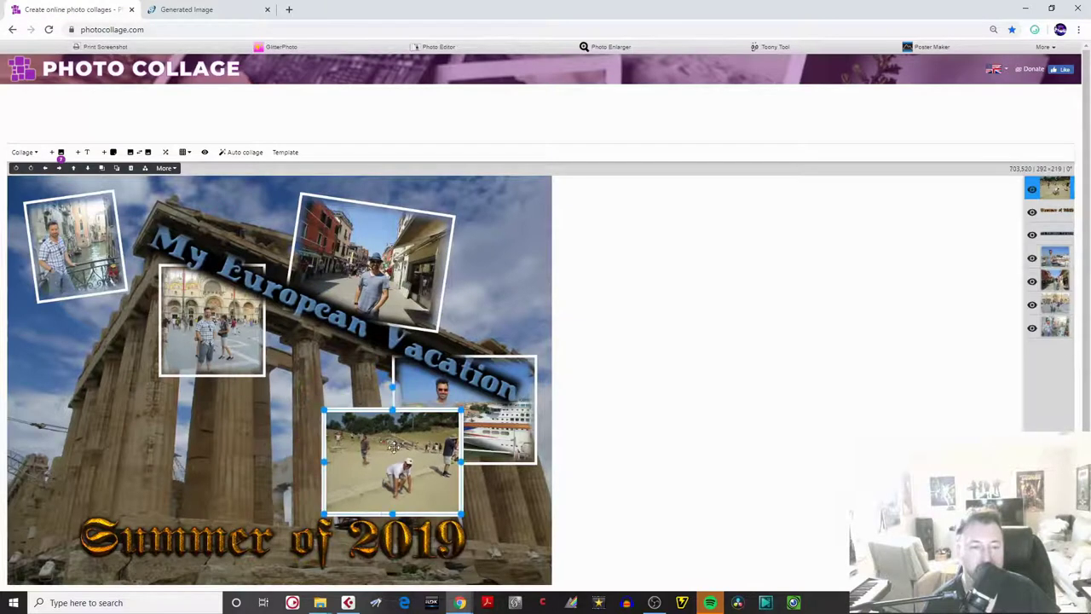
- Move the sandy-field photo to the collage's lower-left area and give it a border of 4 and a blur edge of 33
left_click_drag(384, 445, 82, 420)
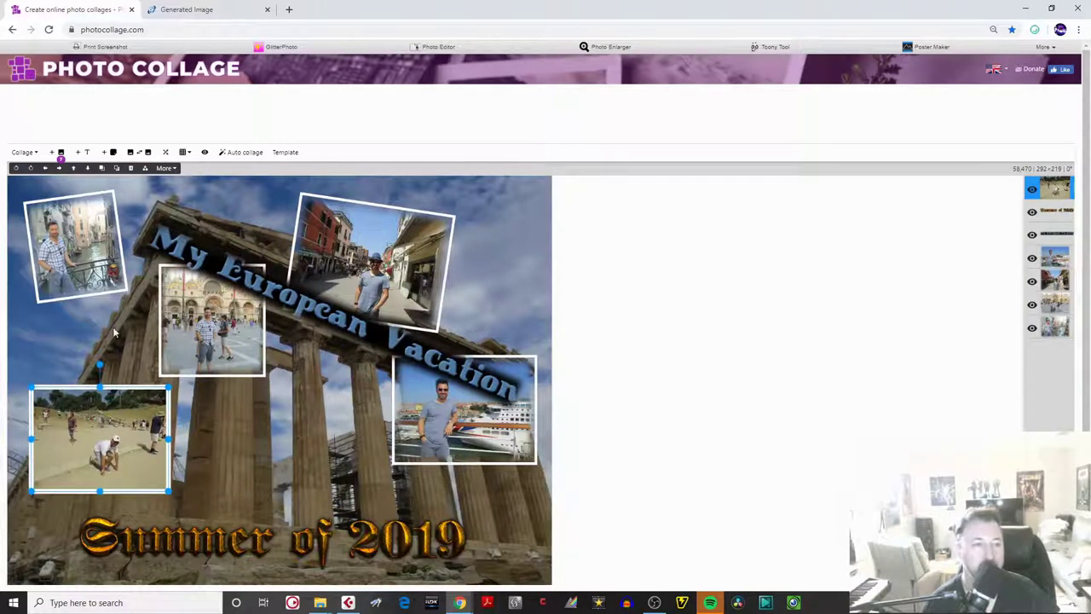
double_click(98, 459)
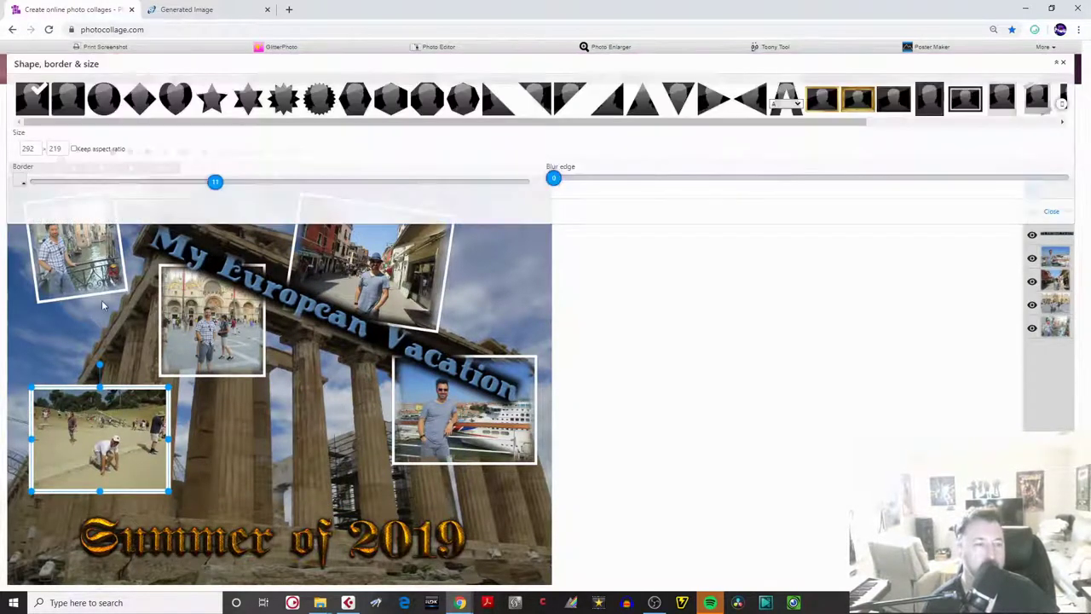
left_click_drag(215, 193, 101, 203)
left_click_drag(559, 183, 892, 197)
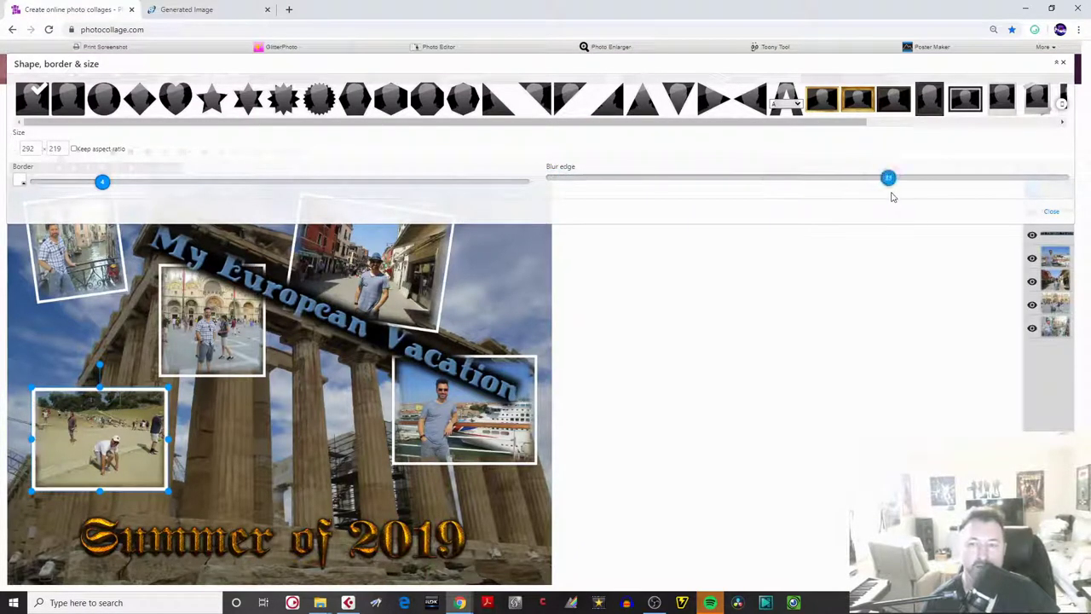
left_click(1052, 214)
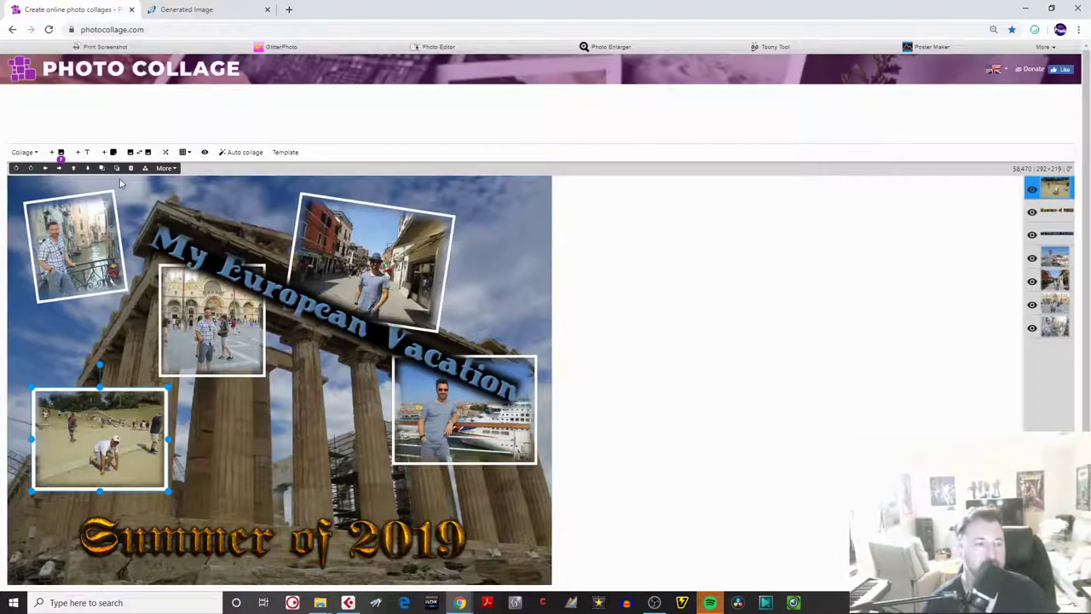
- Shift the sandy-field photo up against the square plaza photo, send it behind the titles and the street photo, and deselect it
left_click_drag(109, 413, 127, 385)
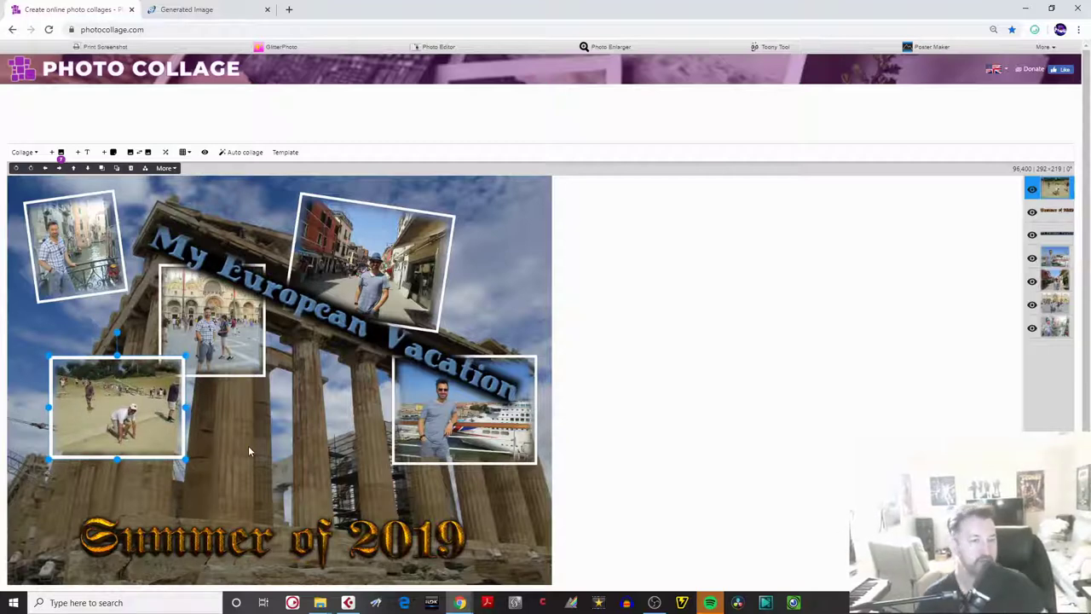
left_click(119, 170)
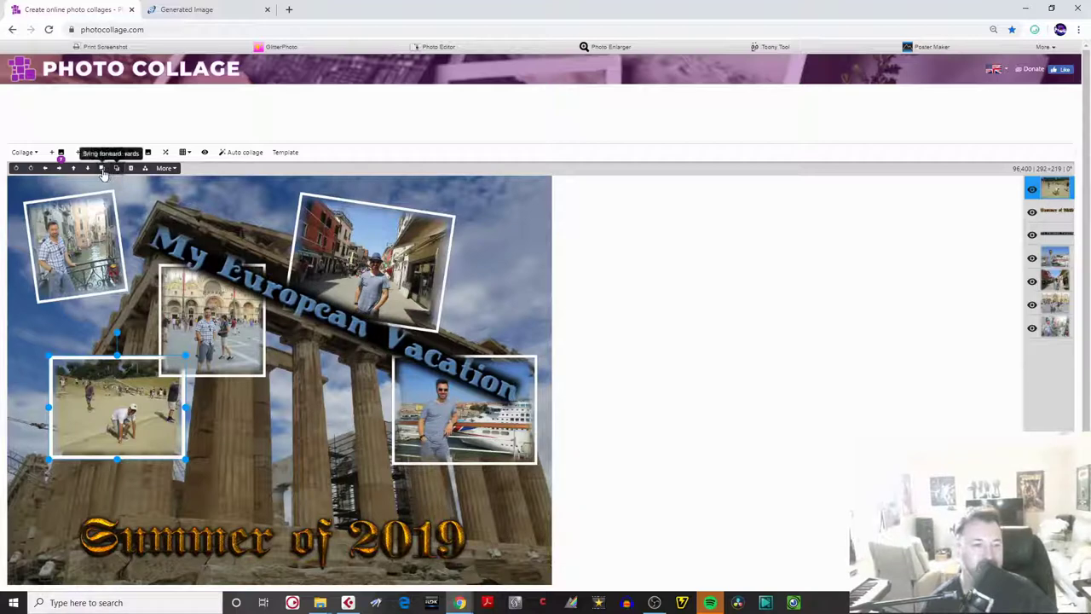
left_click(103, 170)
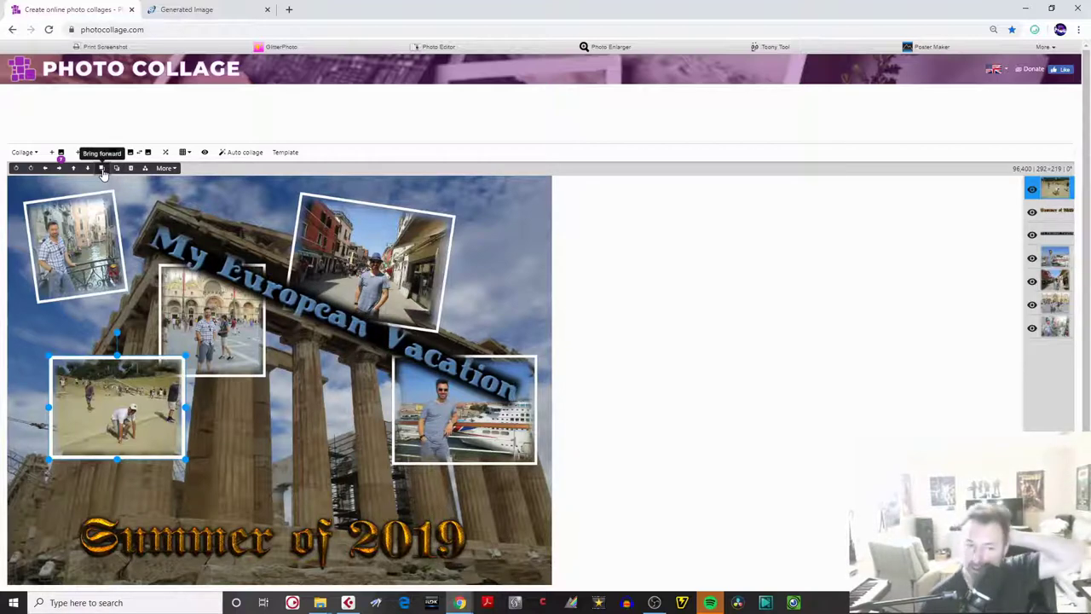
left_click(302, 461)
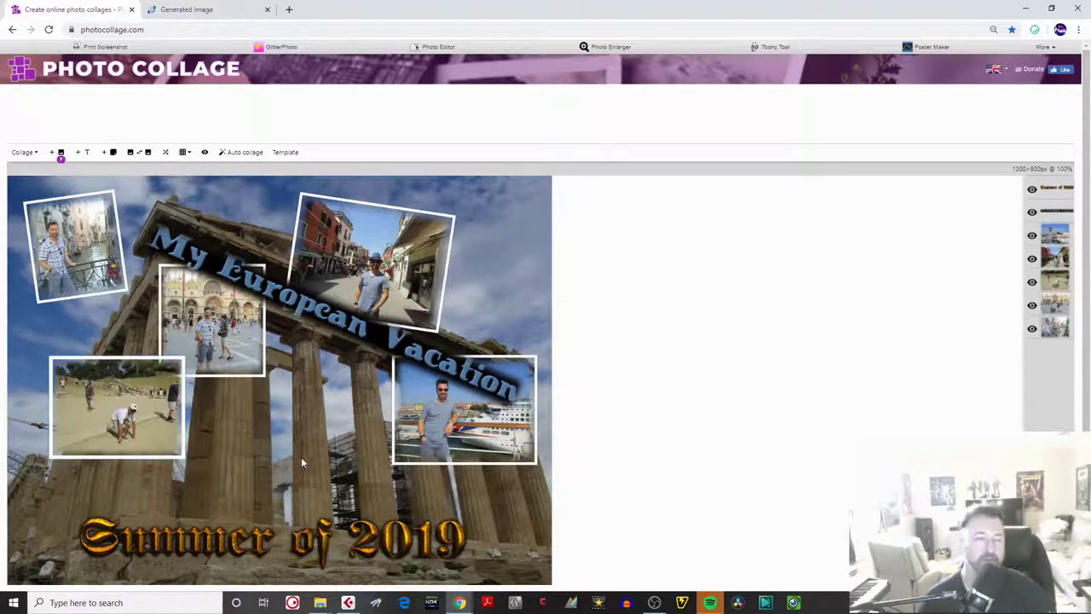
- Add photo IMG_1124 to the collage, shrink it to about 353 × 265, and place it centrally above the "Summer of 2019" title
mouse_move(306, 590)
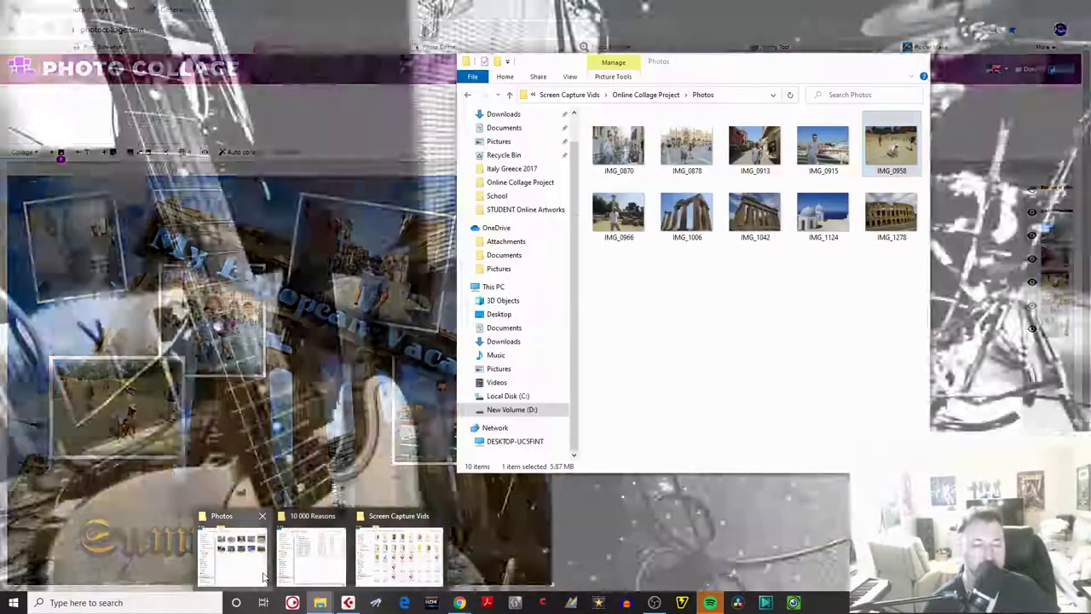
left_click(232, 555)
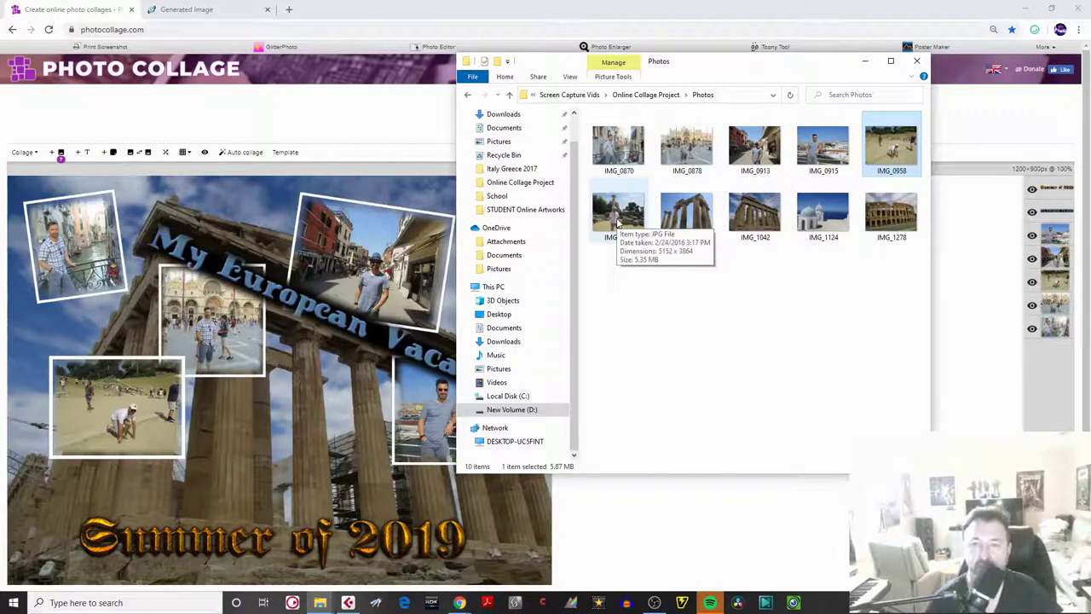
left_click_drag(823, 218, 281, 414)
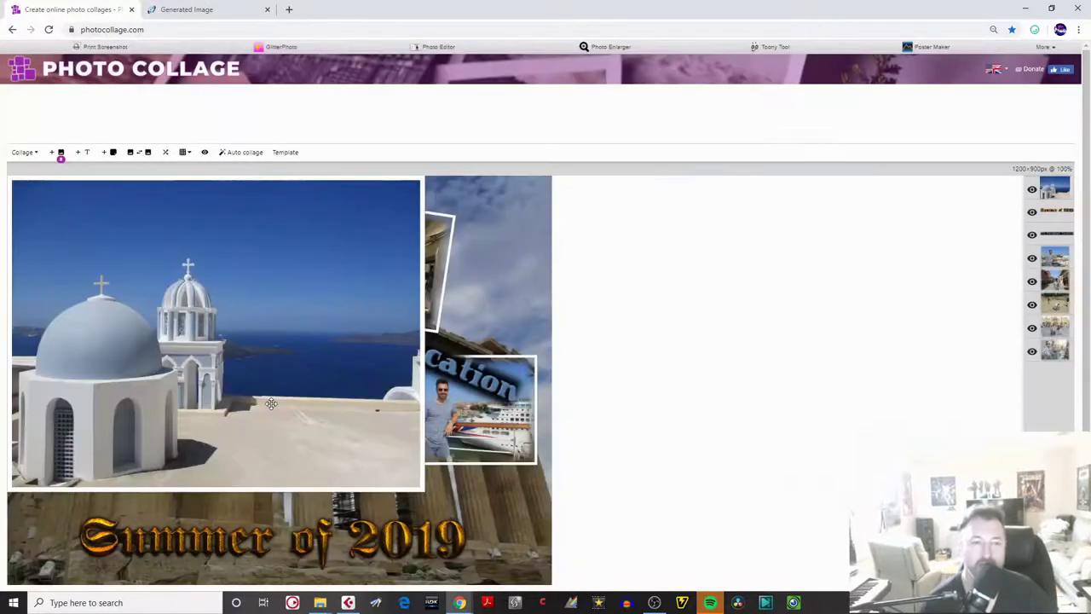
left_click_drag(179, 301, 246, 311)
left_click_drag(488, 190, 243, 375)
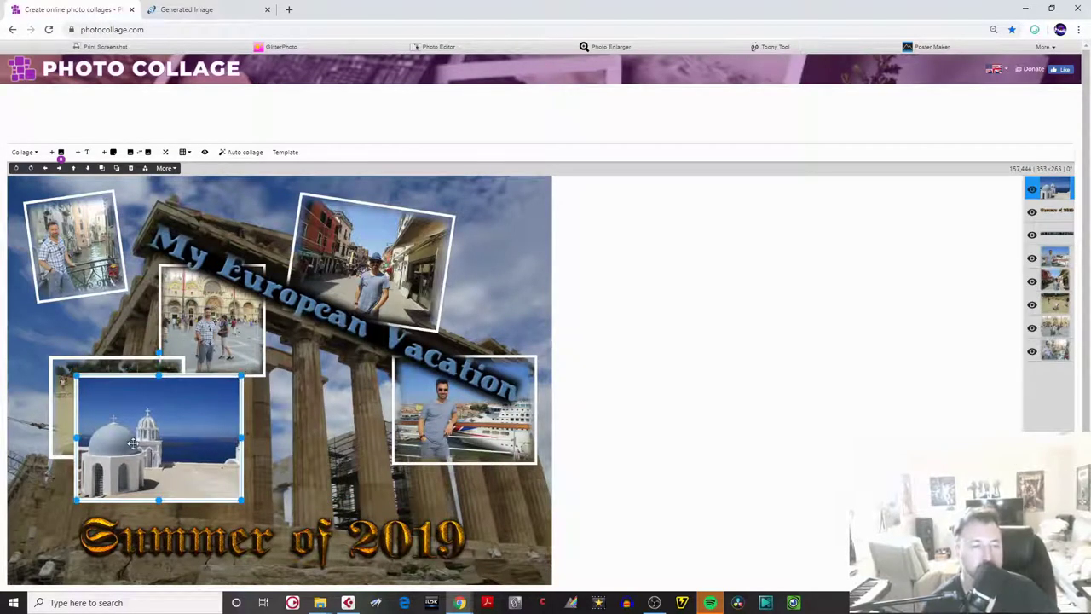
left_click_drag(133, 441, 274, 454)
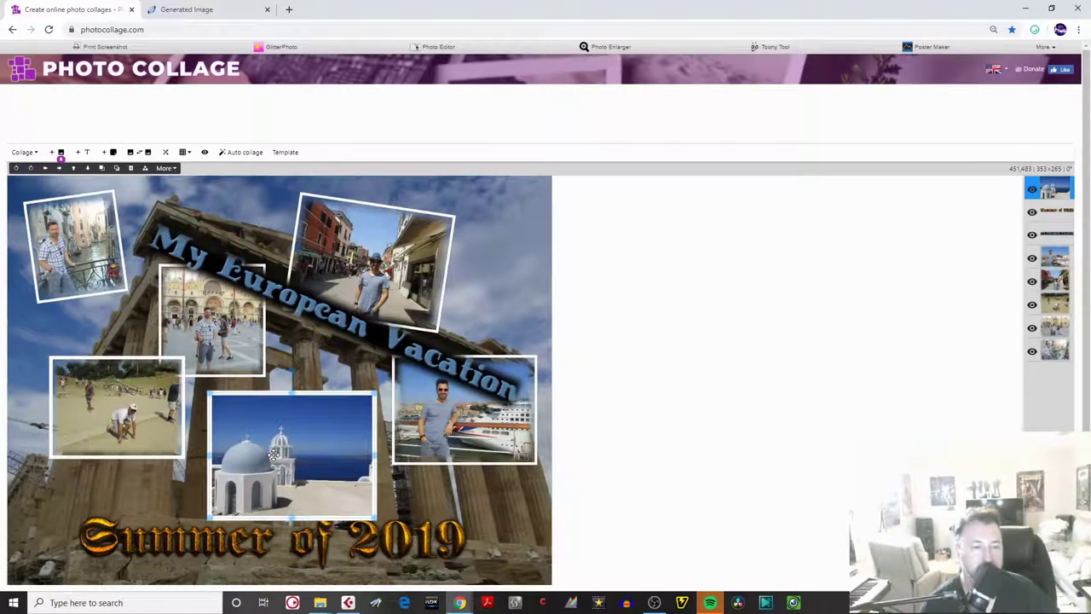
- Give the blue-domed church photo a border of 4 and a blur edge of 36
left_click(60, 152)
left_click_drag(217, 191, 104, 211)
left_click_drag(559, 184, 921, 200)
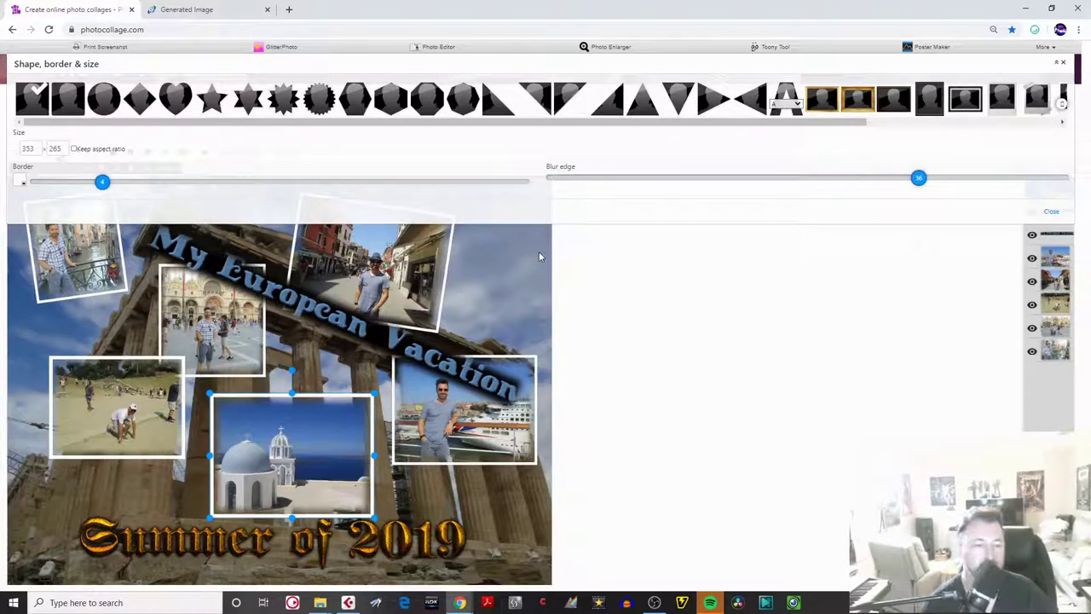
left_click(503, 290)
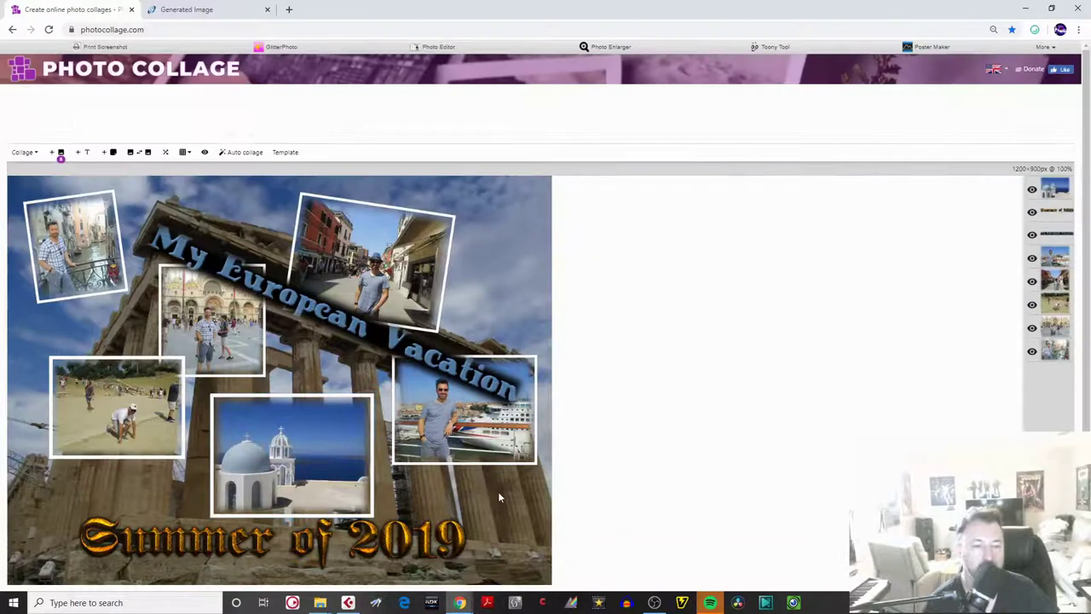
- Rotate the blue-domed church photo to about 348°, lower it slightly, and send it behind both titles
left_click(287, 418)
left_click_drag(292, 368, 268, 340)
left_click_drag(284, 429, 276, 450)
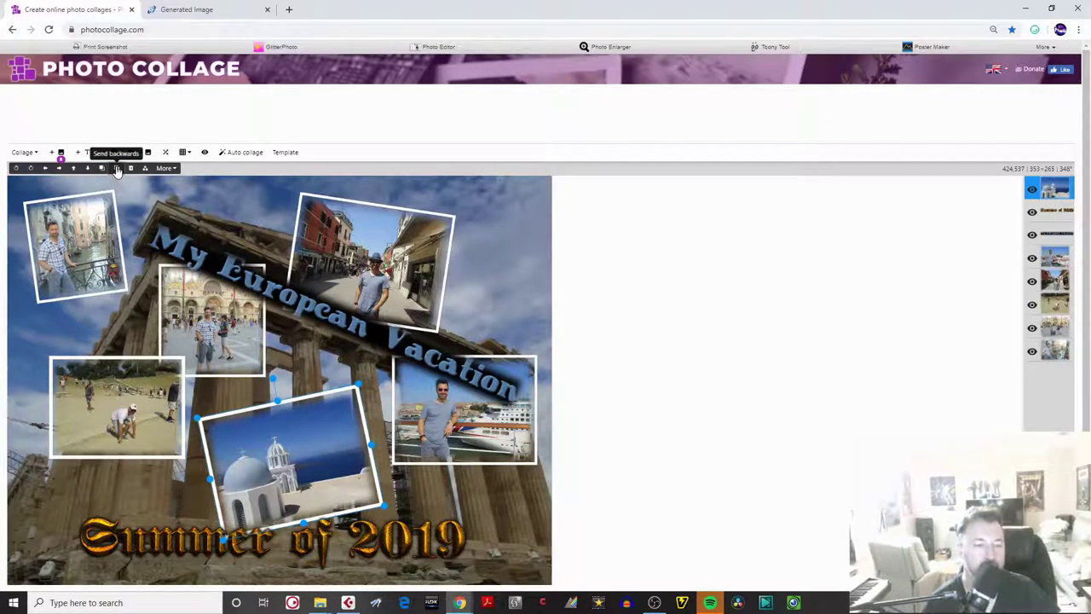
left_click(117, 169)
left_click(504, 507)
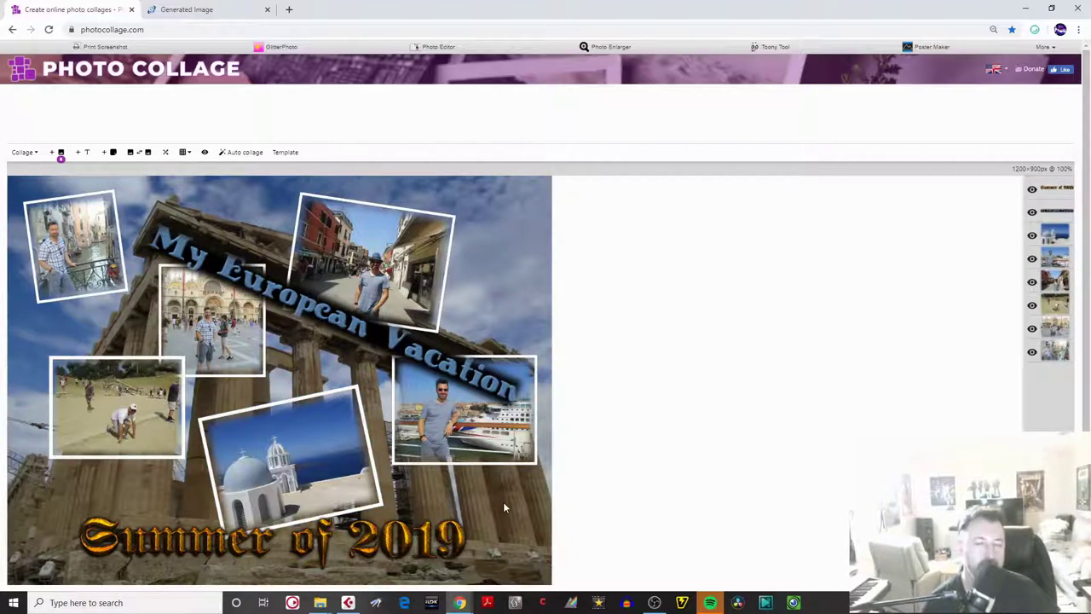
- Add photo IMG_1278, shrink it to about 257 × 193, and place it tilted about 21° over the start of "Summer"
left_click(319, 603)
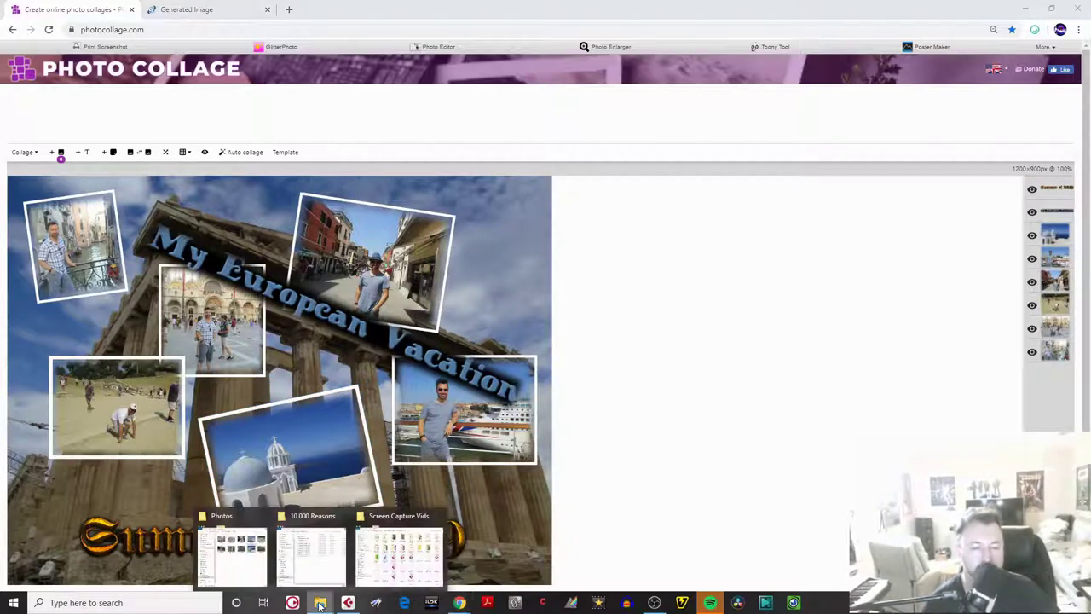
left_click(247, 562)
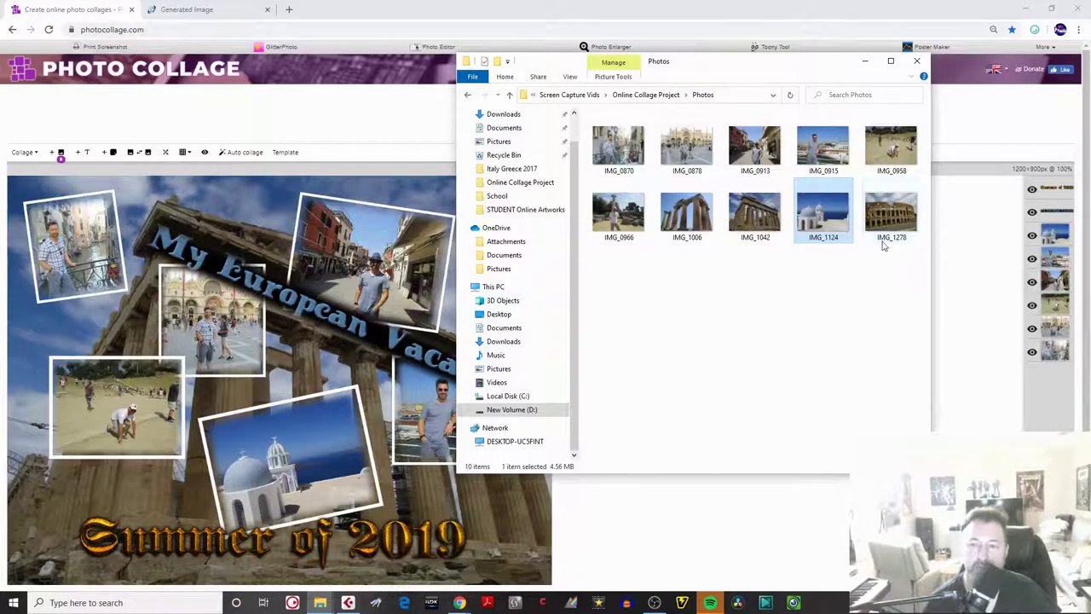
left_click_drag(887, 231, 264, 385)
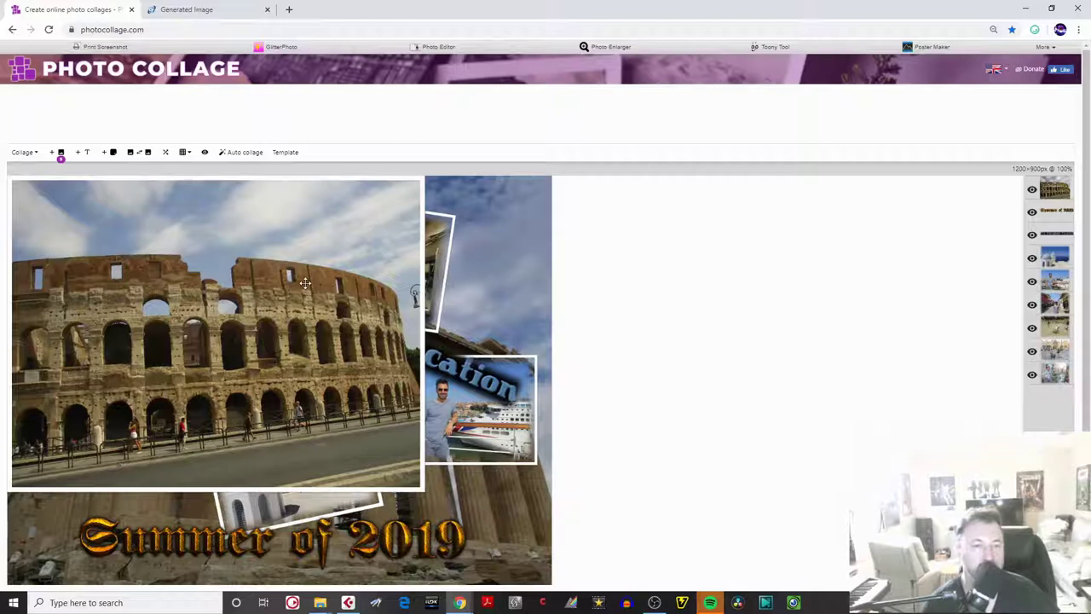
left_click_drag(304, 279, 379, 295)
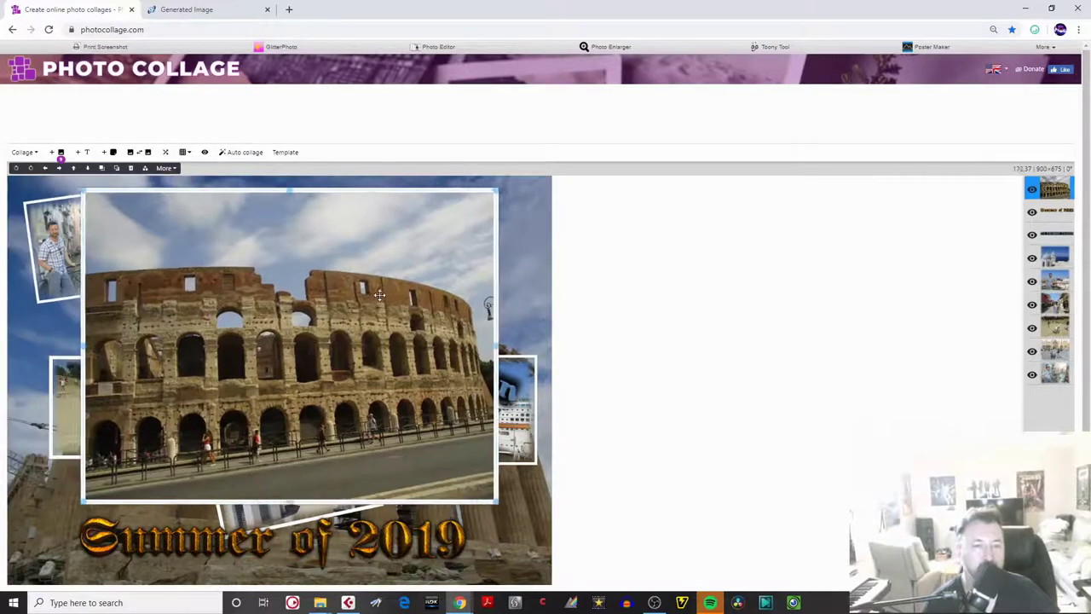
left_click_drag(495, 191, 201, 407)
left_click_drag(143, 461, 135, 525)
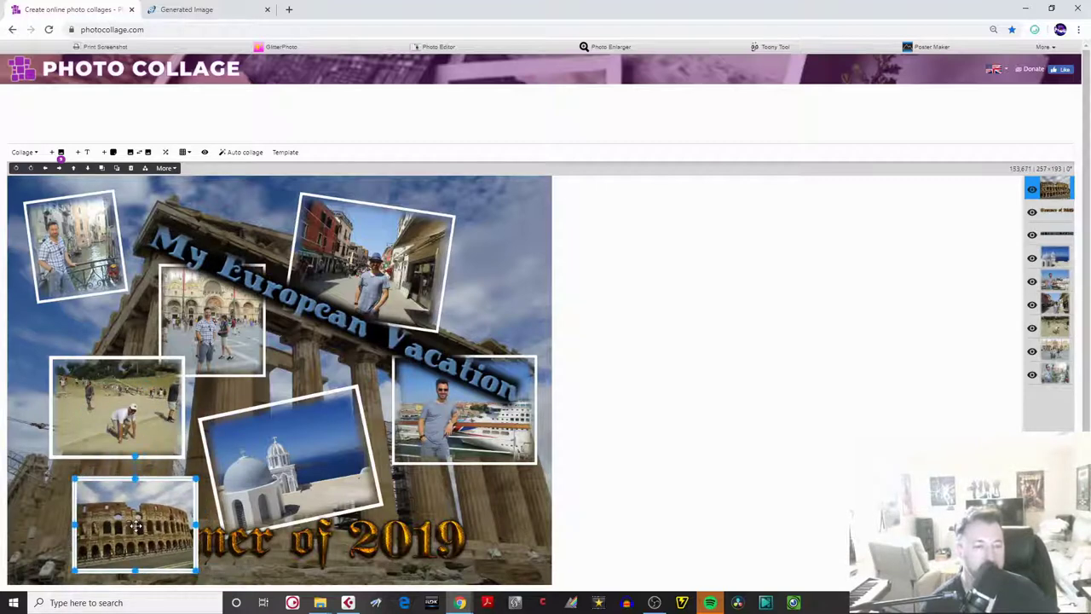
left_click_drag(135, 455, 166, 464)
left_click_drag(121, 504, 116, 493)
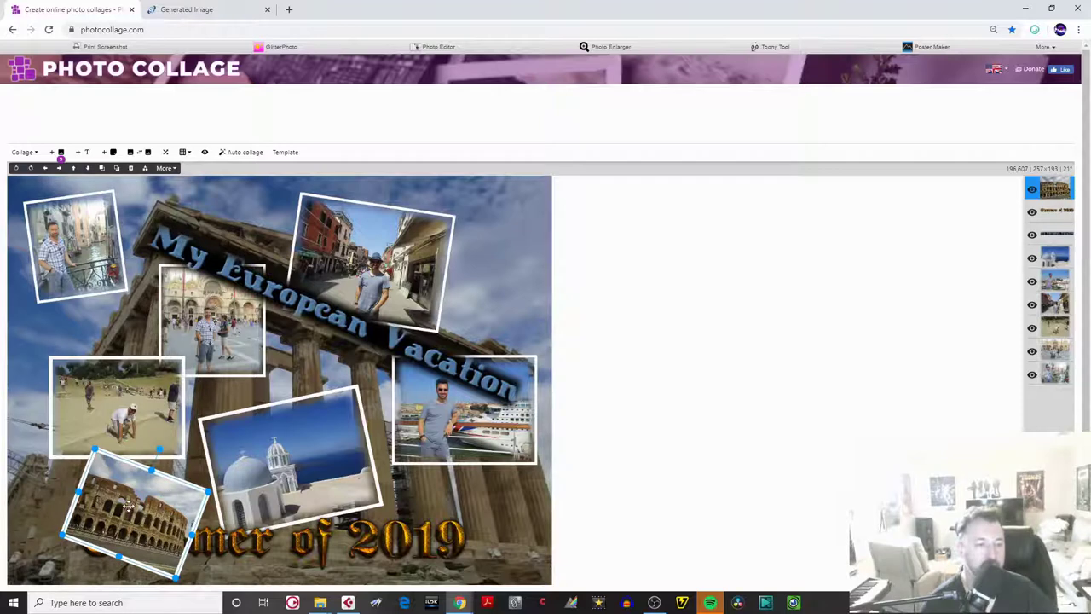
- Give the Colosseum photo a border of 3 and a blur edge of 41, and send it behind the "Summer of 2019" title
double_click(127, 507)
left_click_drag(212, 188, 90, 202)
left_click_drag(552, 179, 969, 193)
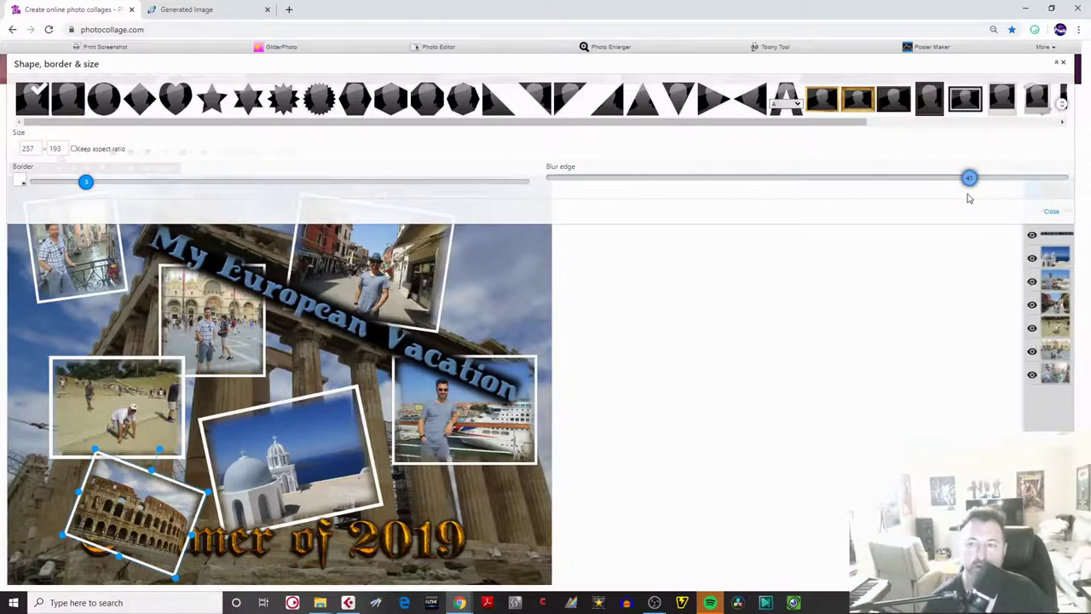
left_click(1052, 213)
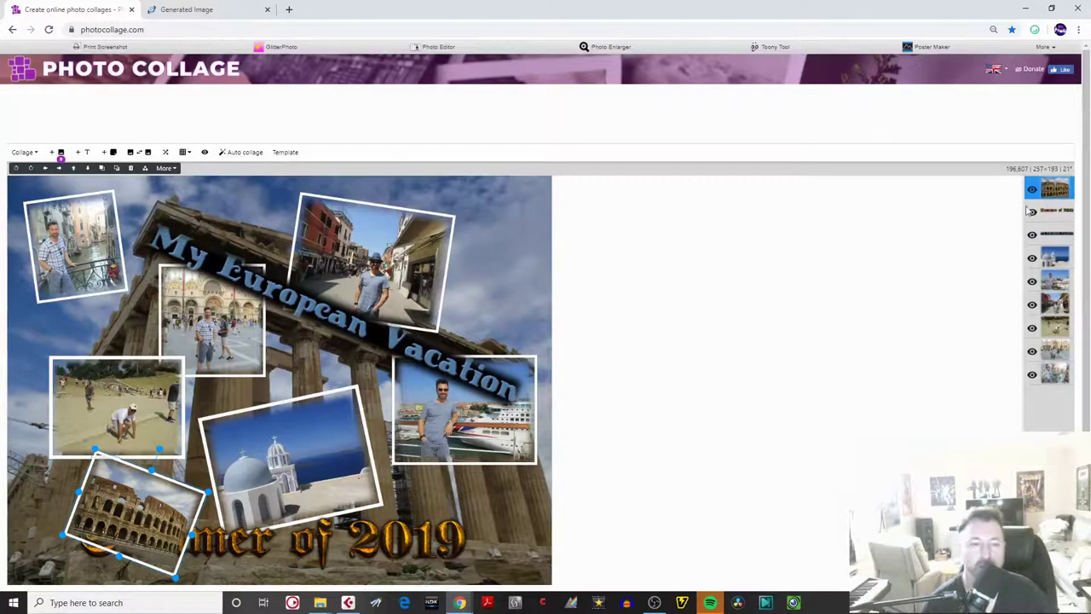
left_click(116, 168)
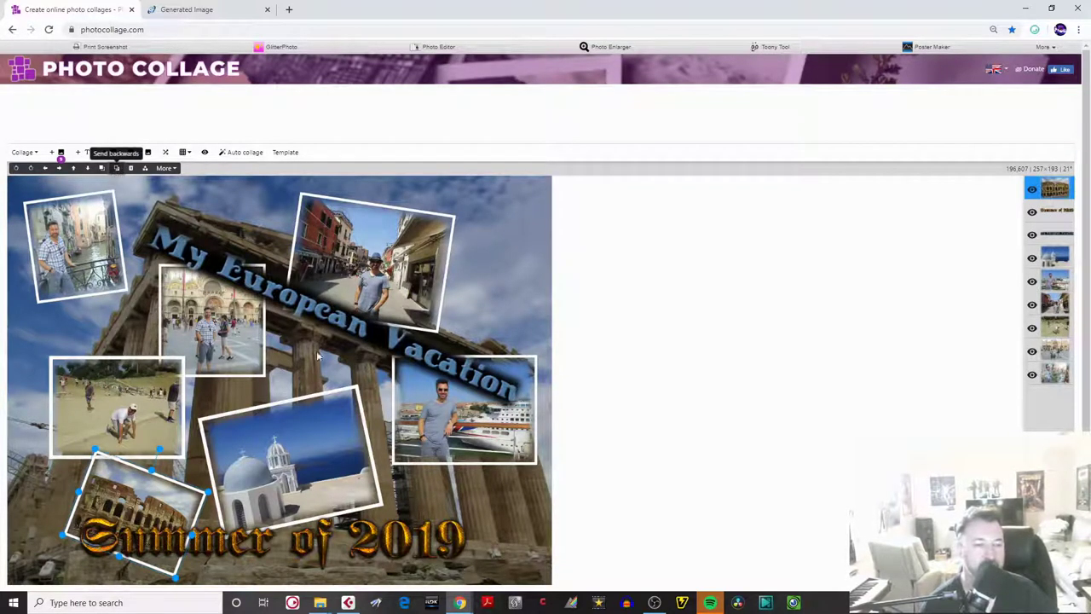
left_click(509, 509)
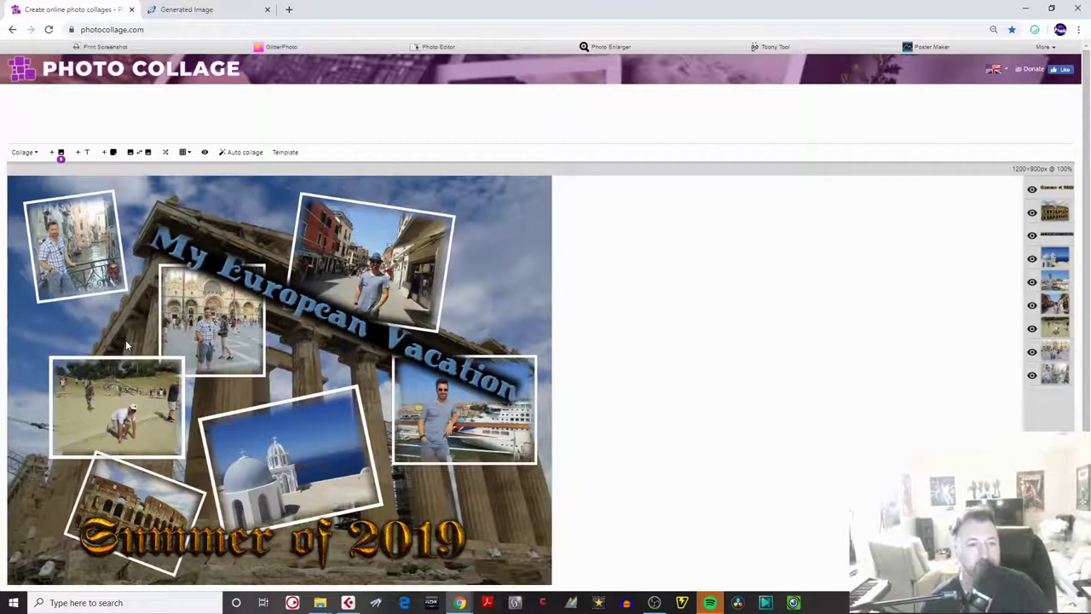
- Set the blur edge of the "My European Vacation" title to 0 and deselect it
left_click(252, 290)
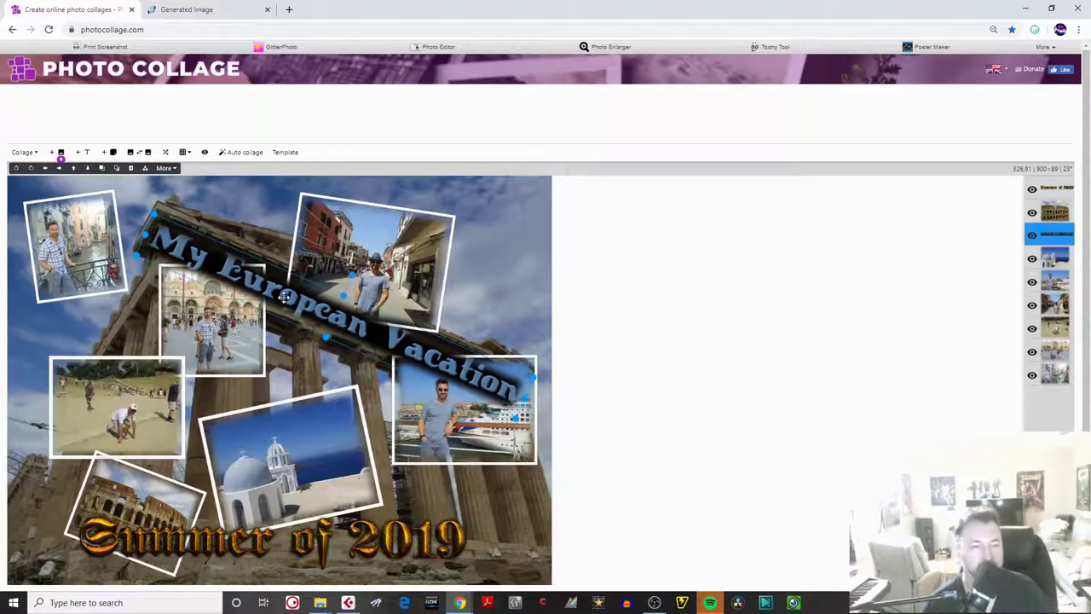
double_click(285, 297)
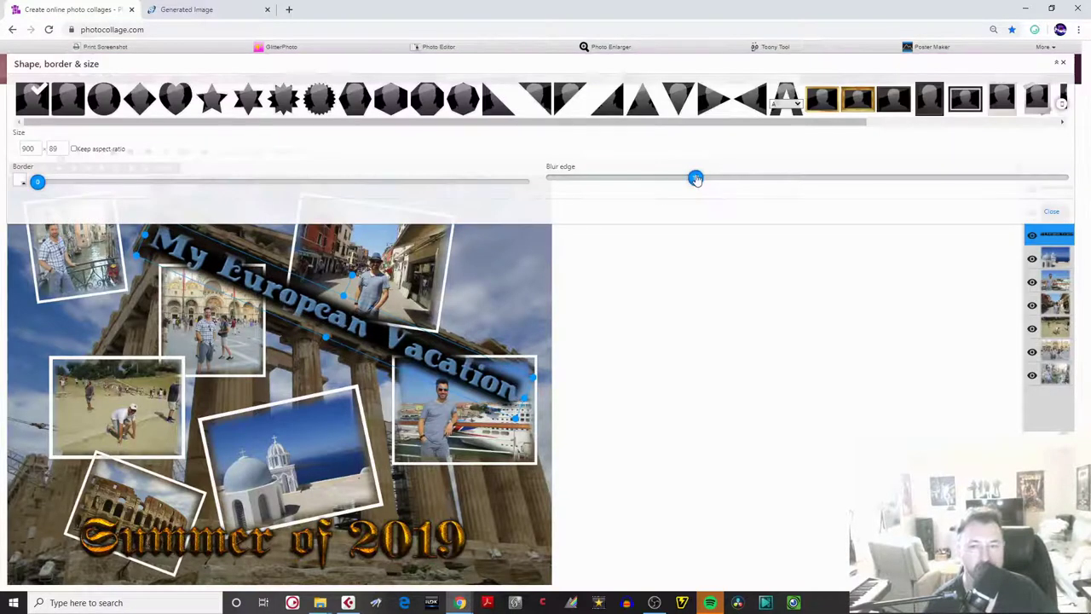
left_click_drag(695, 178, 543, 216)
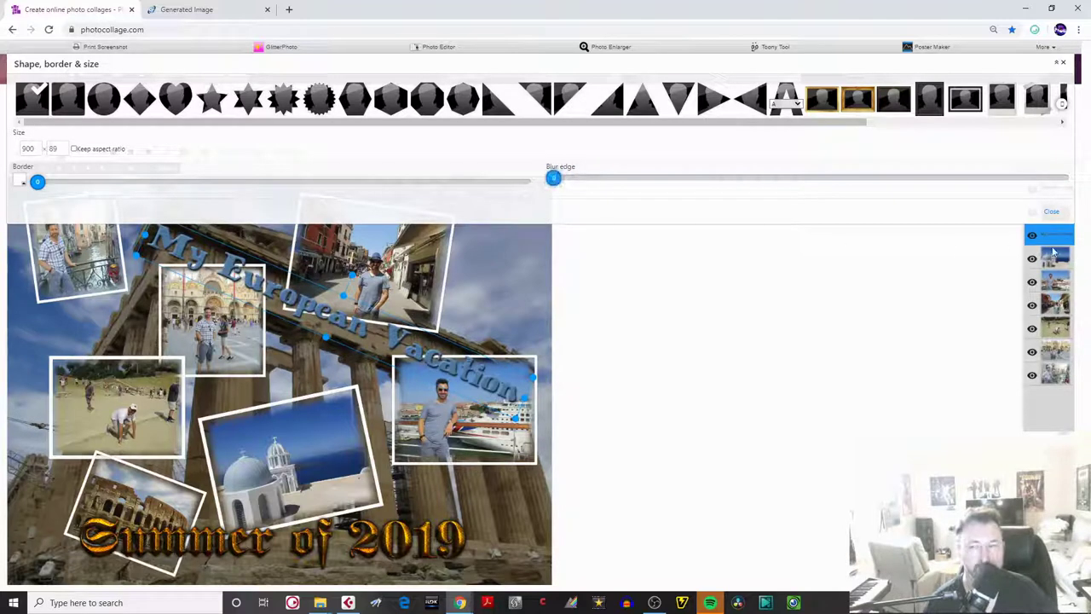
left_click(1051, 212)
left_click(515, 298)
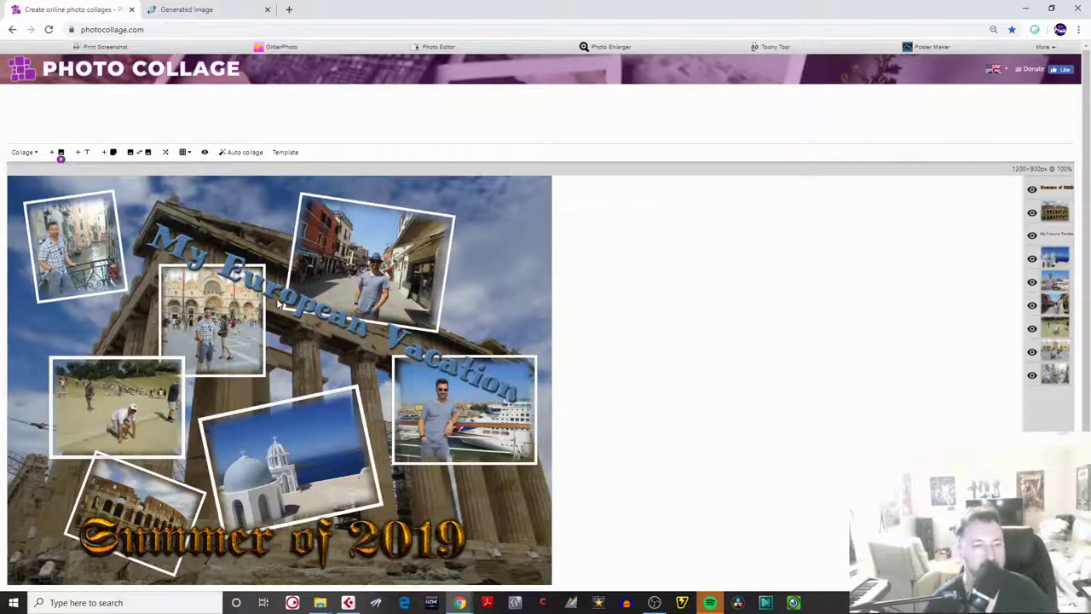
- Reselect the "My European Vacation" title and resize its box to about 900 × 84
left_click(342, 301)
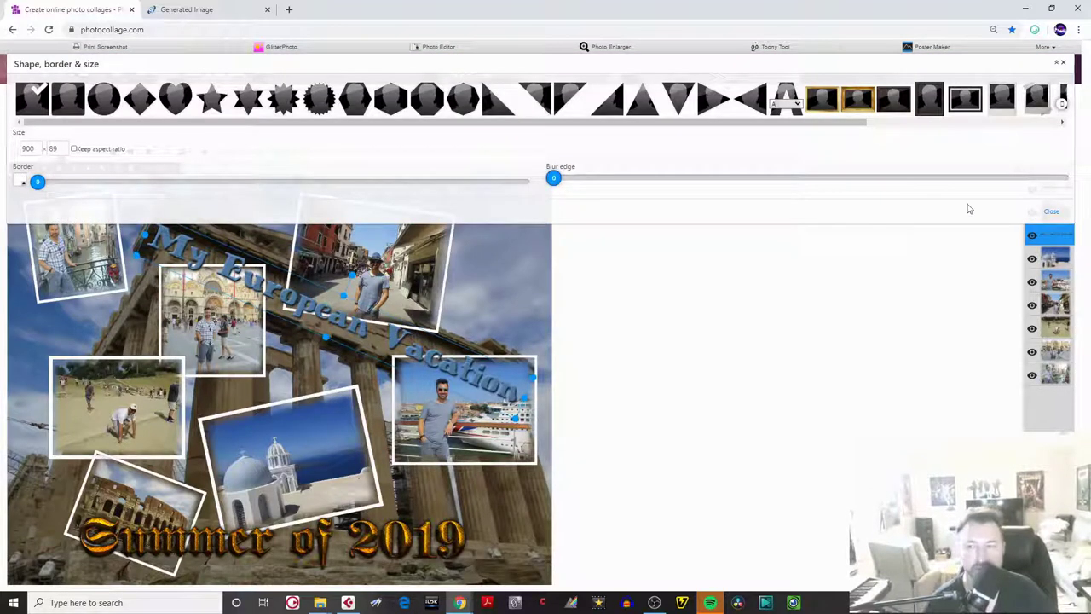
left_click(1052, 213)
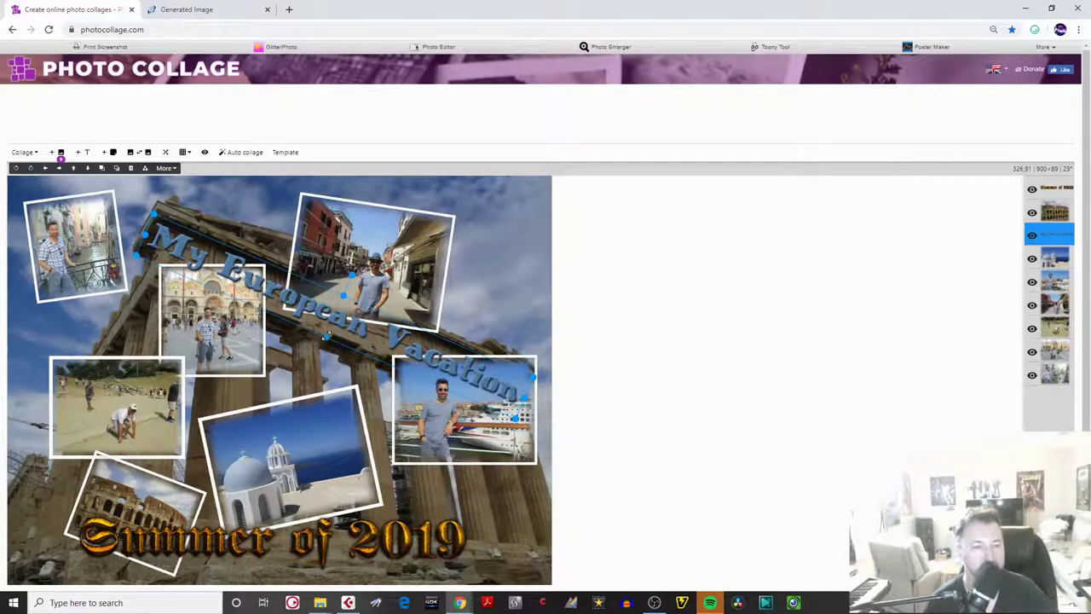
scroll(326, 337, "up", 3)
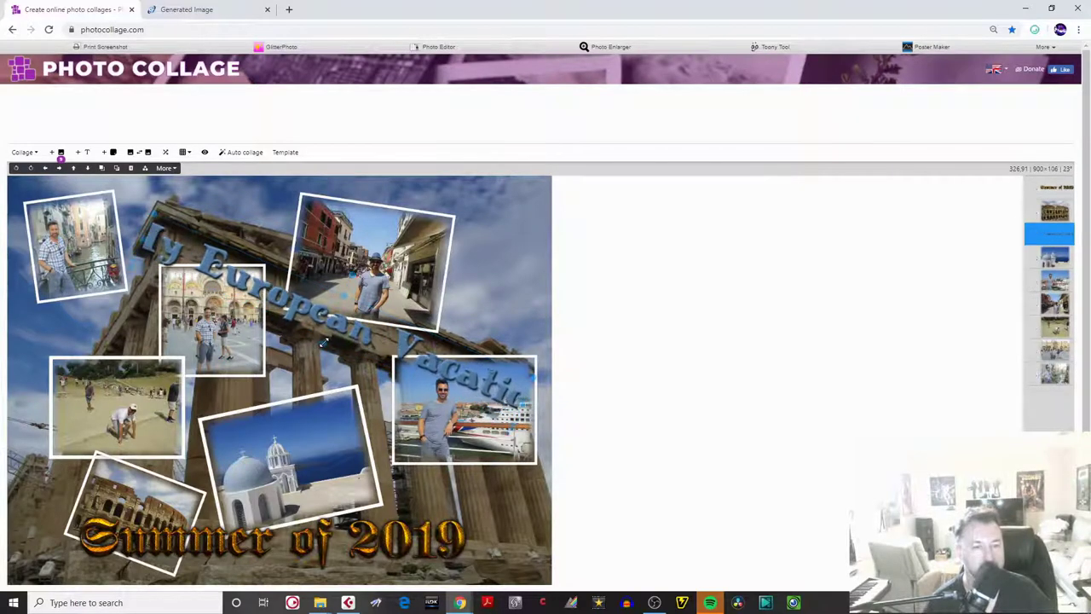
scroll(326, 339, "down", 2)
left_click(333, 341)
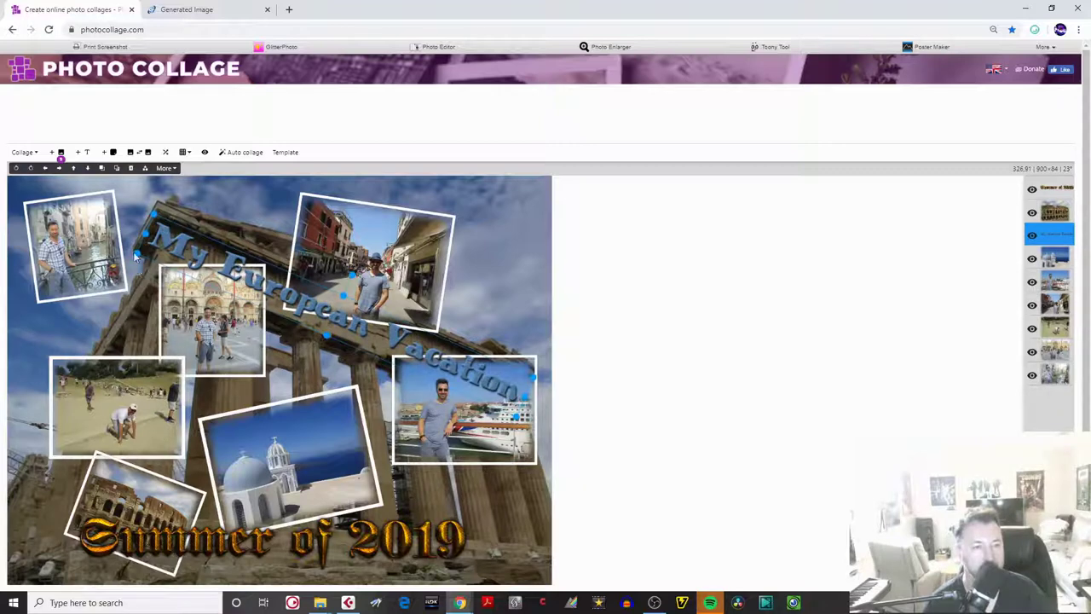
- Enlarge the "My European Vacation" title, reposition it along the temple's sloping roofline, and deselect it
left_click_drag(136, 253, 94, 203)
left_click_drag(232, 273, 254, 283)
left_click(509, 522)
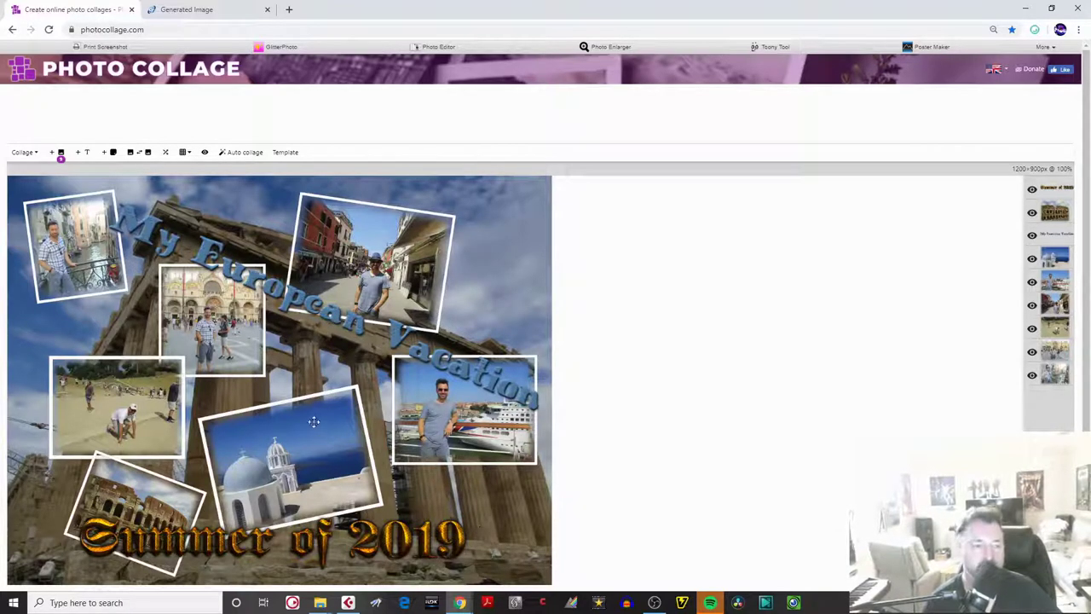
- Magnify the web page and examine the finished collage at a larger size
left_click(1078, 29)
left_click(1043, 137)
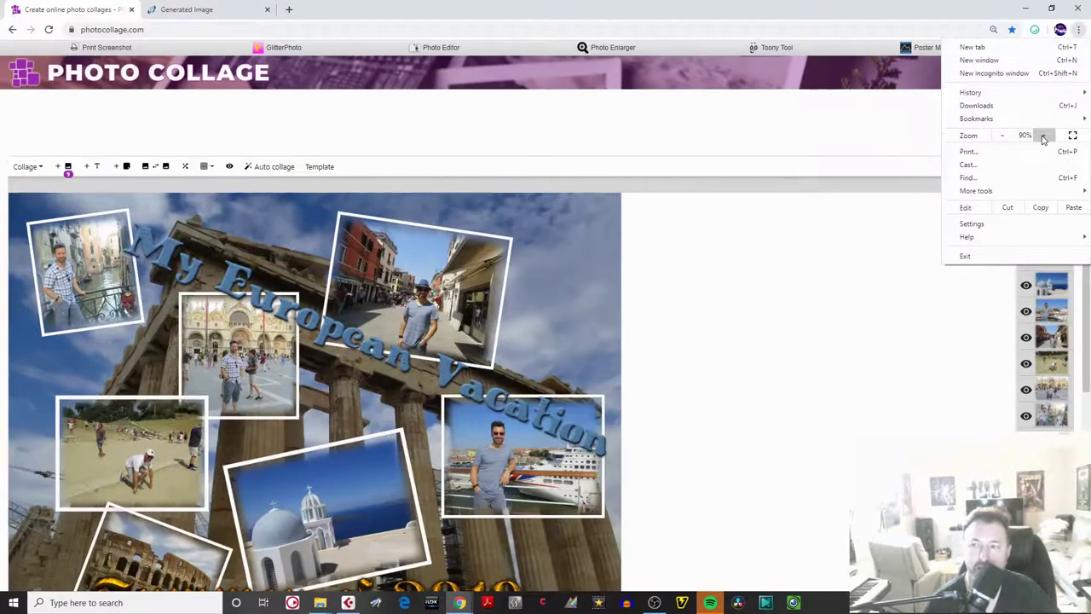
left_click(1043, 136)
left_click(1043, 136)
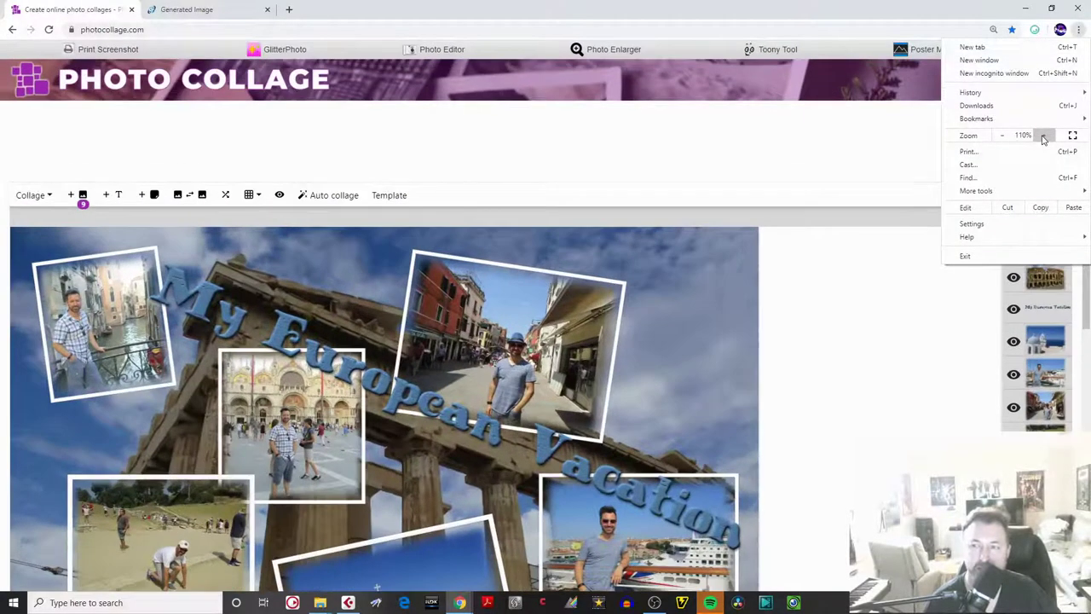
left_click(1044, 136)
left_click(879, 278)
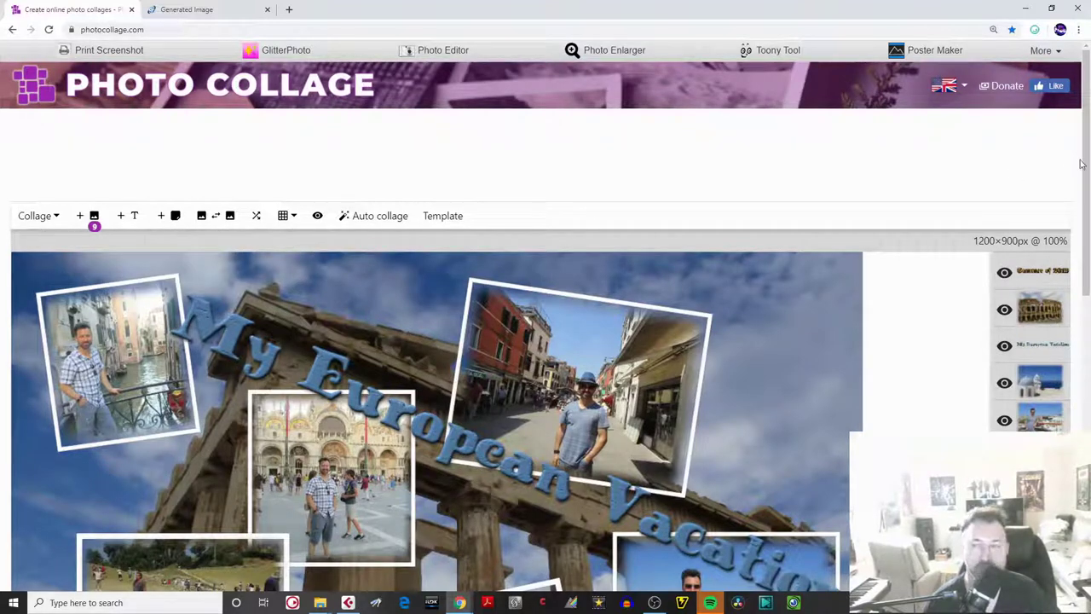
scroll(1088, 198, "down", 2)
scroll(1088, 198, "down", 2)
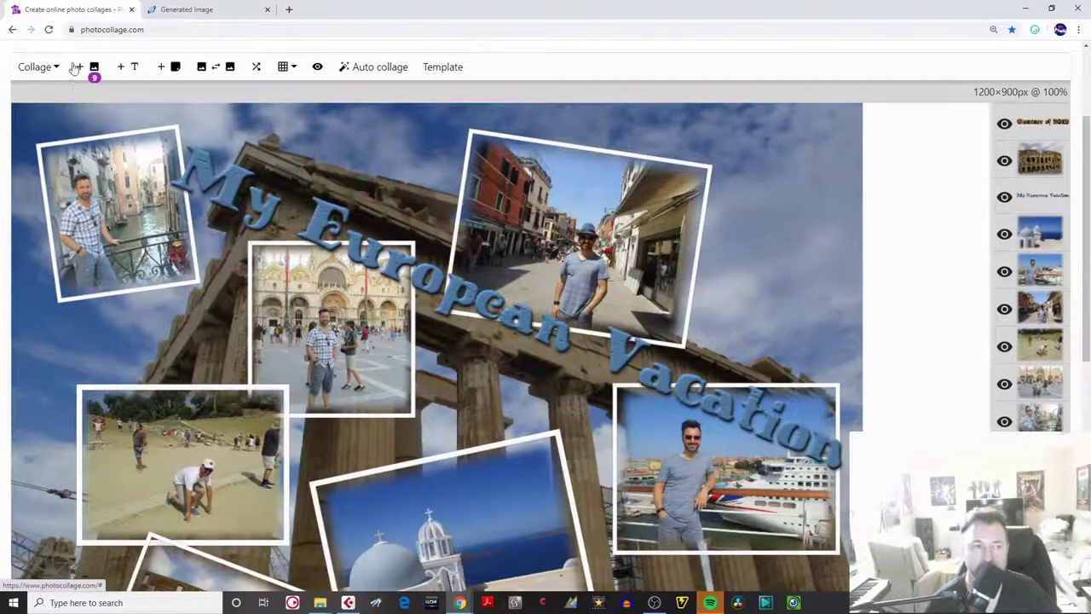
- Save the collage as an HD image in JPG format with the file name "my euro trip collage"
left_click(56, 68)
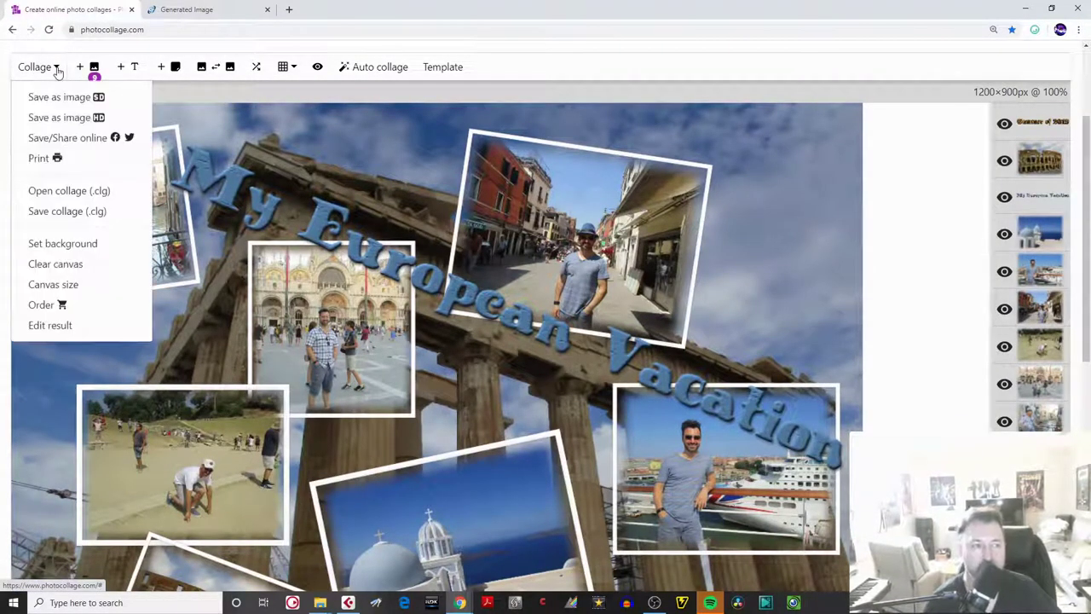
left_click(52, 120)
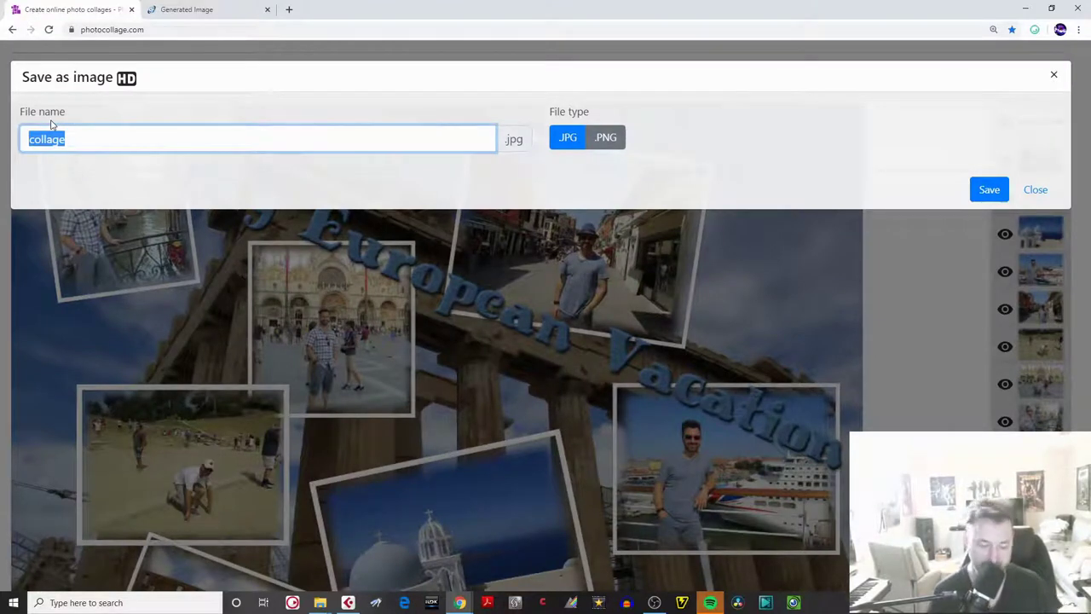
type("my w")
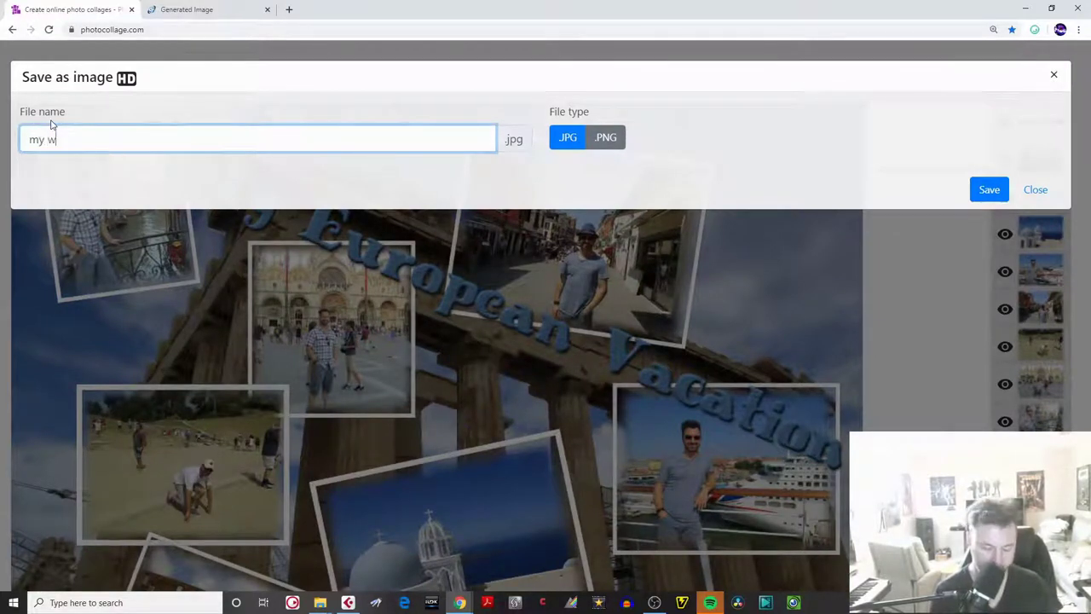
key("BackSpace")
type("euro trip collage")
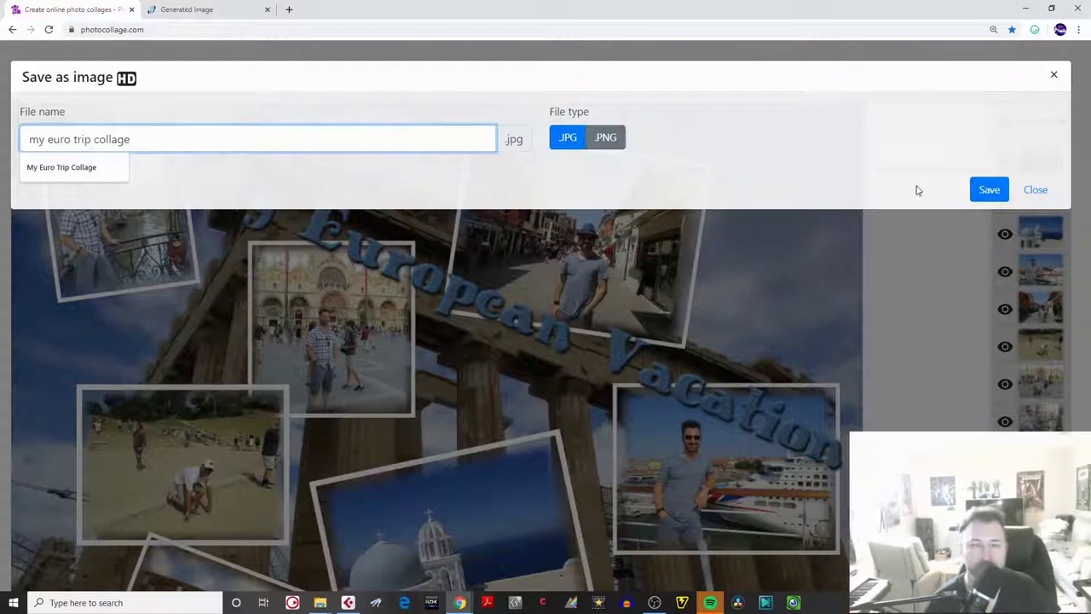
left_click(989, 191)
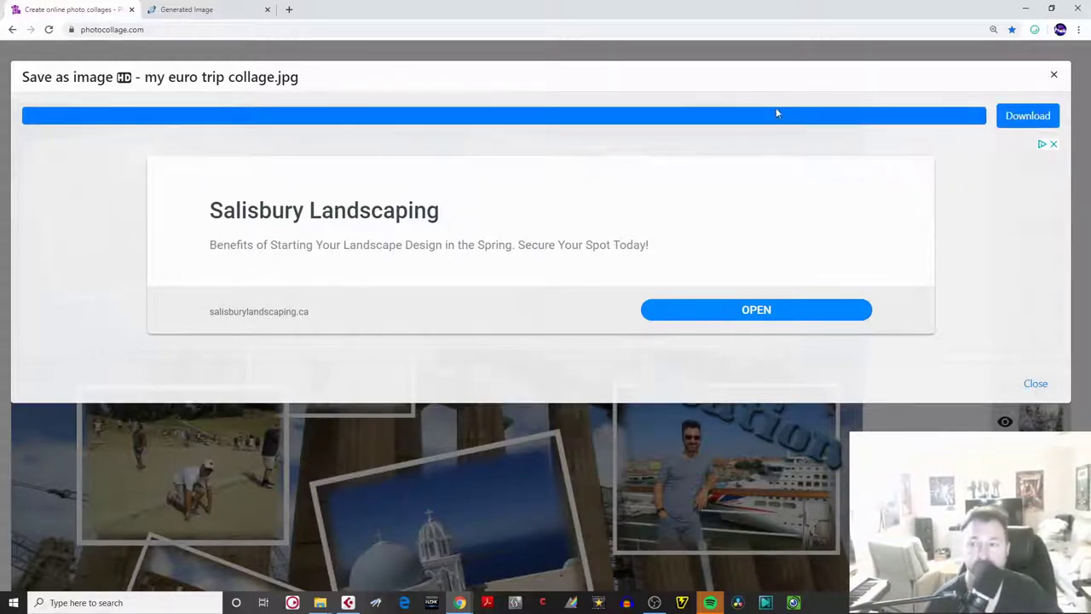
- Download the image as "my euro trip collage (1)" into the Online Collage Project folder and close the save dialog
left_click(1028, 118)
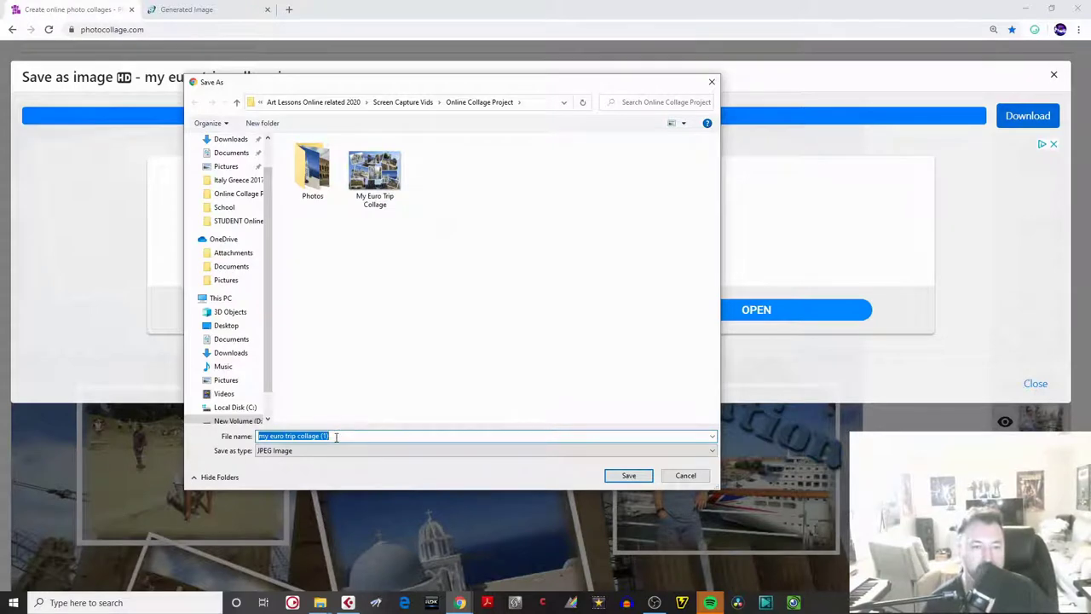
left_click(629, 476)
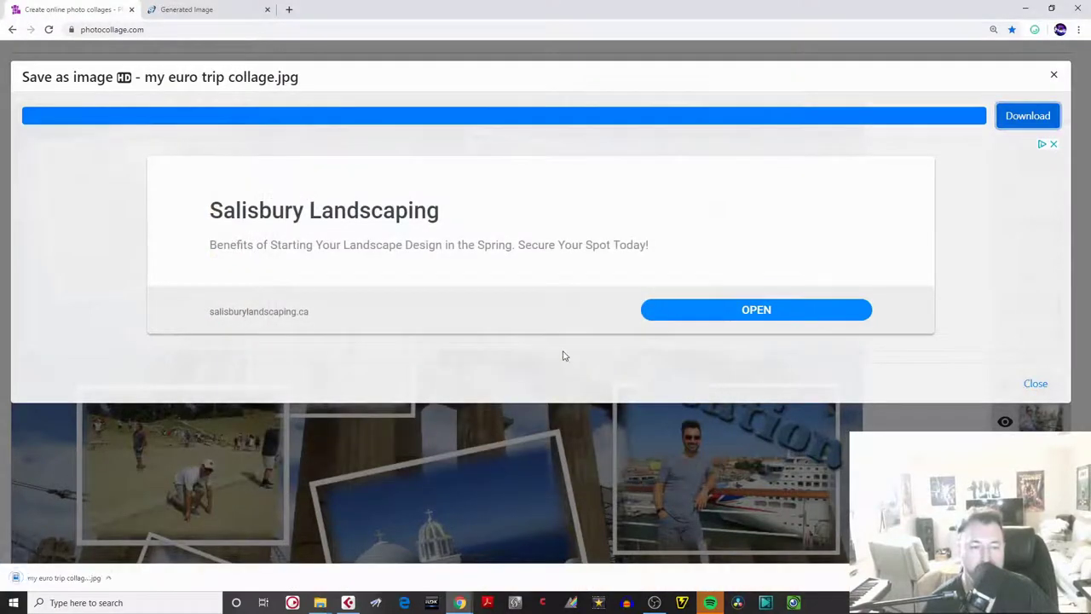
left_click(1035, 385)
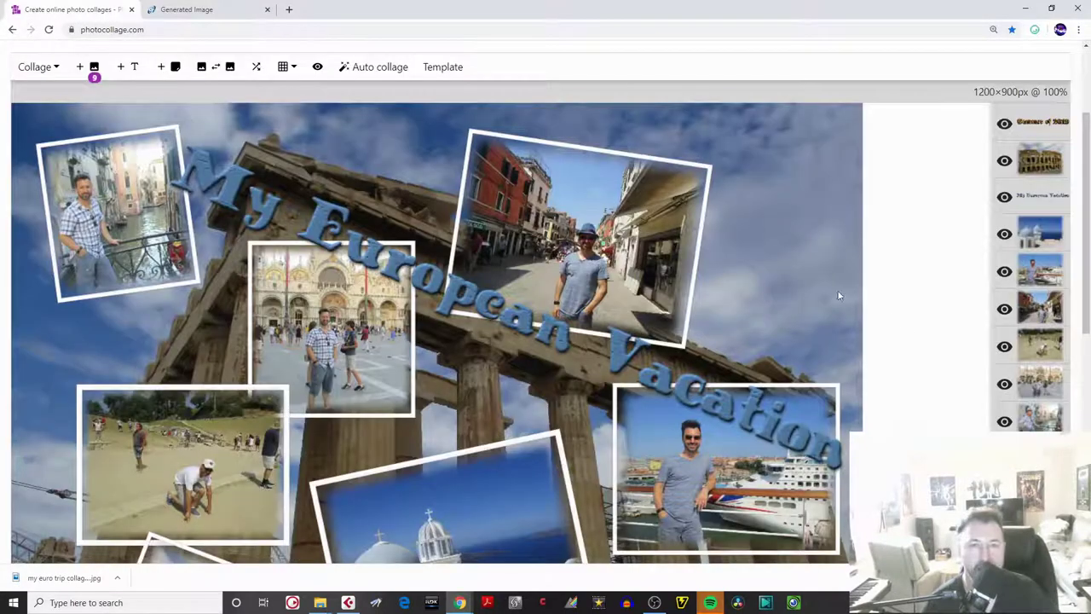
- Minimize the browser, switch to File Explorer, and open "my euro trip collage (1)" from the Online Collage Project folder
left_click(1025, 10)
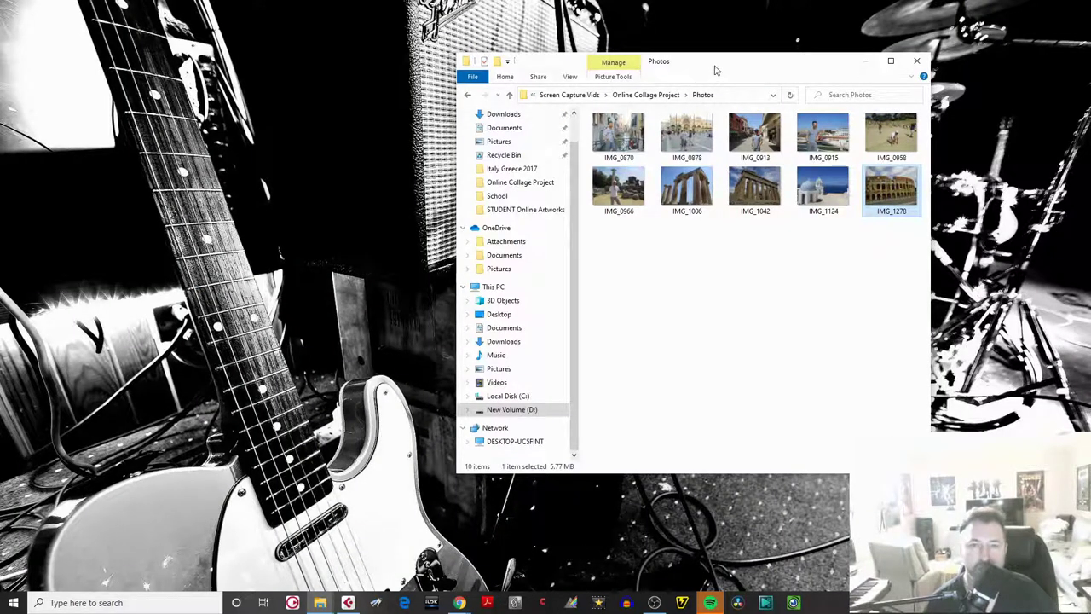
left_click_drag(717, 64, 693, 91)
left_click(444, 121)
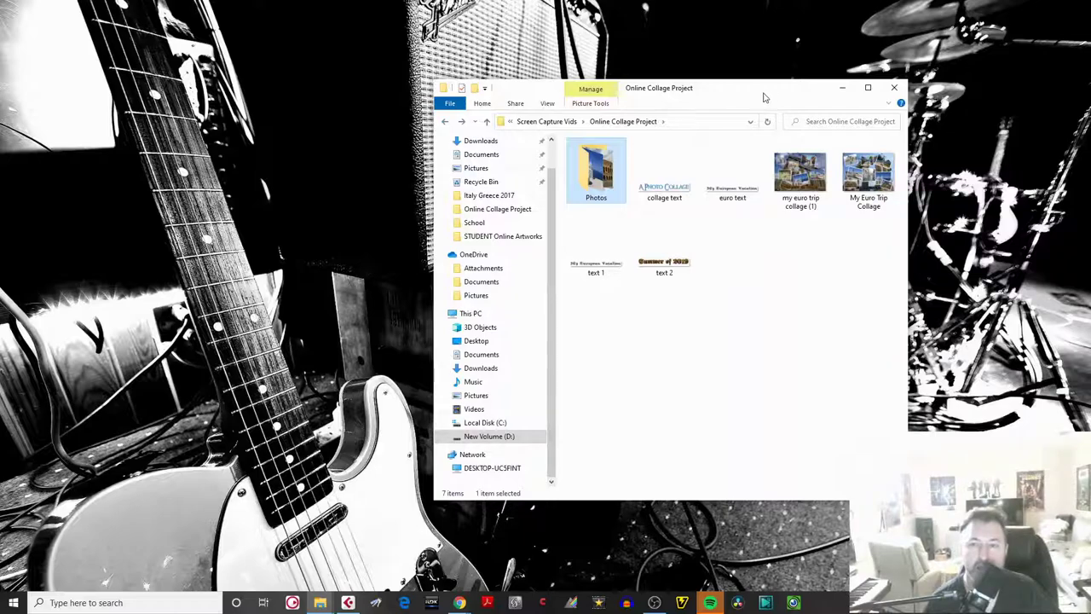
left_click_drag(764, 95, 750, 112)
left_click(787, 197)
double_click(787, 196)
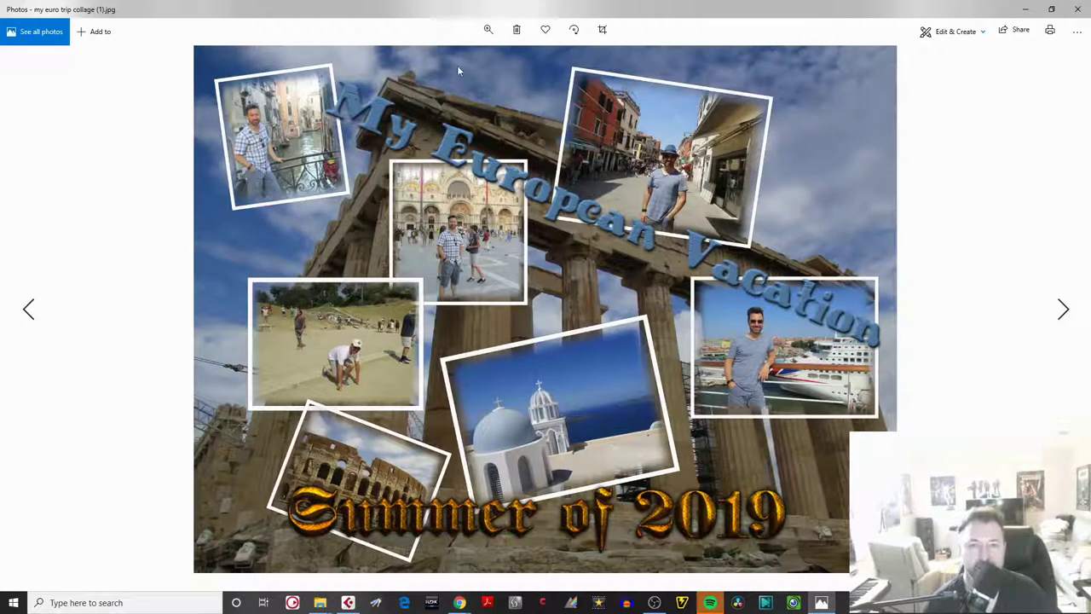
- Examine the exported collage enlarged and at full view in Photos, and close it
left_click(488, 29)
scroll(462, 66, "up", 1)
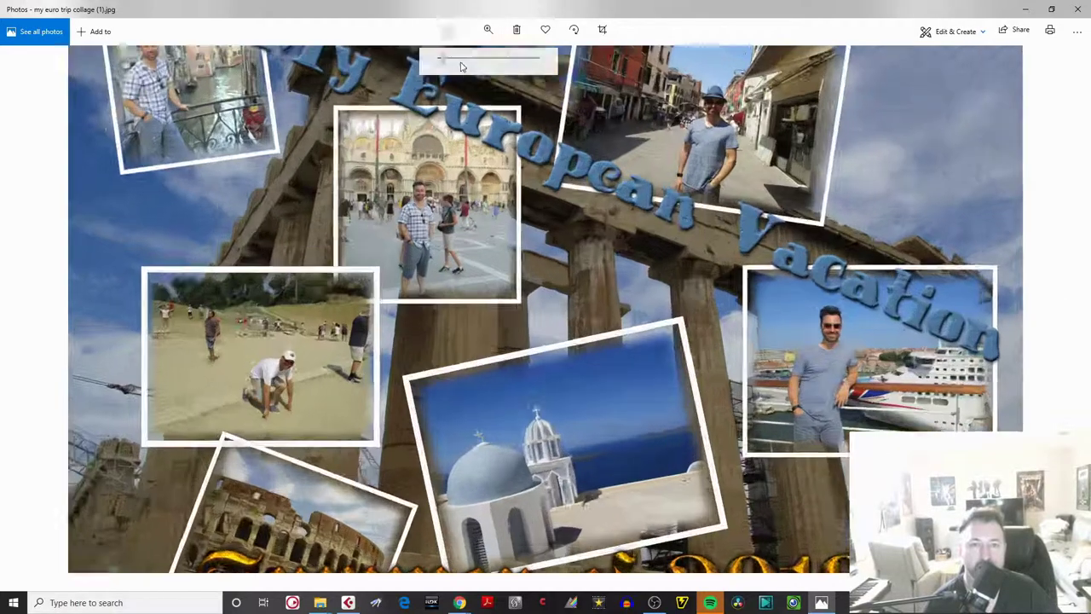
left_click_drag(461, 66, 411, 73)
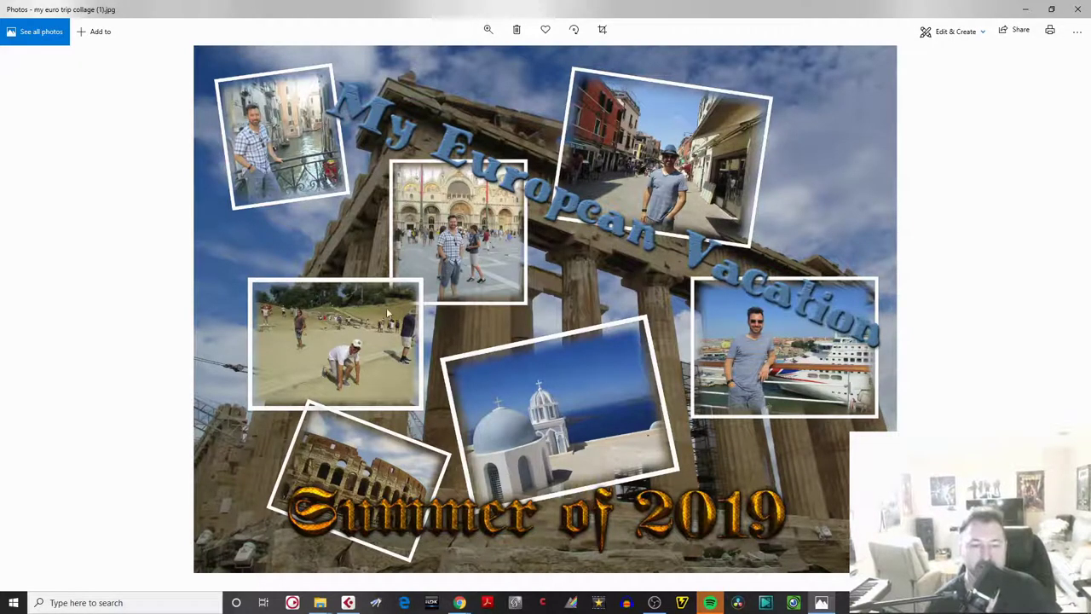
left_click(1078, 10)
- View the other collage image, "My Euro Trip Collage", close it, and minimize the folder window
double_click(853, 191)
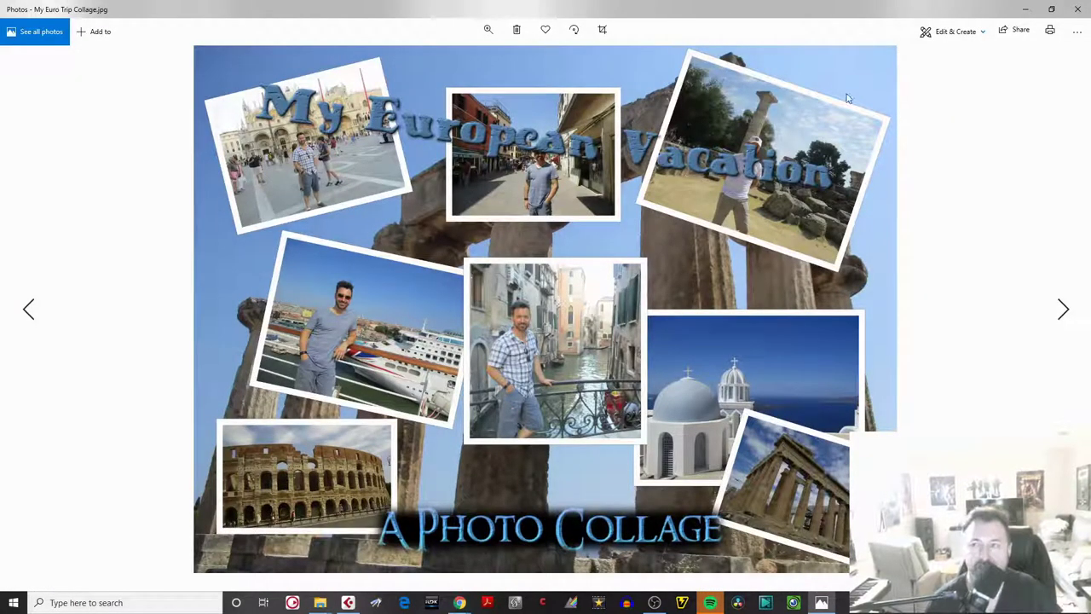
left_click(1077, 12)
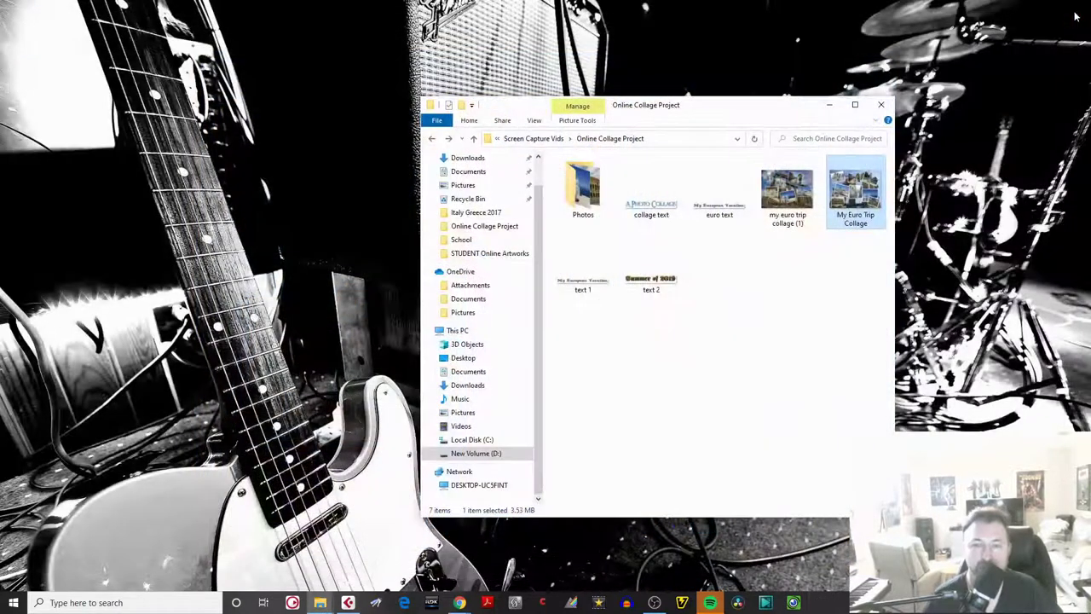
left_click(832, 106)
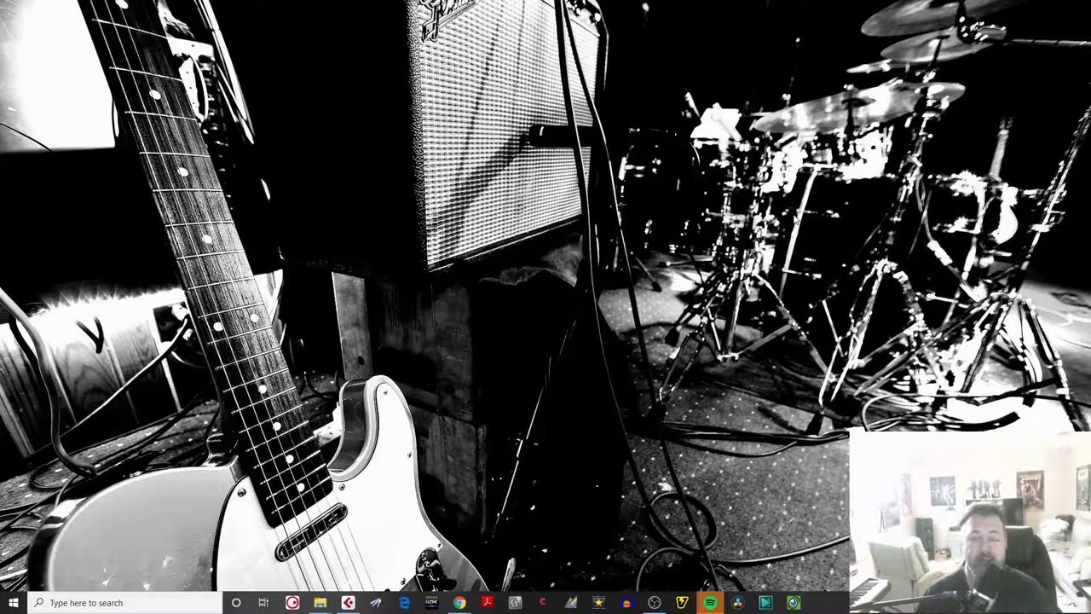